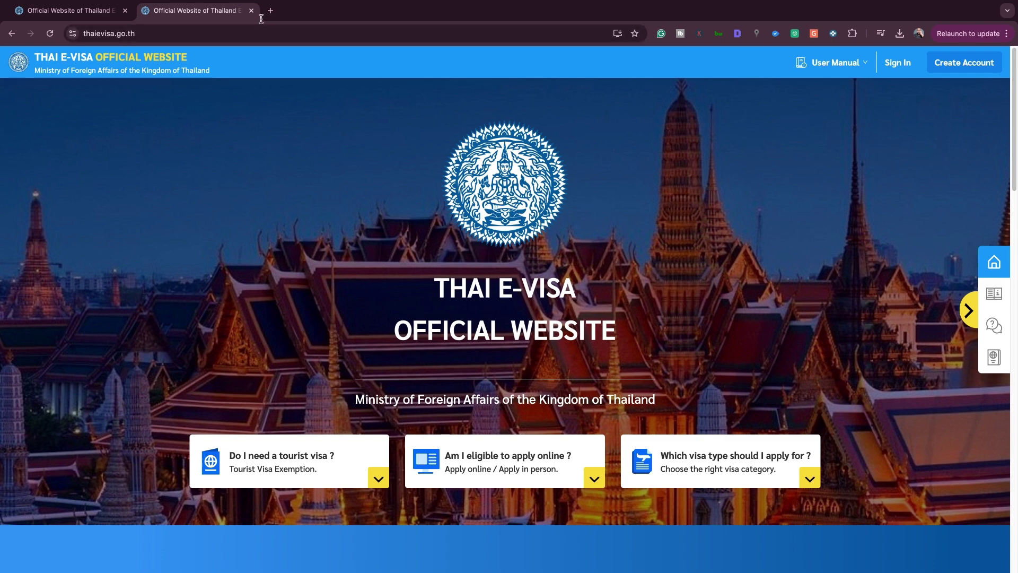
# Load the Destination Thailand Visa page at thaievisa.go.th/visa/dtv-visa
pyautogui.click(254, 29)
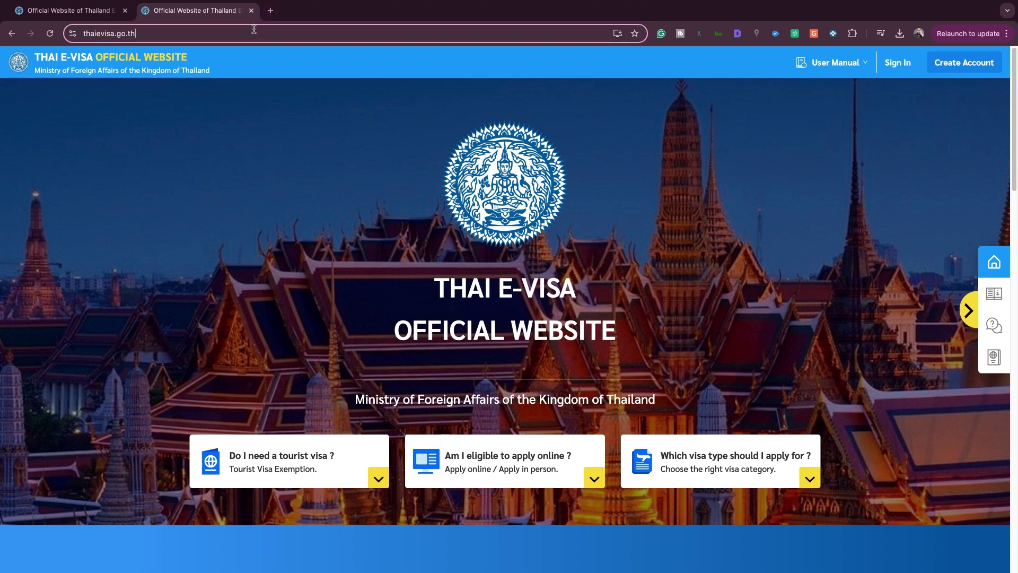
pyautogui.click(254, 29)
pyautogui.press('super+a')
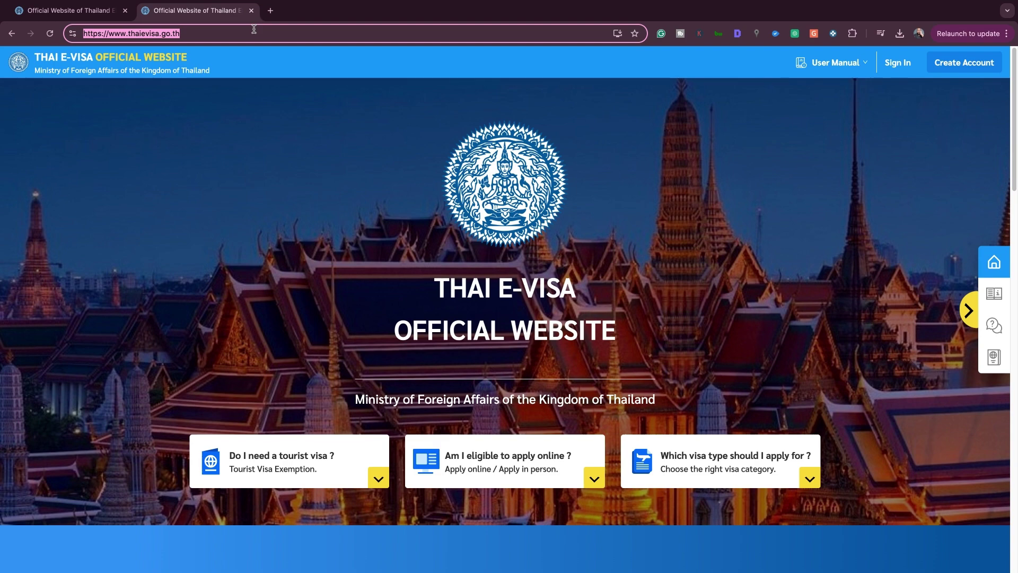
pyautogui.write('thai')
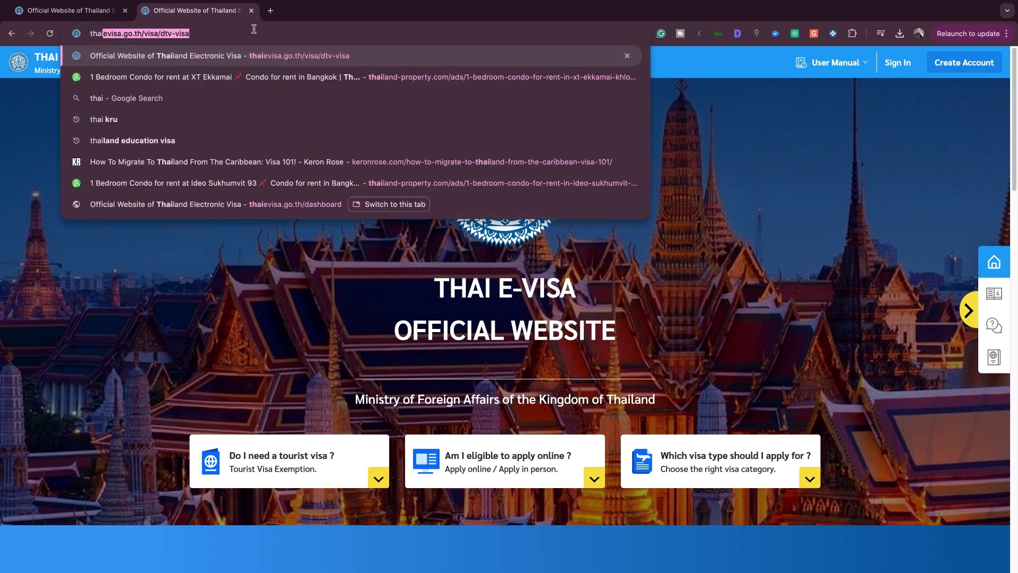
pyautogui.press('Return')
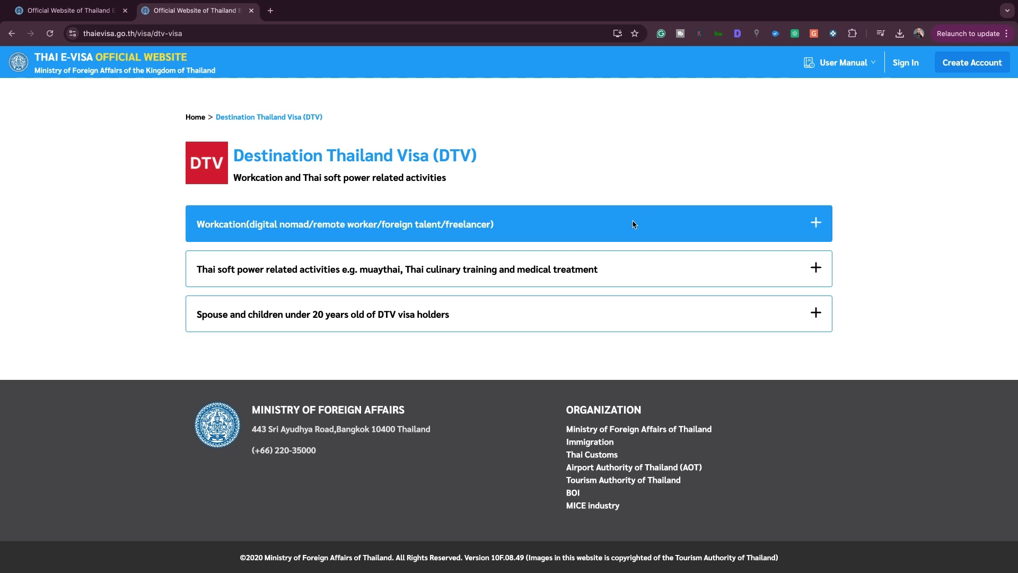
# Review the required documents for the Workcation, Thai soft power, and spouse and children categories of the DTV
pyautogui.click(815, 224)
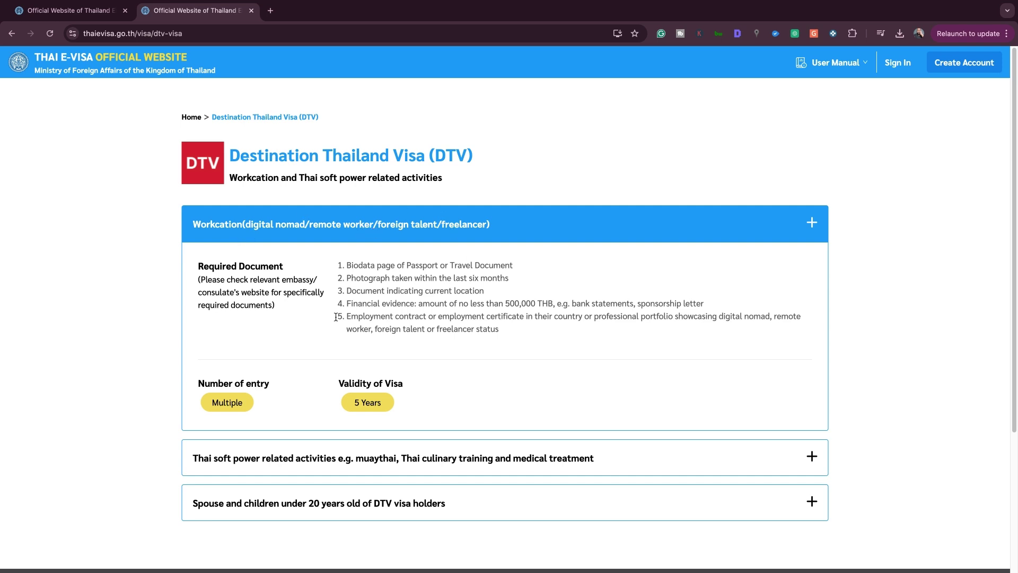
pyautogui.scroll(-3, 281, 333)
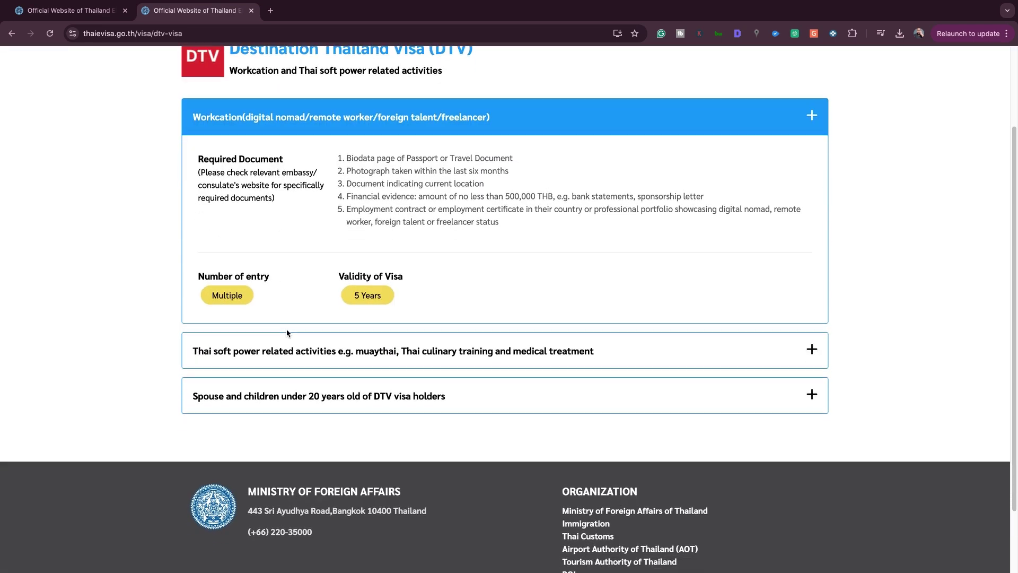
pyautogui.click(340, 359)
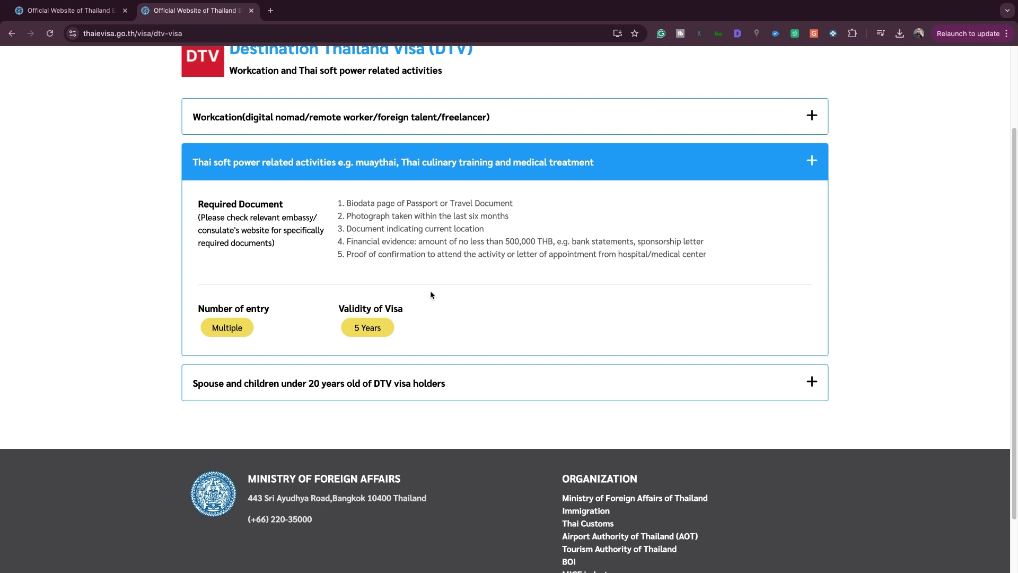
pyautogui.click(502, 386)
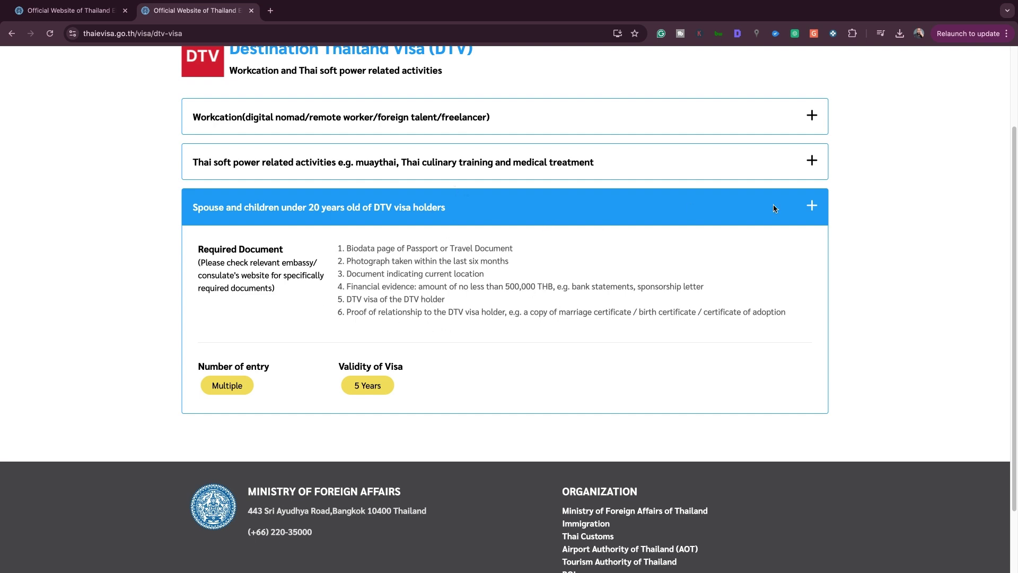
pyautogui.click(806, 211)
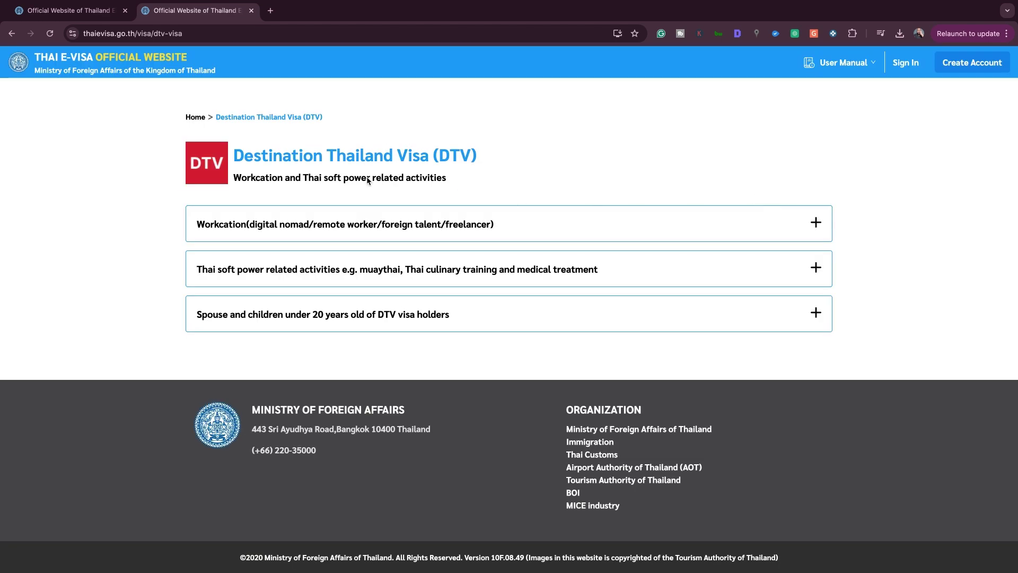
# Expand the Workcation category again and reread its document requirements, number of entries and visa validity
pyautogui.click(496, 227)
pyautogui.scroll(-1, 147, 358)
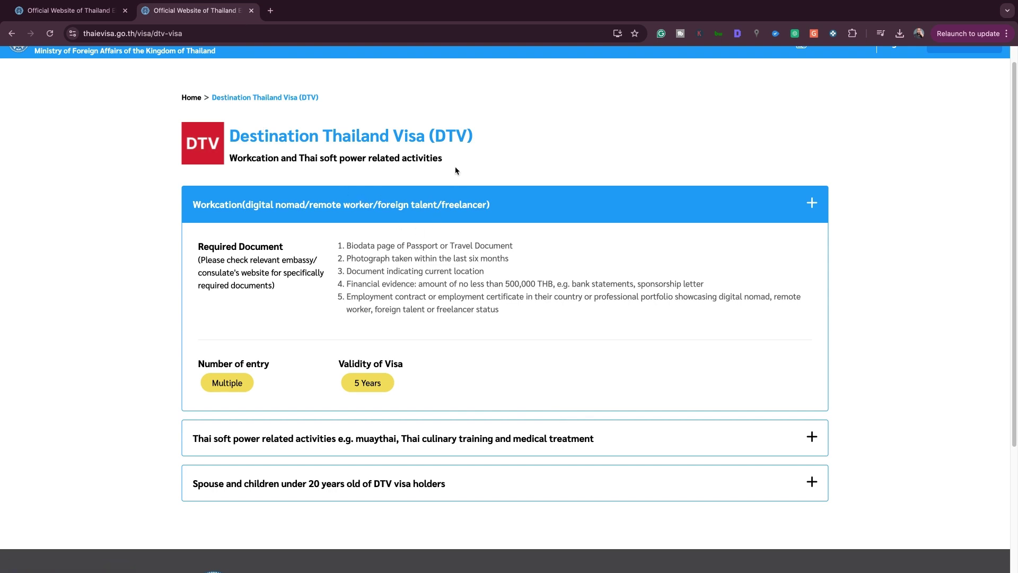
pyautogui.scroll(1, 454, 175)
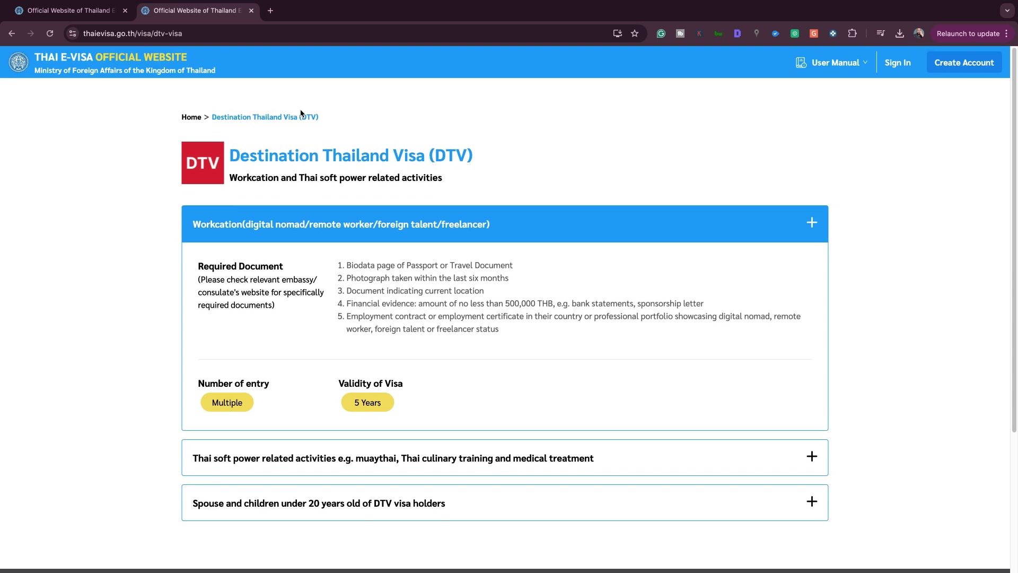
# Return to the dashboard and start a new visa application with Trinidad And Tobago as the country issuing the travel document
pyautogui.click(251, 11)
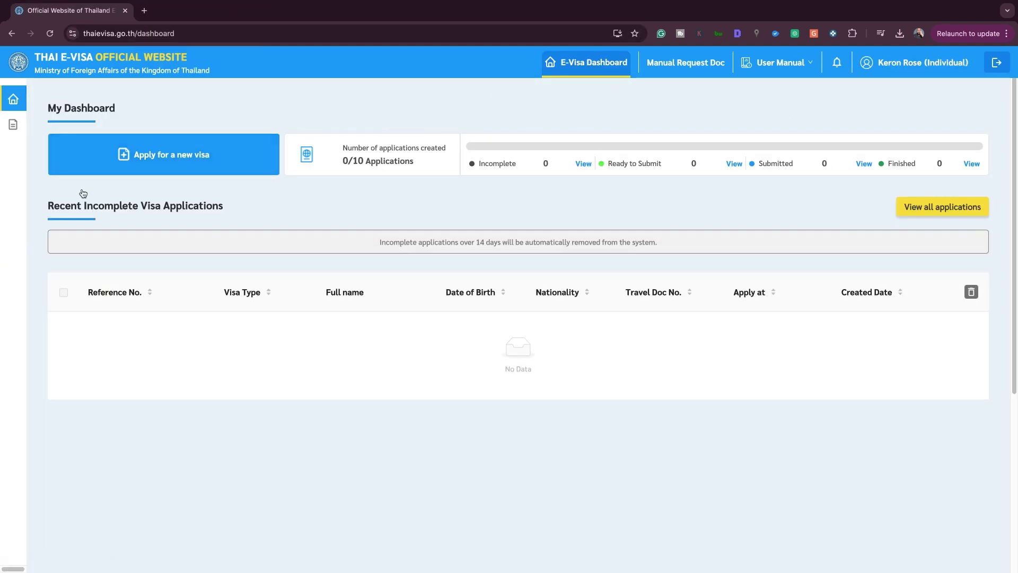
pyautogui.click(180, 164)
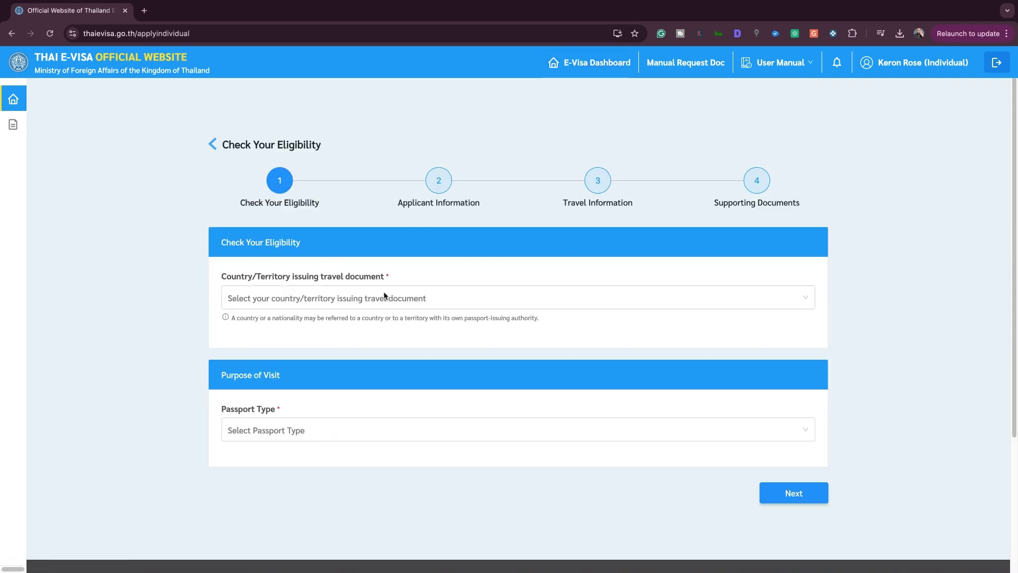
pyautogui.click(361, 298)
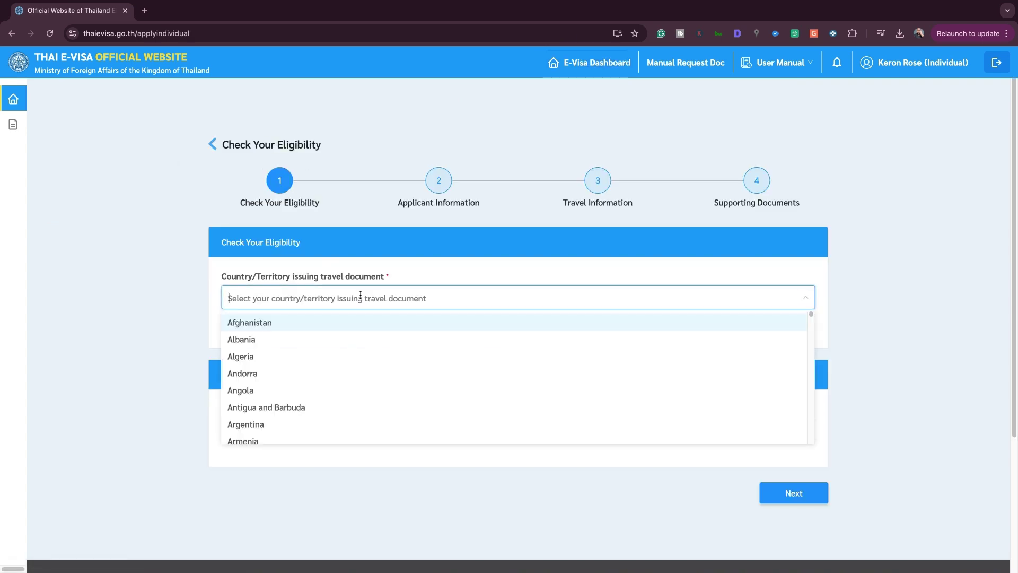
pyautogui.write('trinidad')
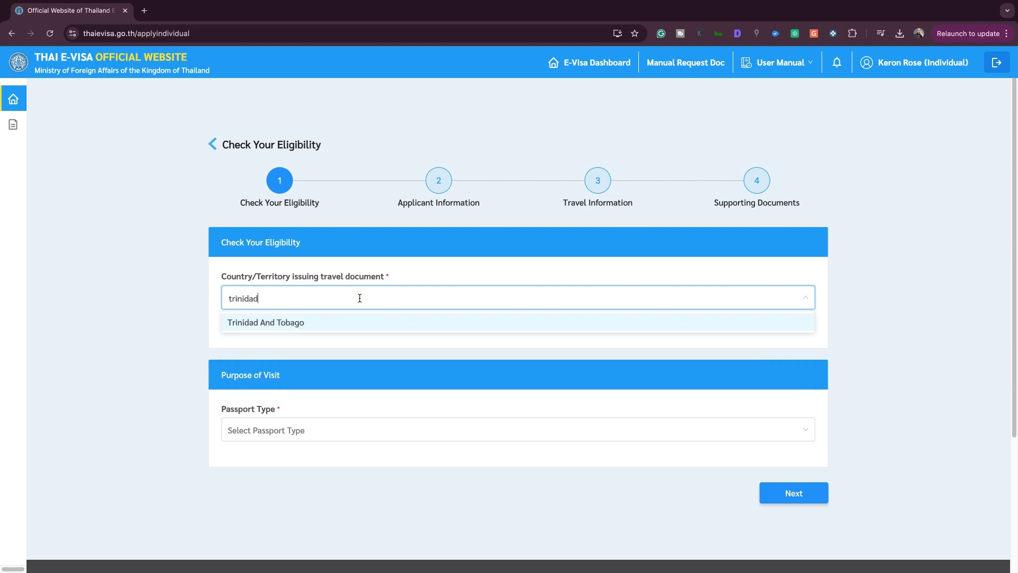
pyautogui.click(295, 322)
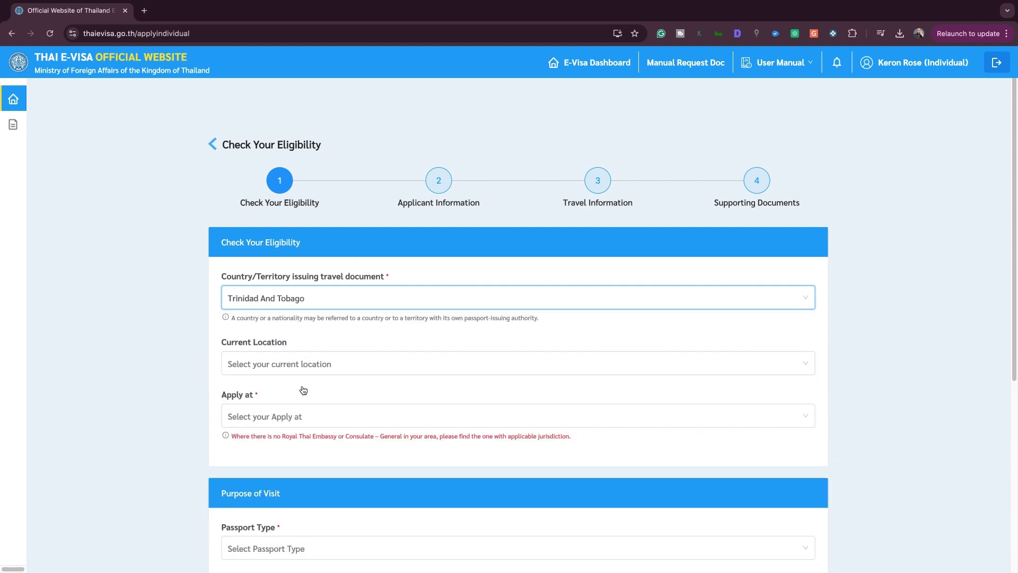
# Set the applicant's current location to Trinidad And Tobago
pyautogui.click(303, 363)
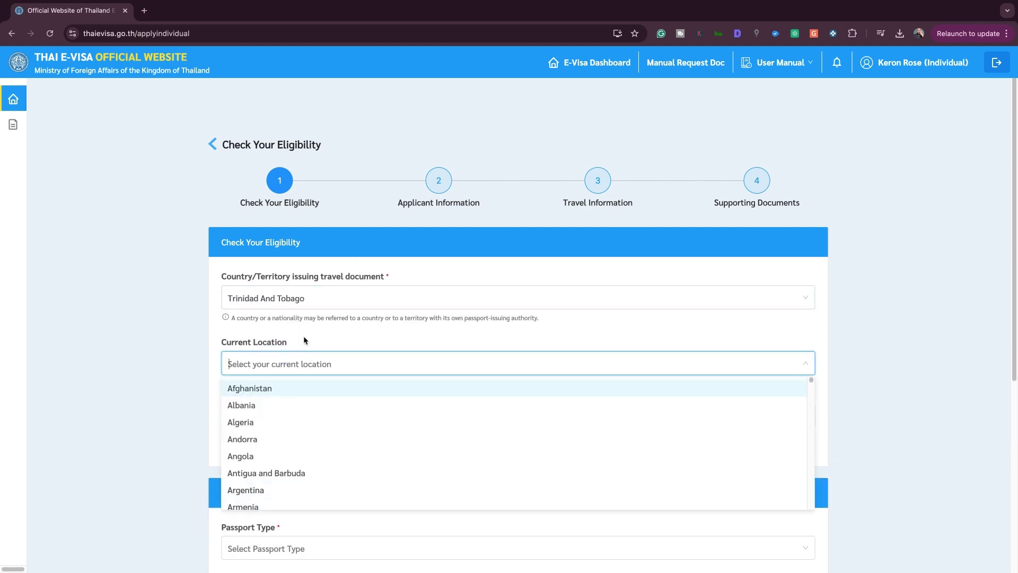
pyautogui.write('trini')
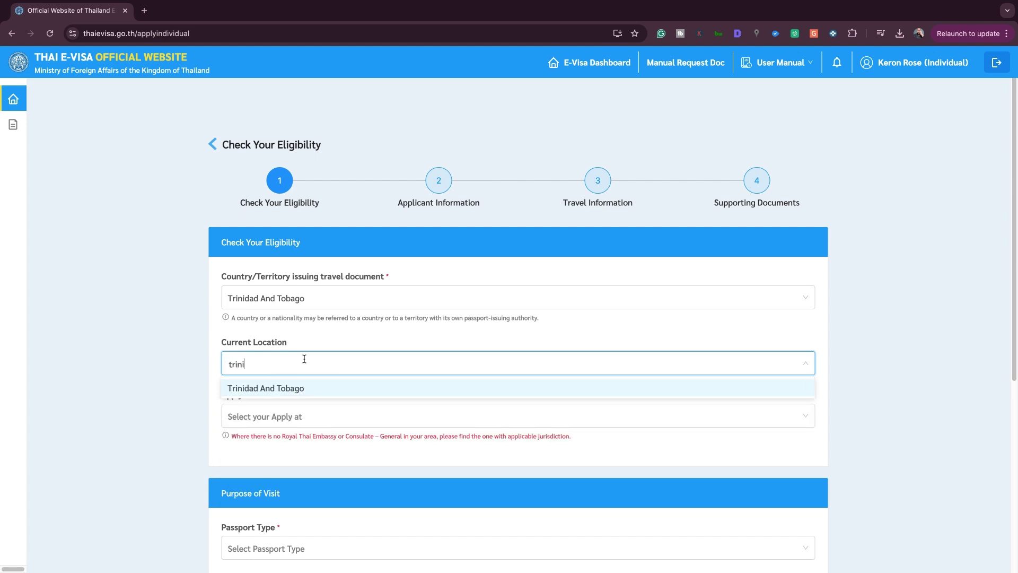
pyautogui.click(321, 386)
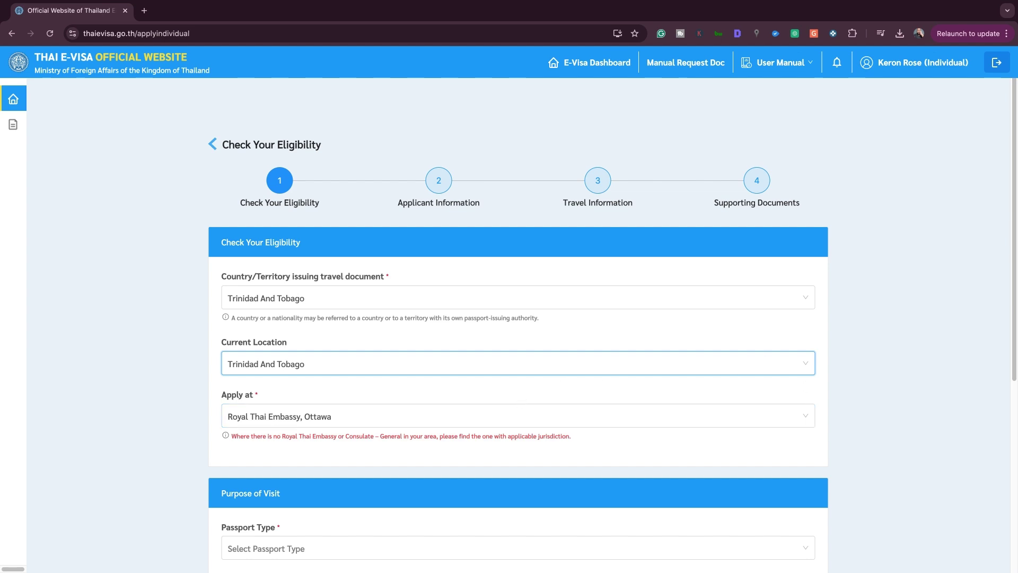
# Set the passport type to Ordinary Passport / Travel Document and the visa type to DTV (Destination Thailand Visa)
pyautogui.scroll(-3, 519, 318)
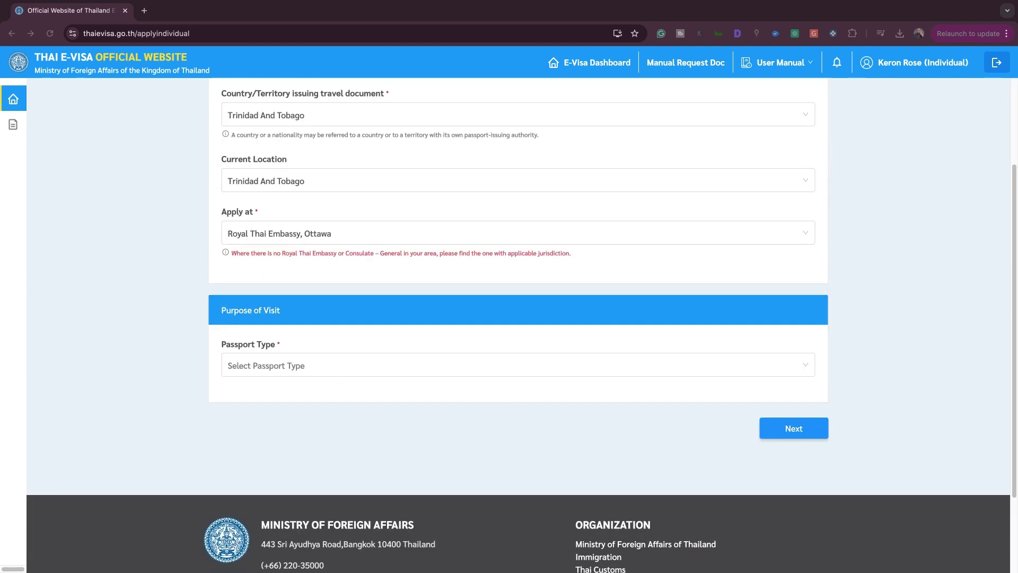
pyautogui.click(335, 361)
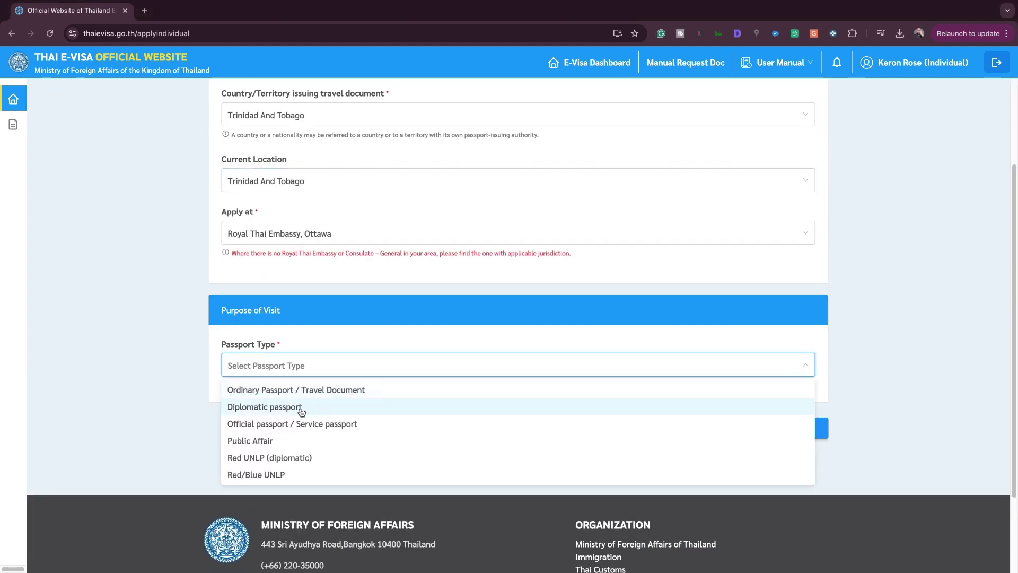
pyautogui.click(329, 391)
pyautogui.click(397, 414)
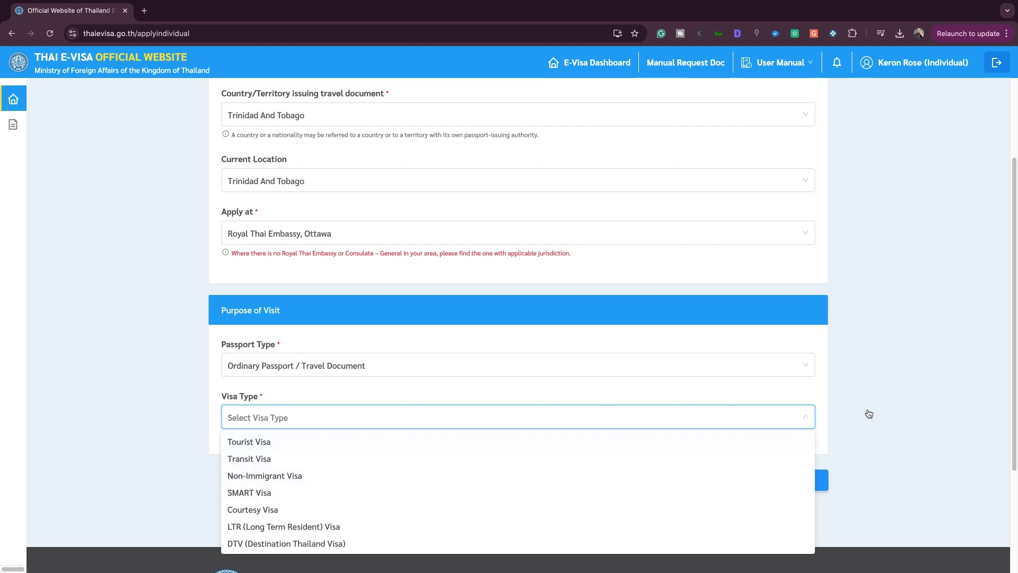
pyautogui.click(286, 543)
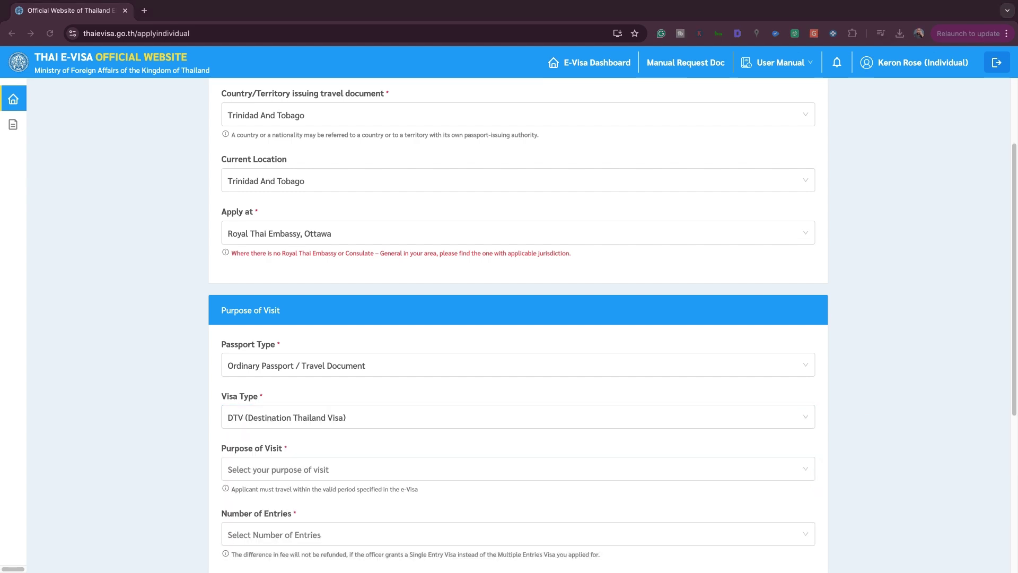
pyautogui.click(375, 418)
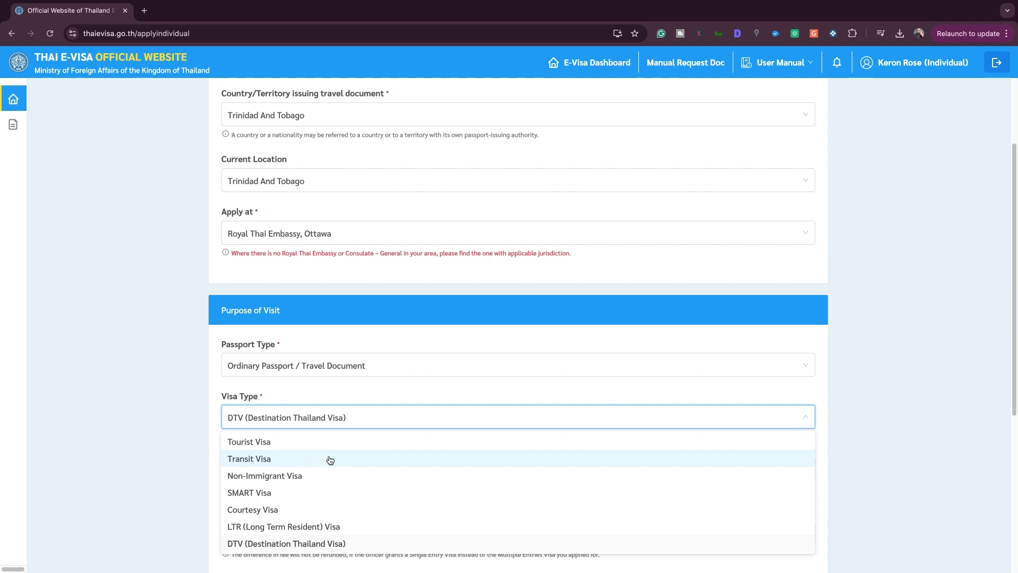
pyautogui.click(283, 546)
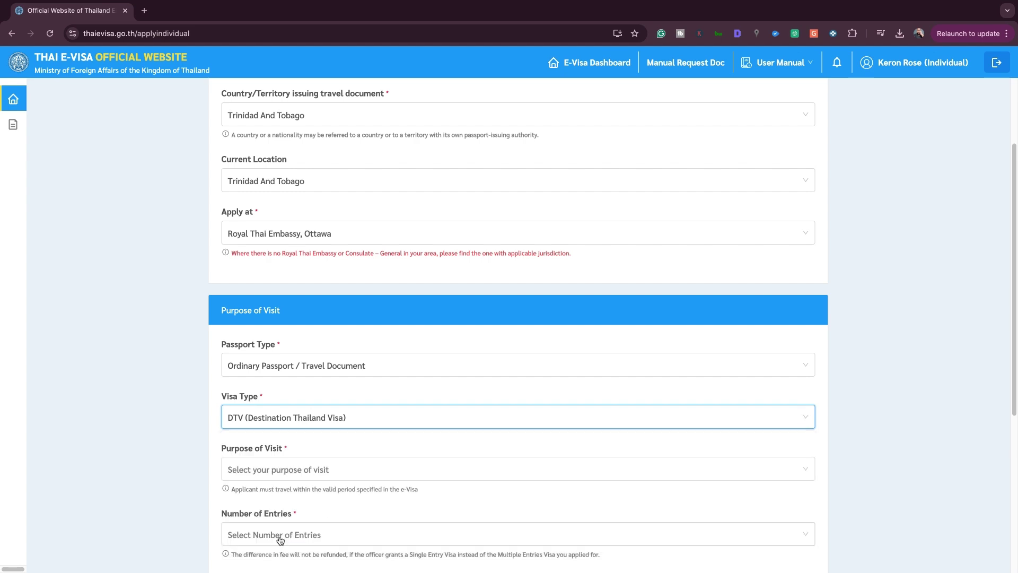
# Set the purpose of visit to Workcation (digital nomad/remote worker/ foreign talent/freelancer)
pyautogui.click(317, 469)
pyautogui.scroll(-1, 317, 478)
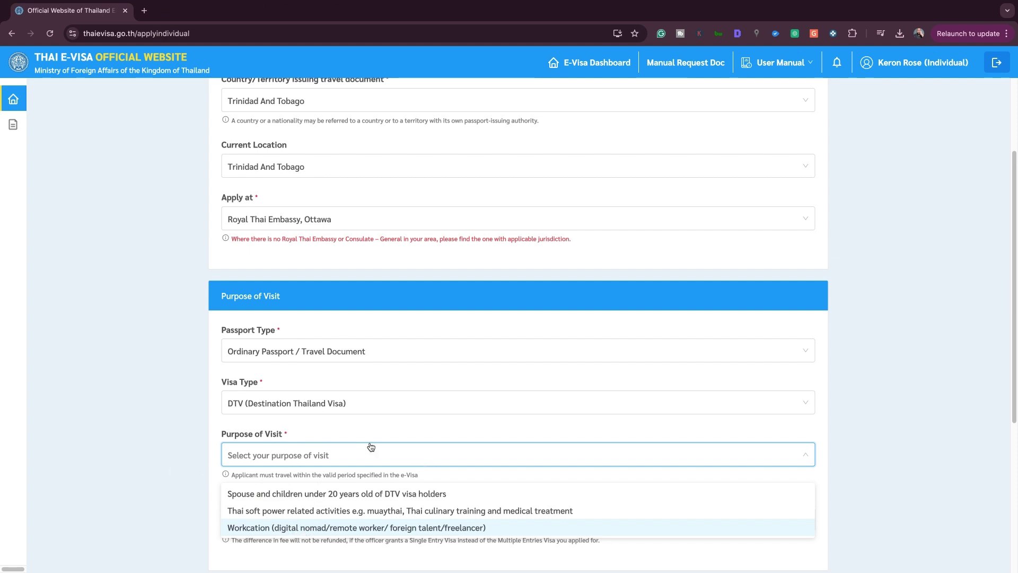
pyautogui.press('Return')
# Choose Multiple as the number of entries and proceed to the Applicant Information stage
pyautogui.scroll(-3, 519, 319)
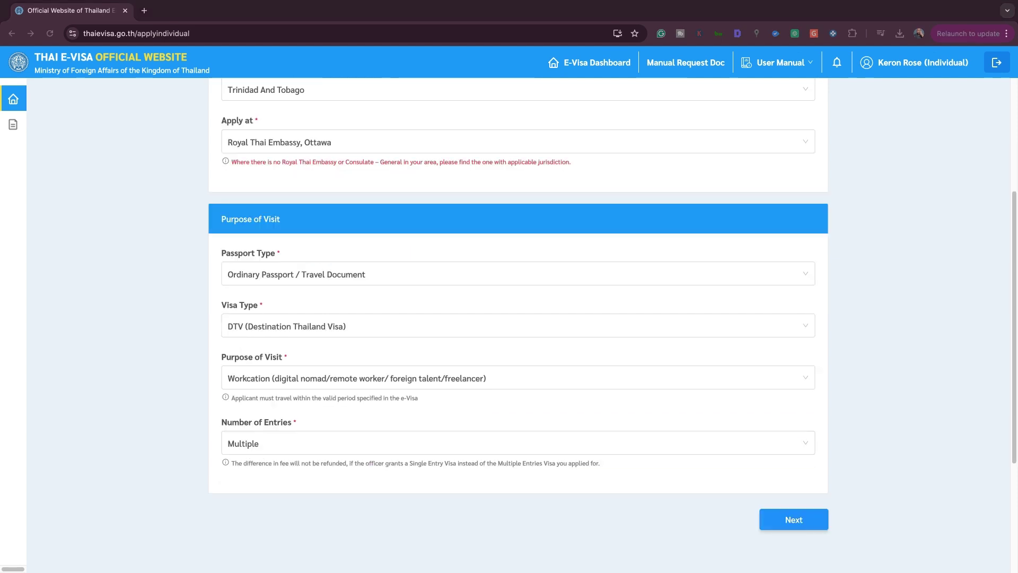
pyautogui.click(263, 448)
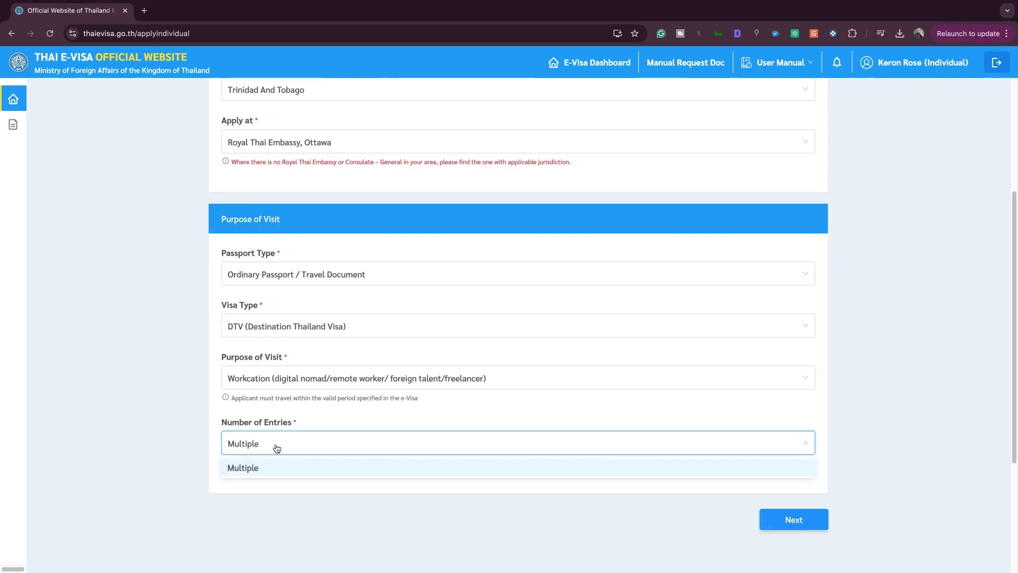
pyautogui.click(253, 469)
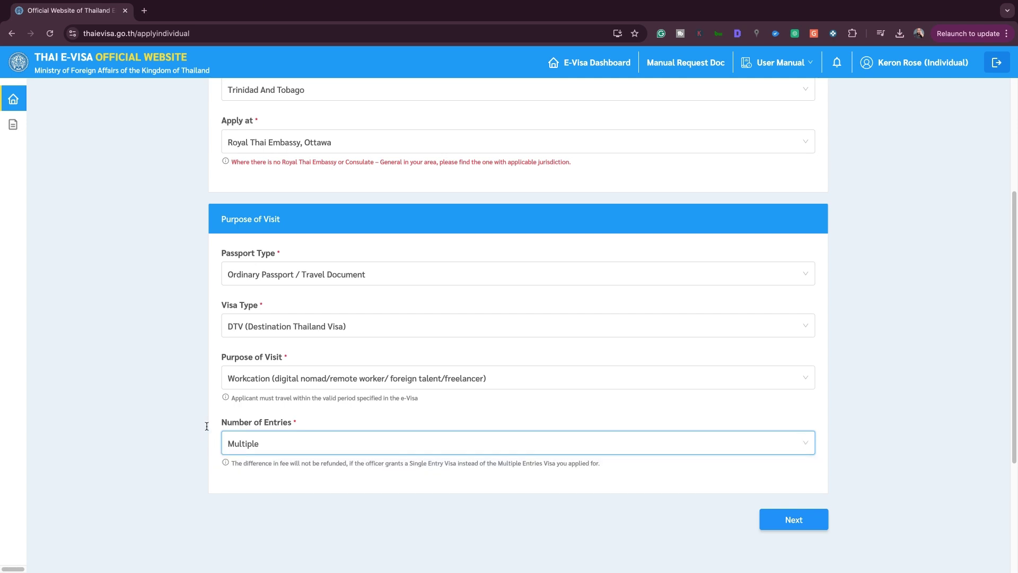
pyautogui.scroll(-1, 743, 467)
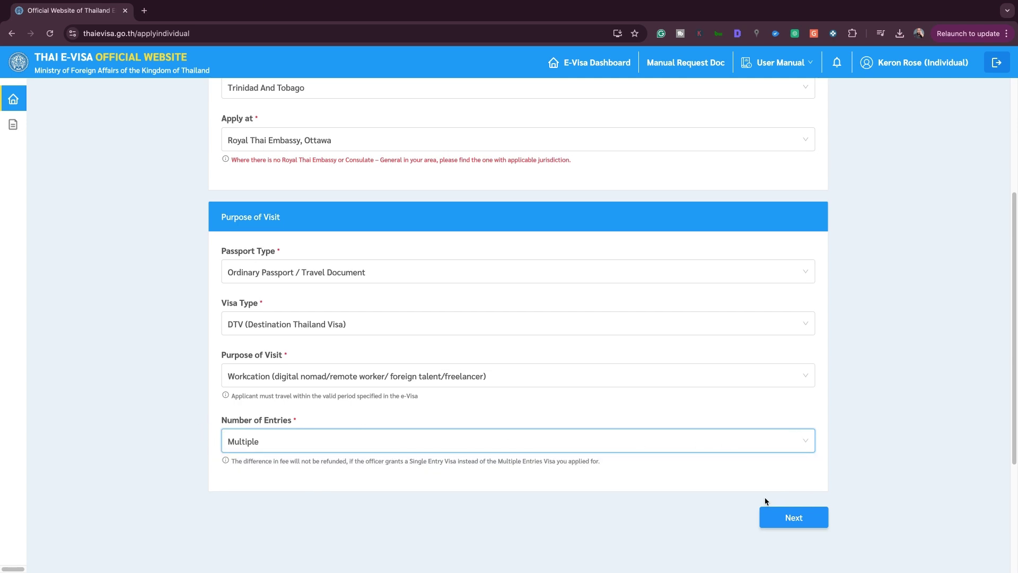
pyautogui.click(778, 521)
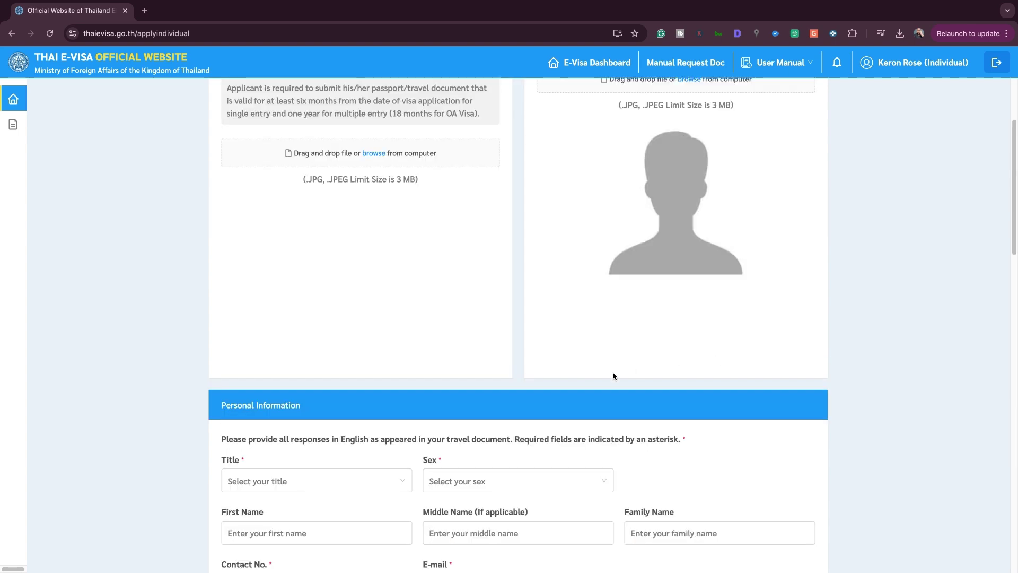
# Examine the upload requirements for the passport biodata page and the applicant photograph
pyautogui.scroll(-4, 364, 290)
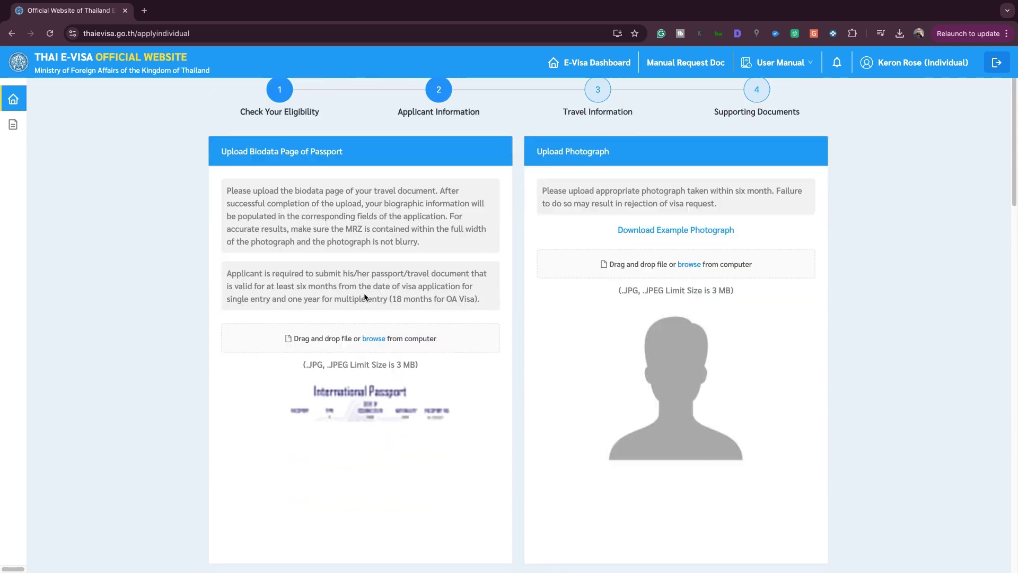
pyautogui.scroll(-3, 364, 294)
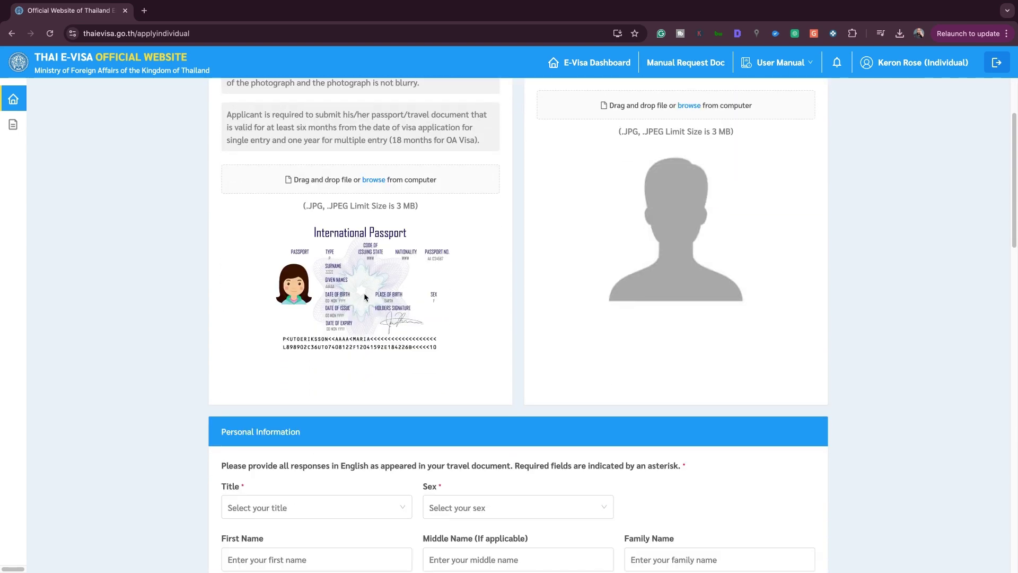
pyautogui.scroll(4, 353, 249)
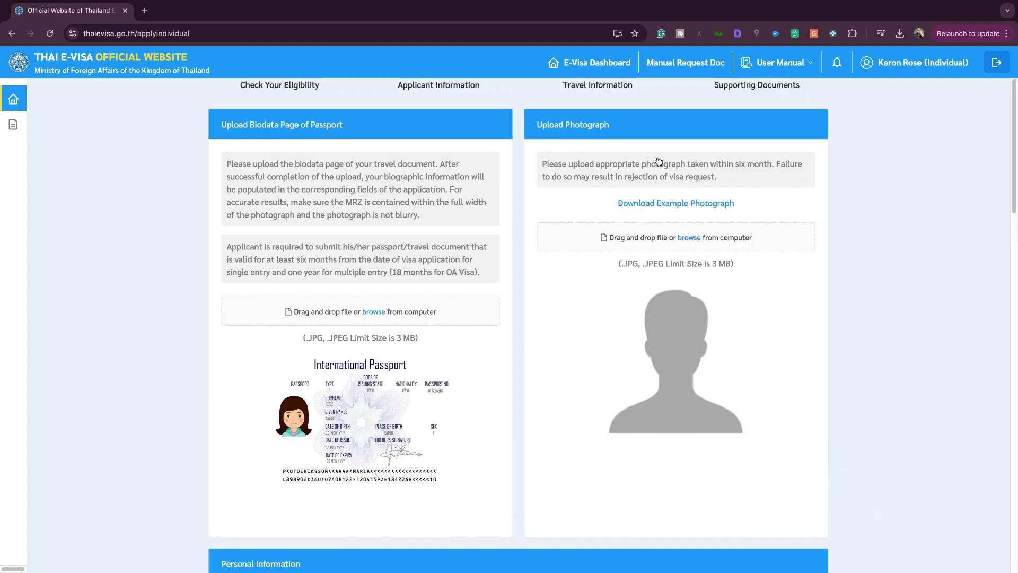
pyautogui.scroll(-1, 695, 233)
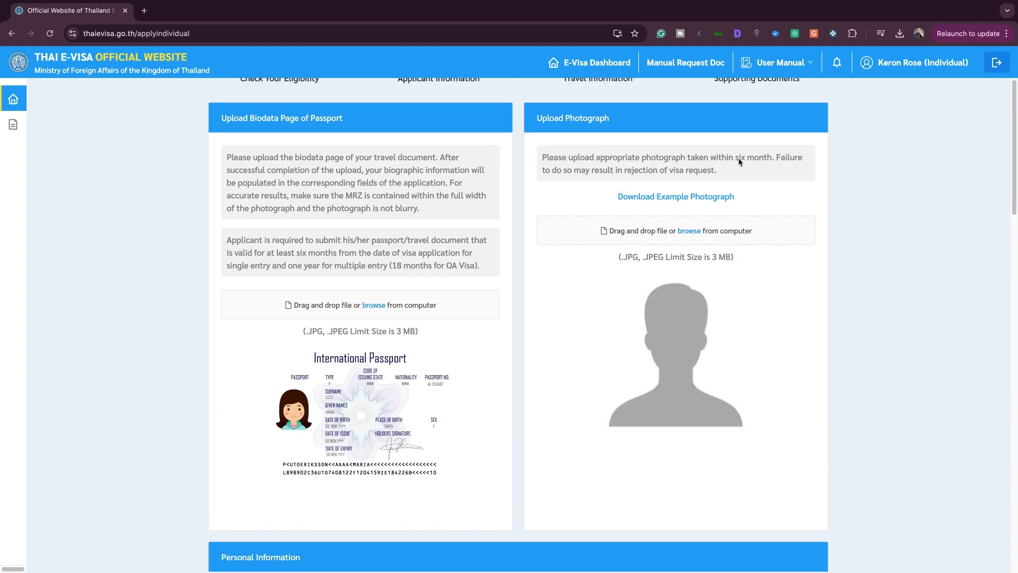
# Set the type of travel document to PASSPORT in the Travel Document section
pyautogui.scroll(-5, 631, 273)
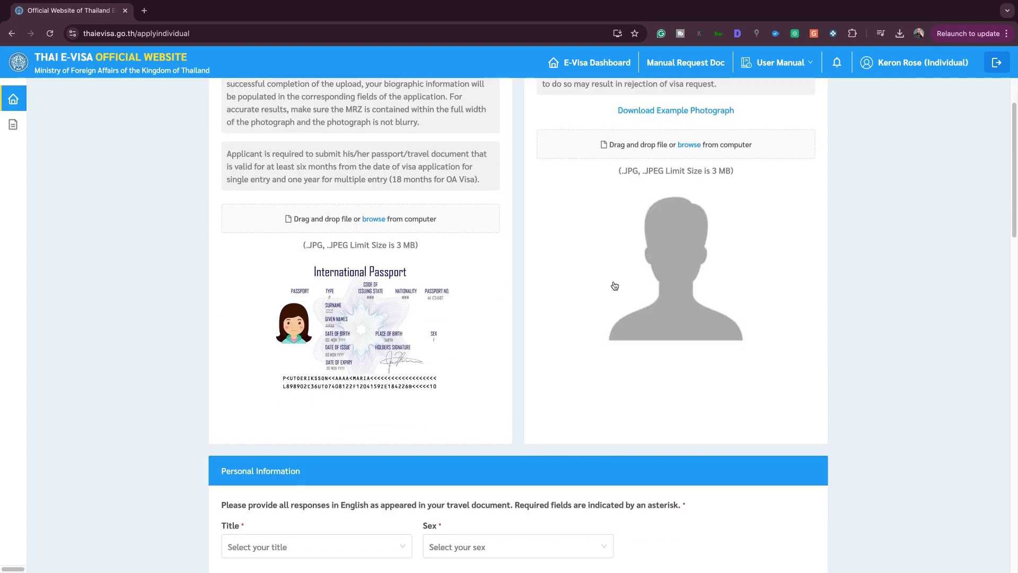
pyautogui.scroll(-3, 330, 334)
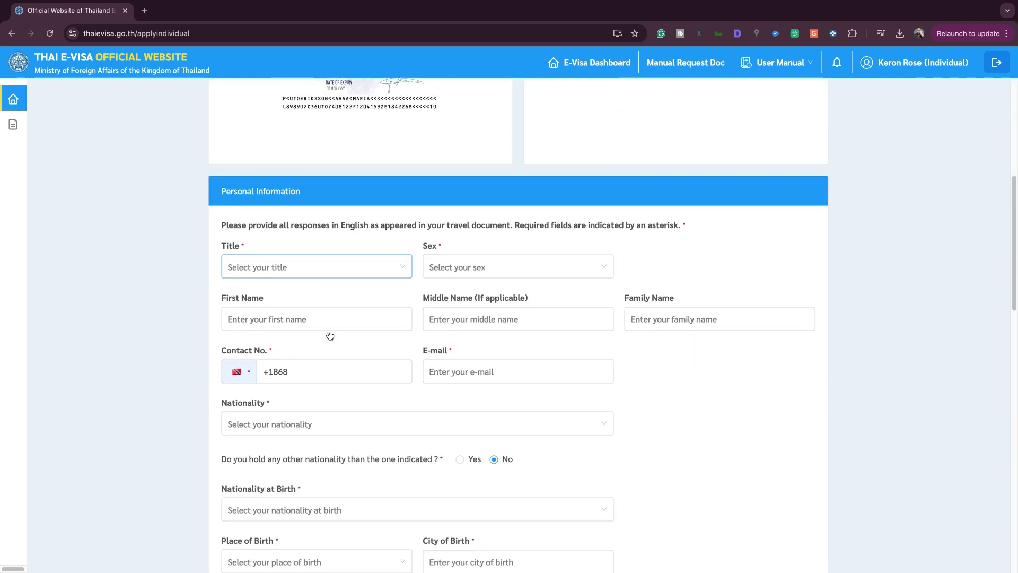
pyautogui.scroll(-4, 339, 300)
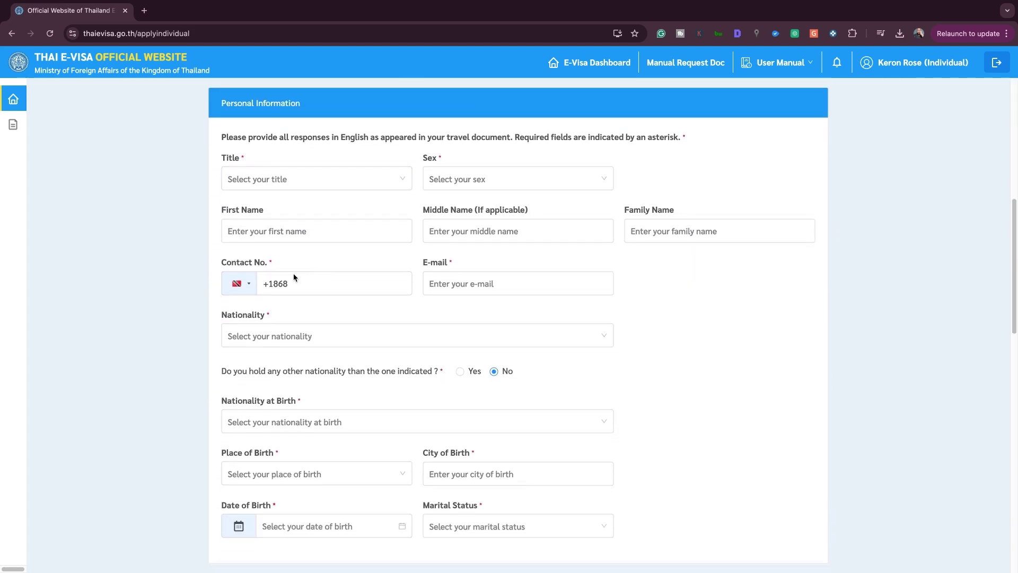
pyautogui.scroll(-2, 294, 278)
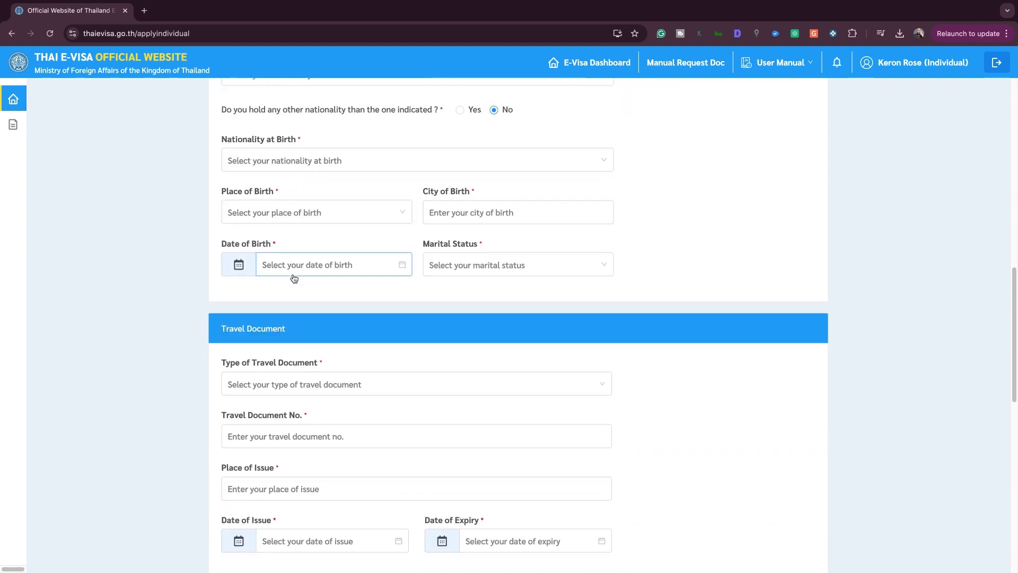
pyautogui.scroll(-2, 403, 221)
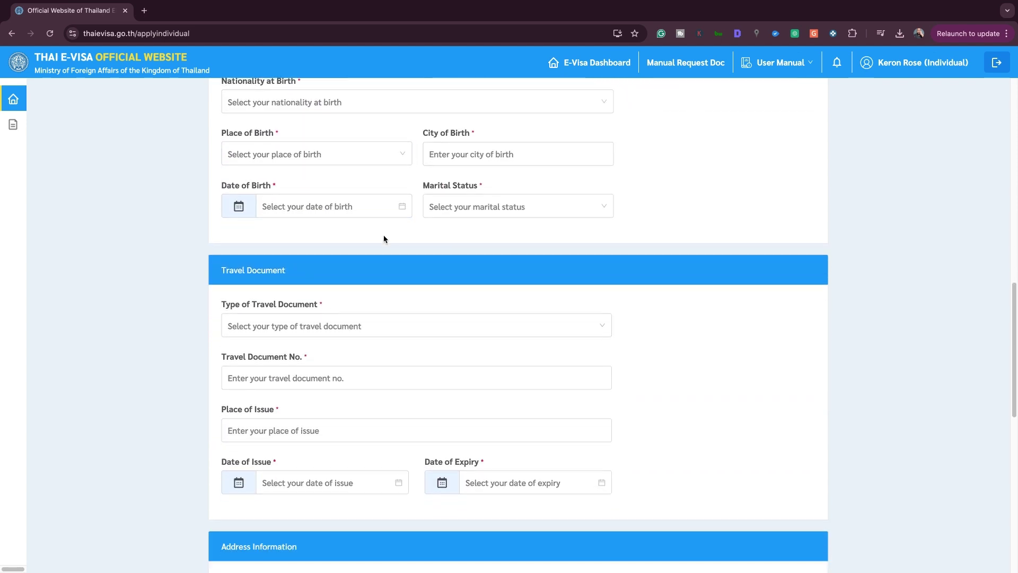
pyautogui.click(322, 285)
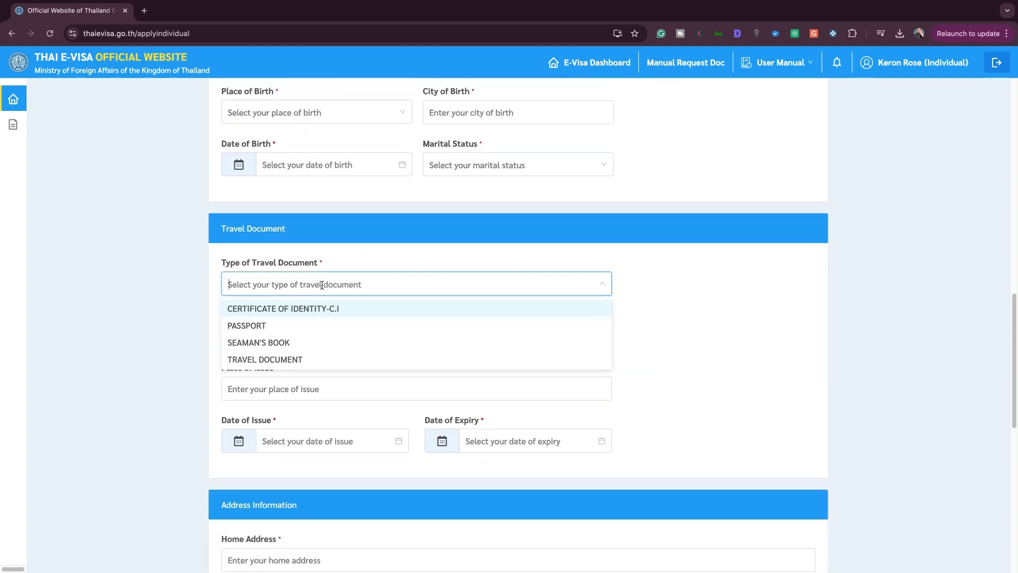
pyautogui.click(290, 326)
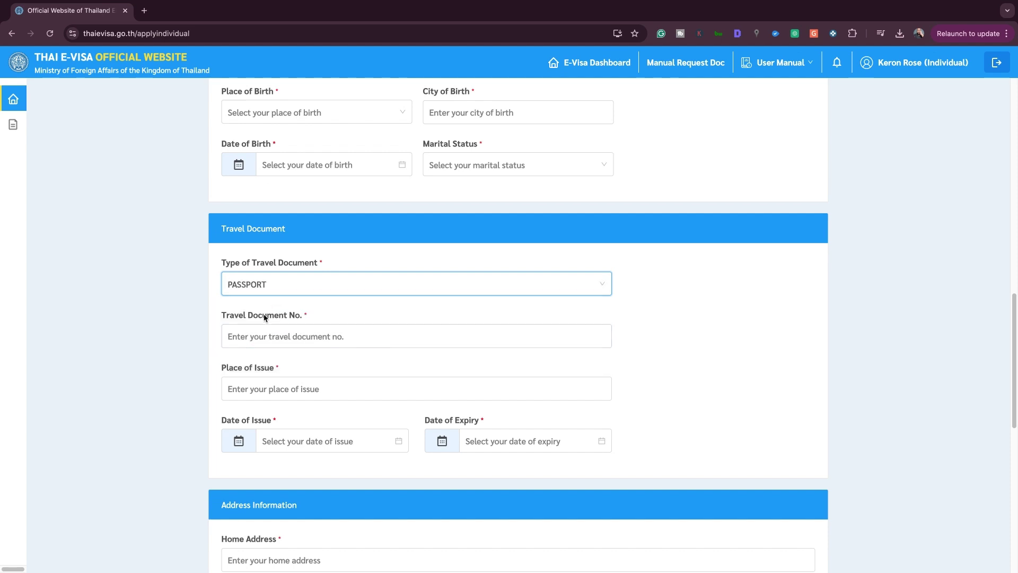
# Examine the remaining travel document, address and employment fields required in the Applicant Information form
pyautogui.scroll(-3, 304, 340)
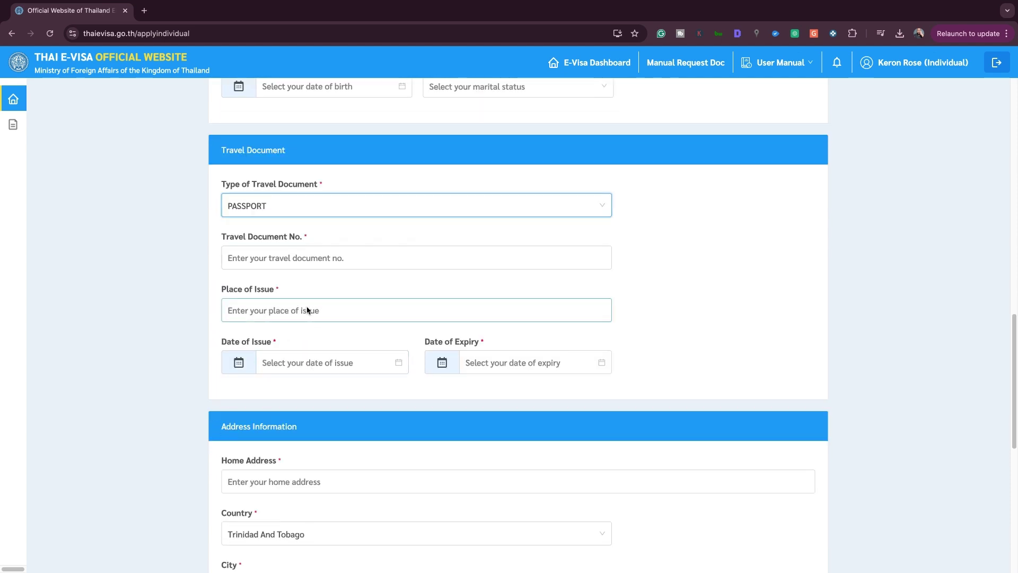
pyautogui.scroll(-10, 299, 325)
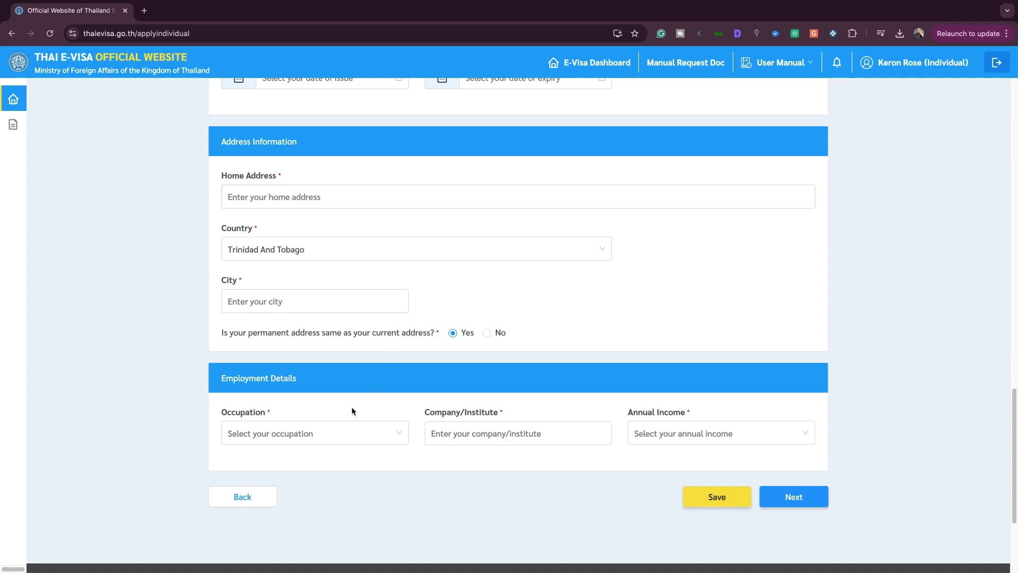
pyautogui.scroll(15, 599, 381)
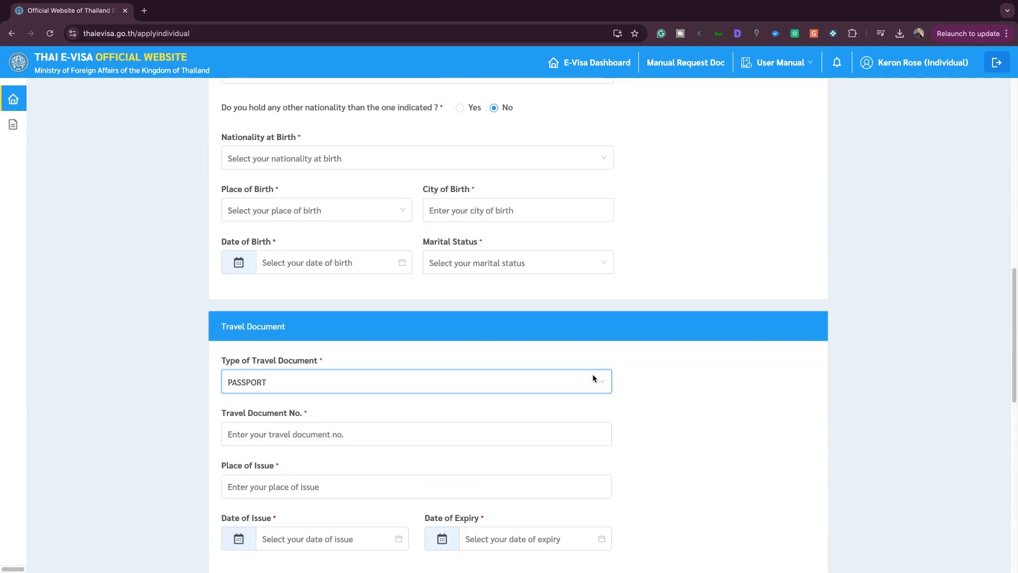
pyautogui.scroll(3, 593, 378)
pyautogui.scroll(10, 593, 378)
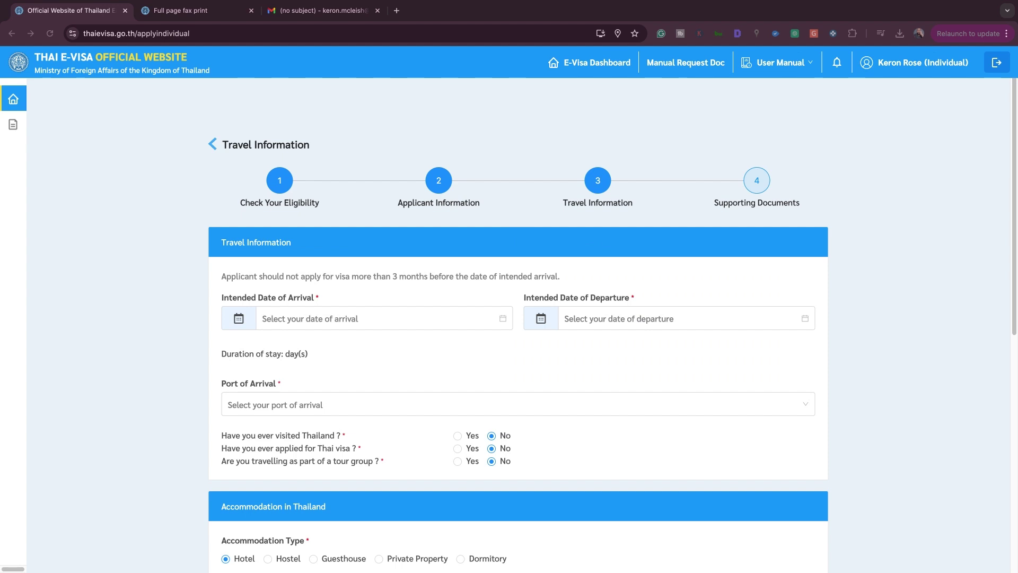
# Set the intended date of arrival to 22 Sep 2024 in the Travel Information stage
pyautogui.scroll(-3, 518, 345)
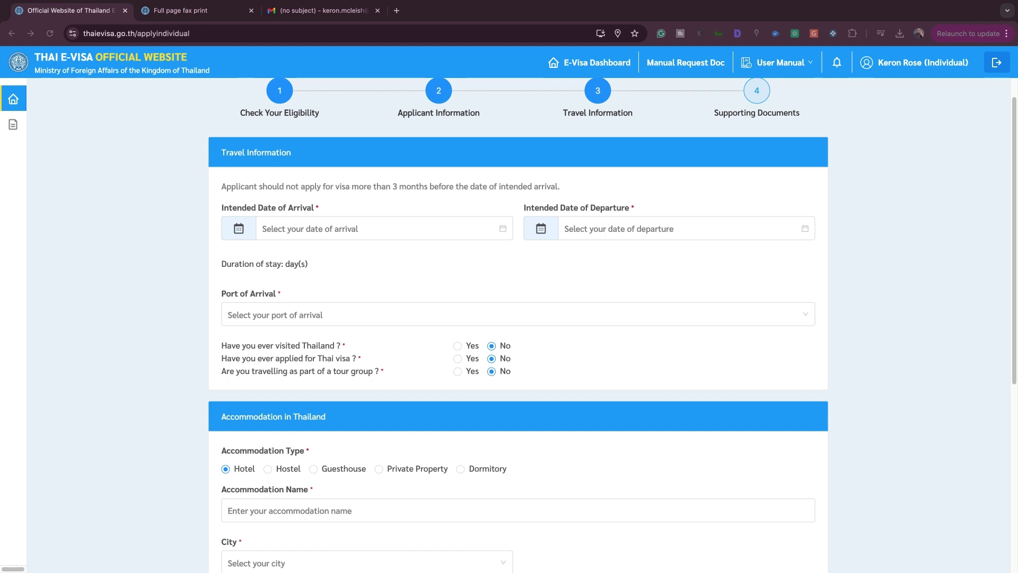
pyautogui.click(330, 230)
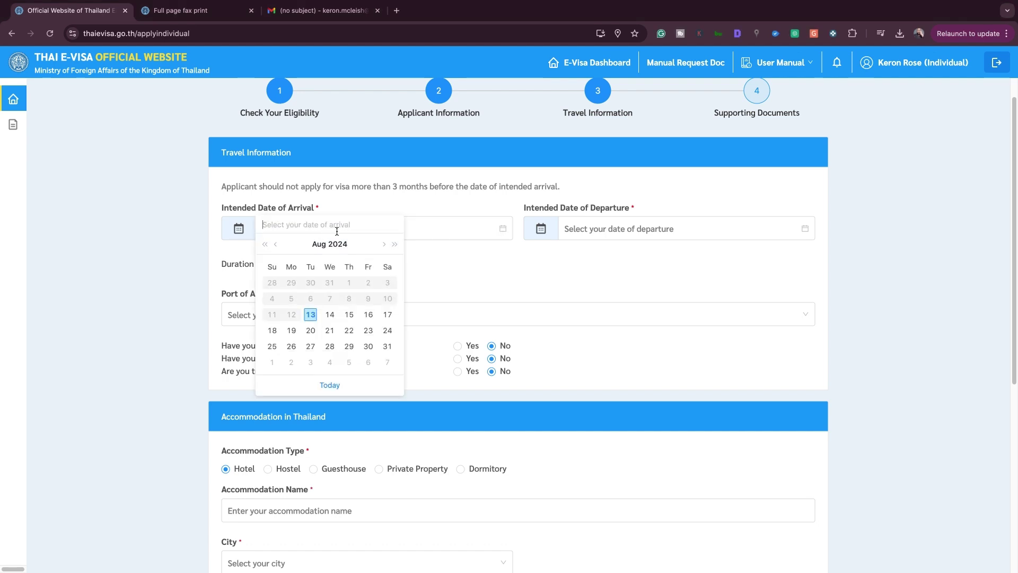
pyautogui.click(384, 245)
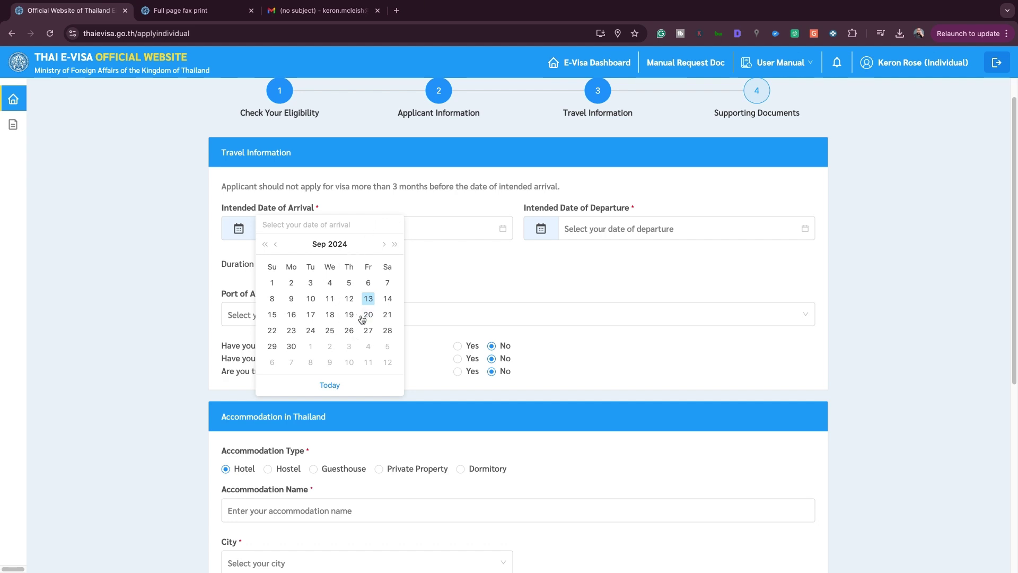
pyautogui.click(272, 332)
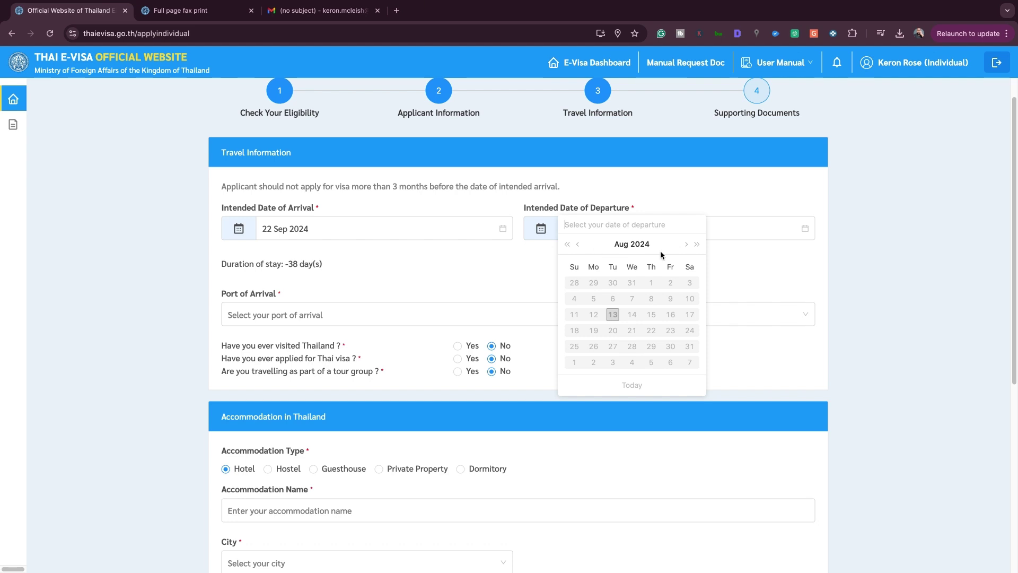
# Set the intended date of departure to 01 Apr 2025
pyautogui.click(686, 245)
pyautogui.click(685, 245)
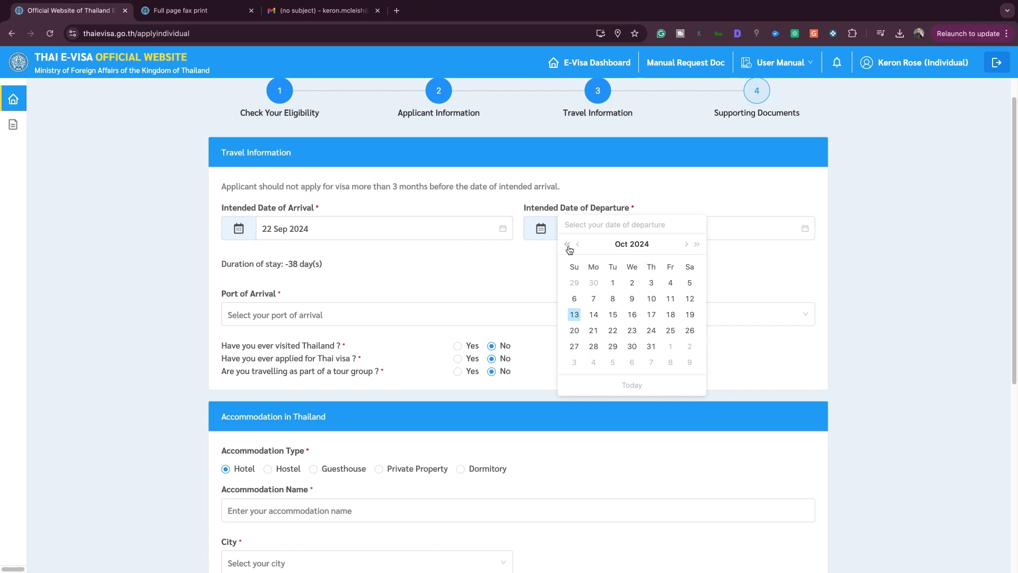
pyautogui.click(686, 245)
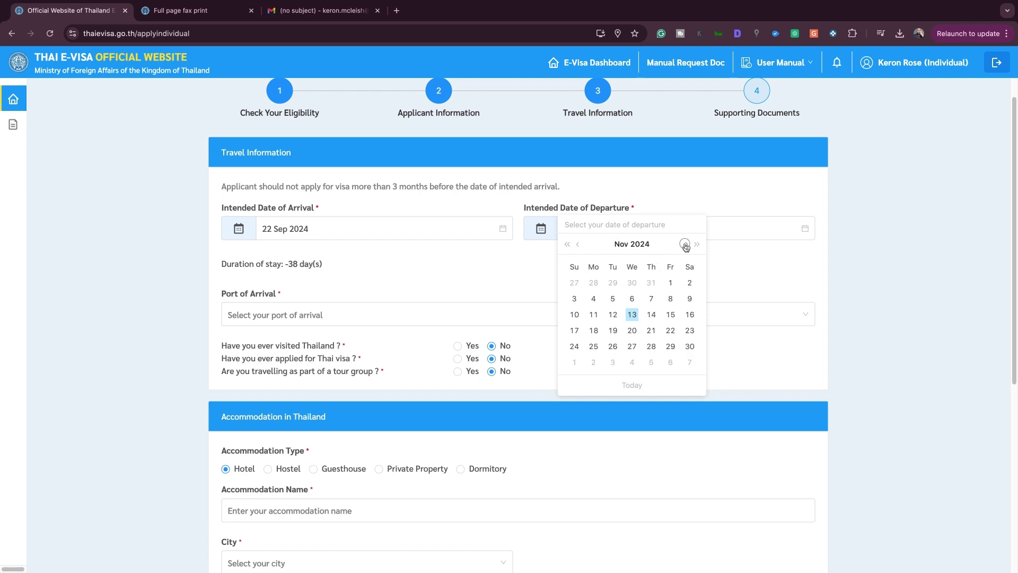
pyautogui.click(685, 245)
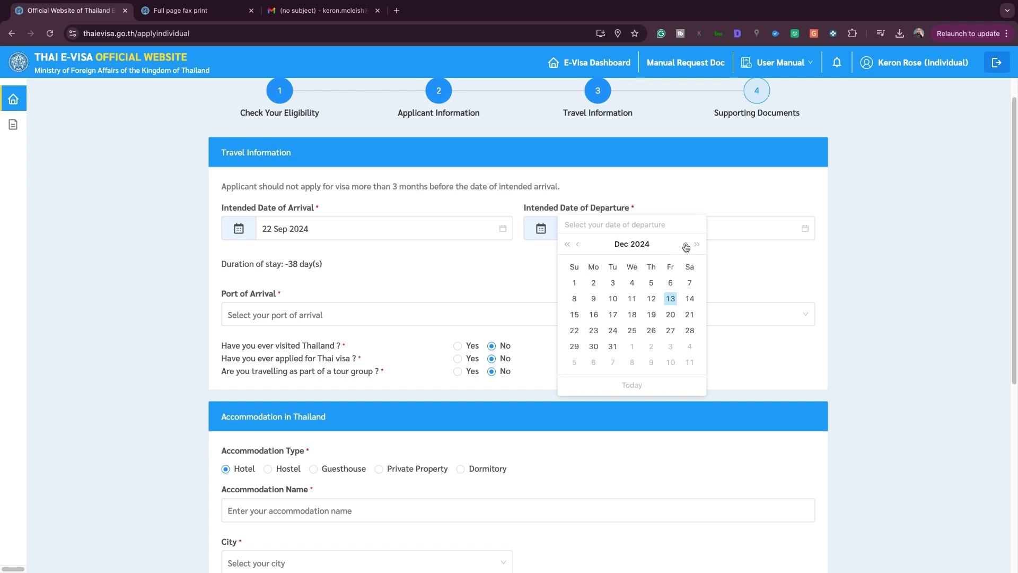
pyautogui.click(686, 245)
pyautogui.click(686, 244)
pyautogui.click(685, 245)
pyautogui.click(686, 245)
pyautogui.click(685, 244)
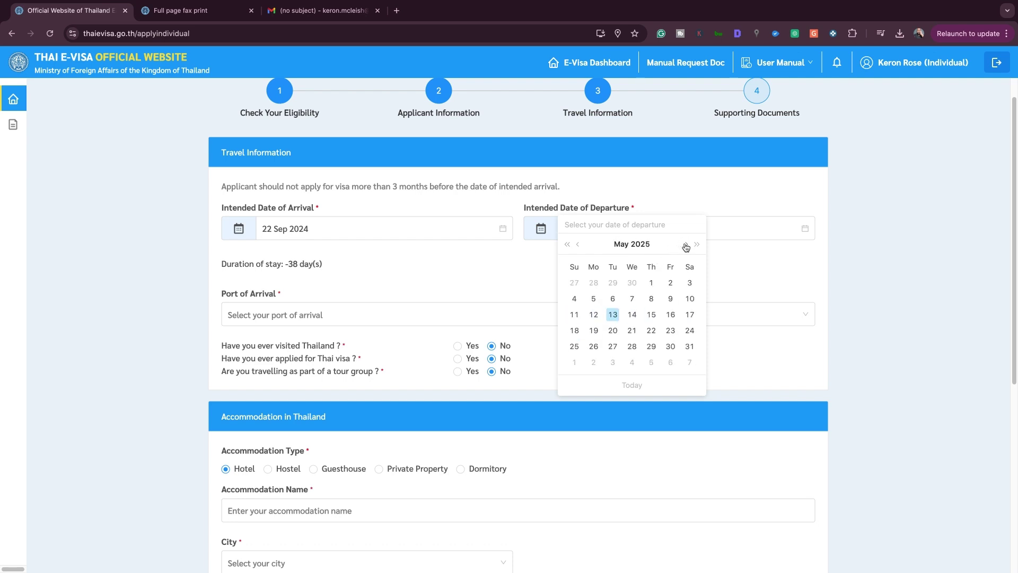
pyautogui.click(686, 244)
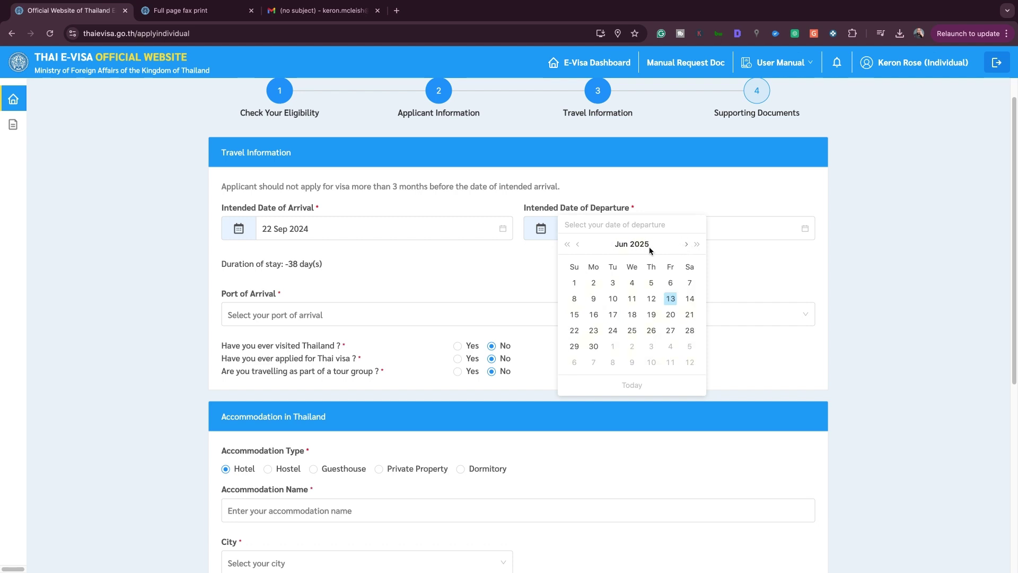
pyautogui.click(577, 244)
pyautogui.click(577, 244)
pyautogui.click(577, 245)
pyautogui.click(576, 244)
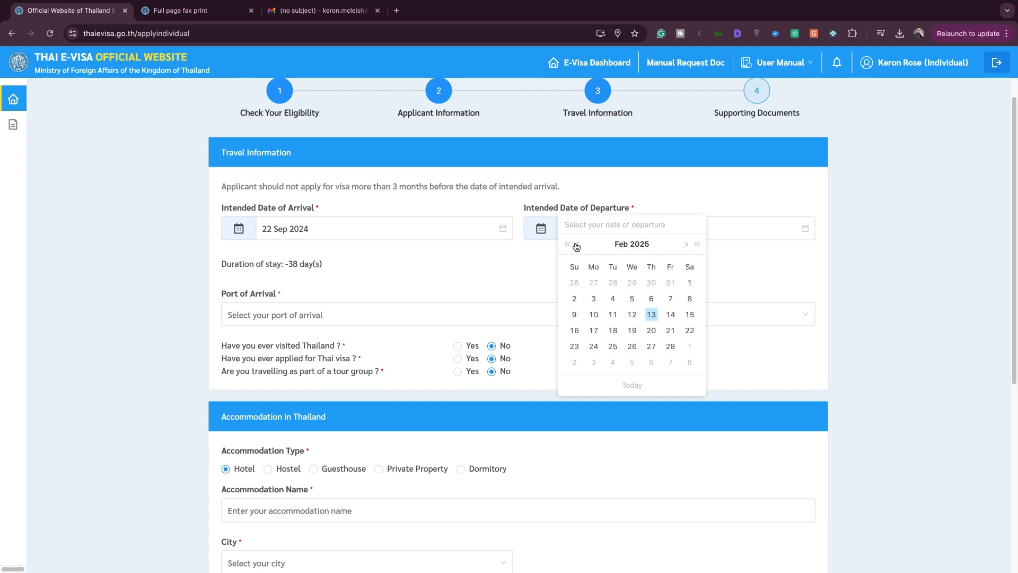
pyautogui.click(576, 244)
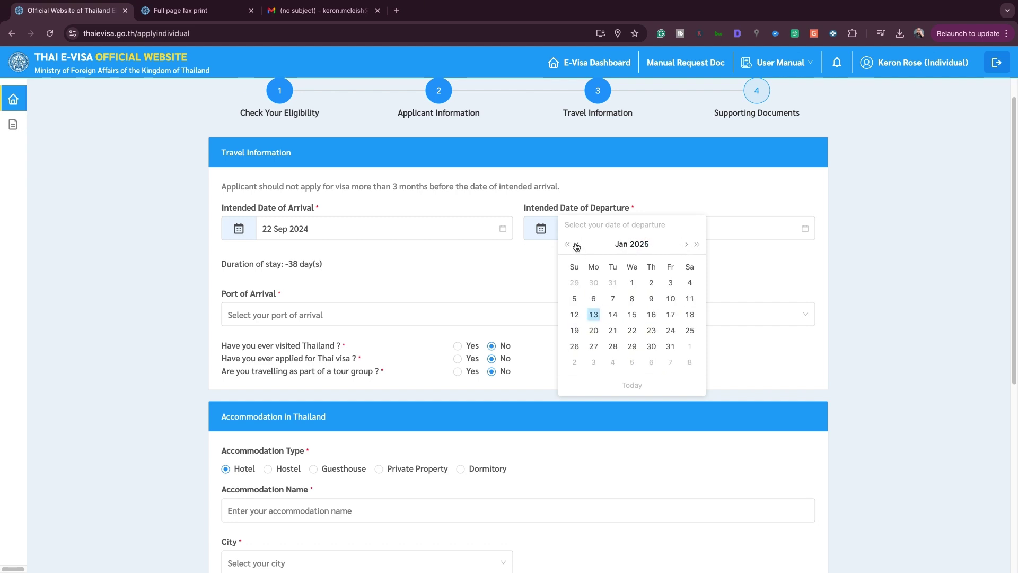
pyautogui.click(685, 244)
pyautogui.click(686, 245)
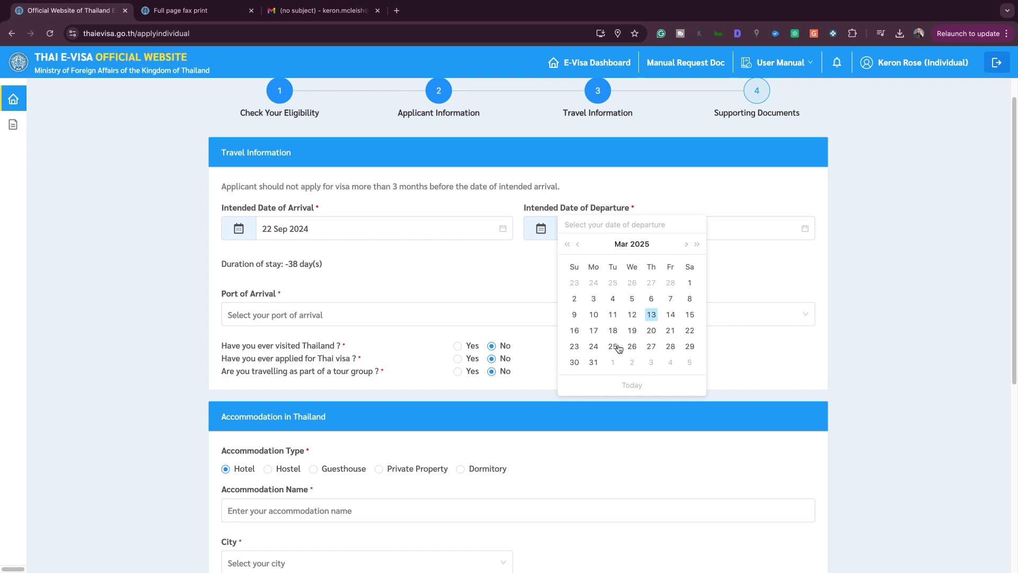
pyautogui.click(694, 245)
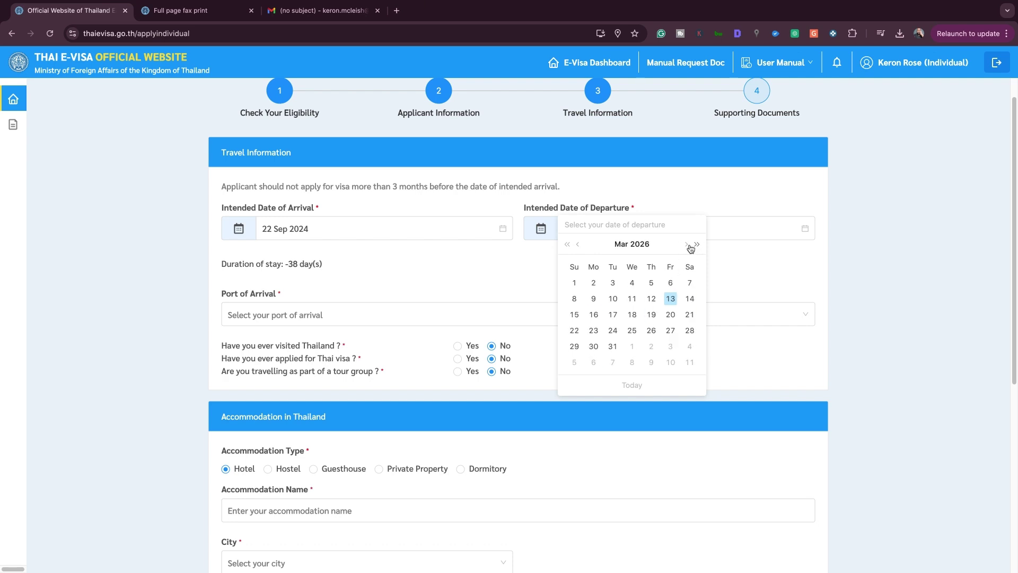
pyautogui.click(567, 244)
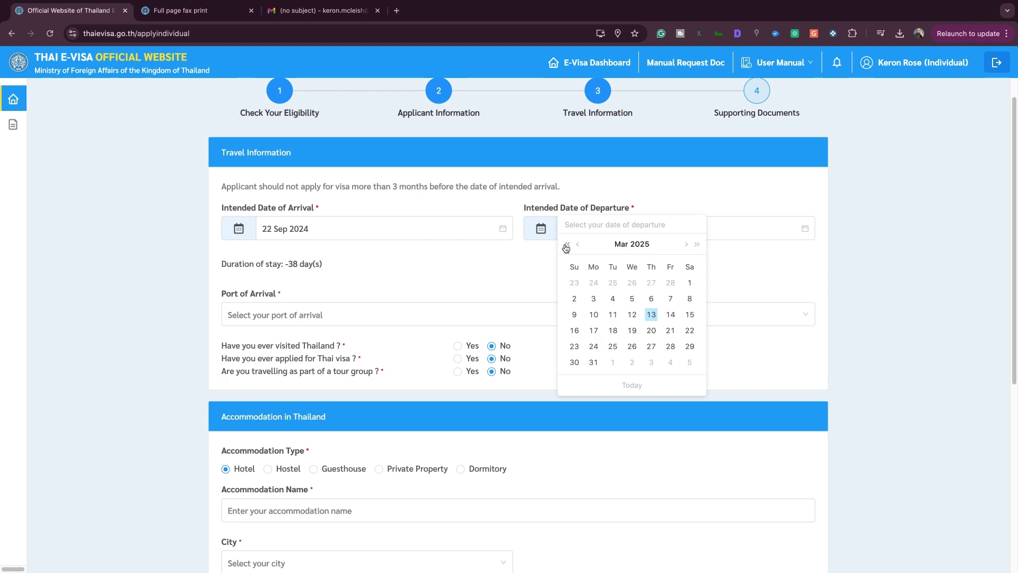
pyautogui.click(686, 244)
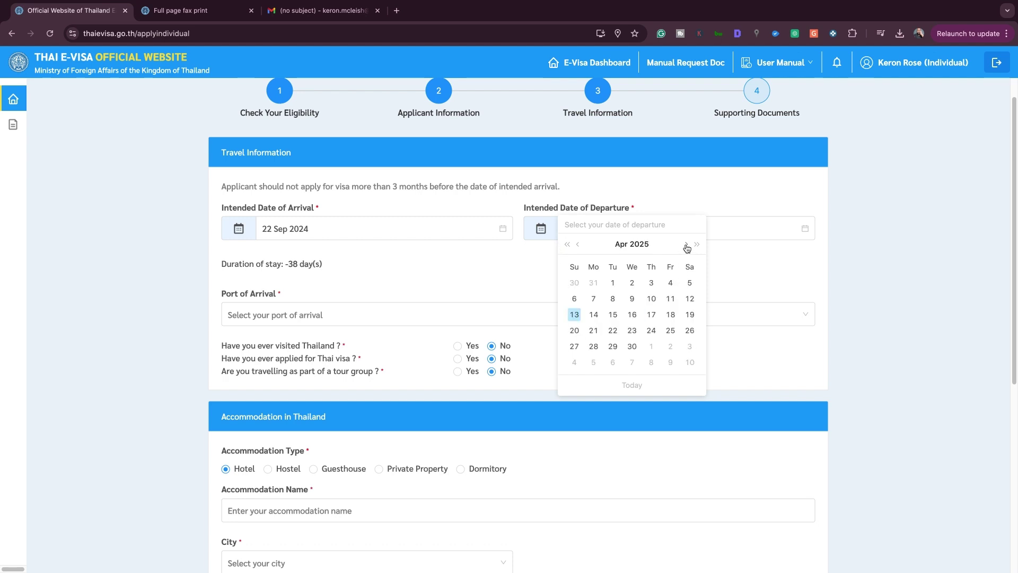
pyautogui.click(612, 283)
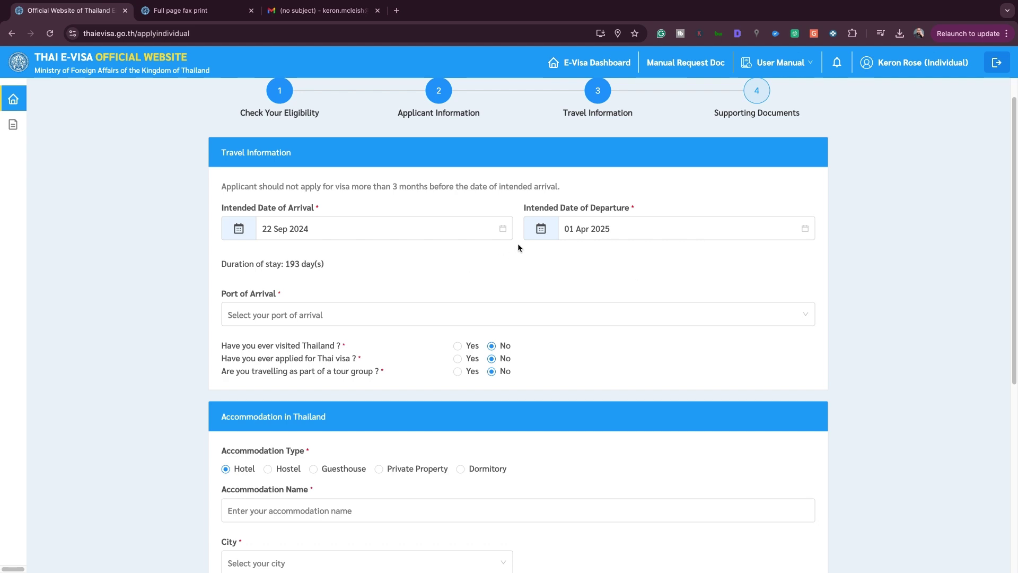
# Change the intended date of departure to 01 Mar 2025
pyautogui.click(634, 232)
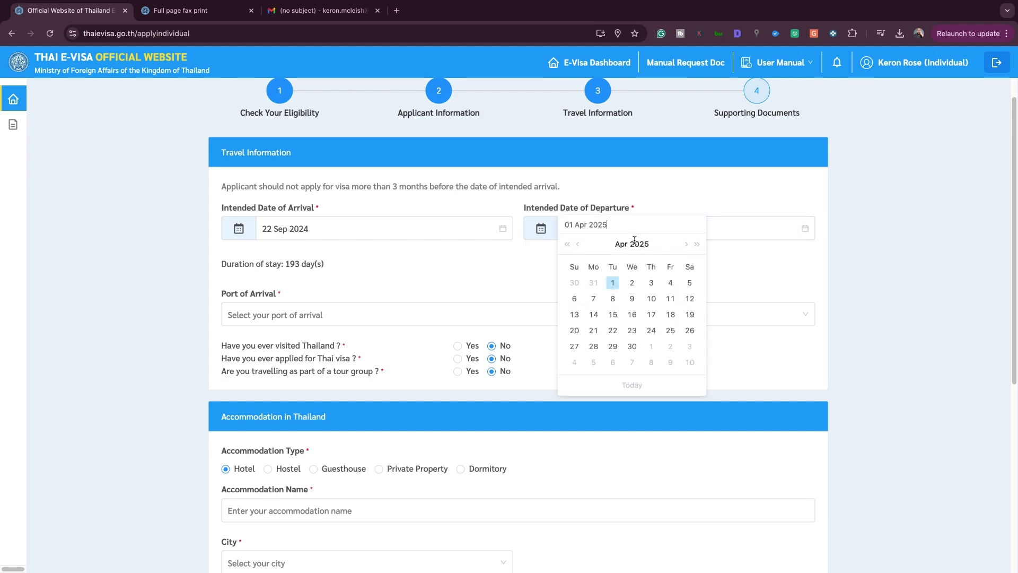
pyautogui.click(579, 244)
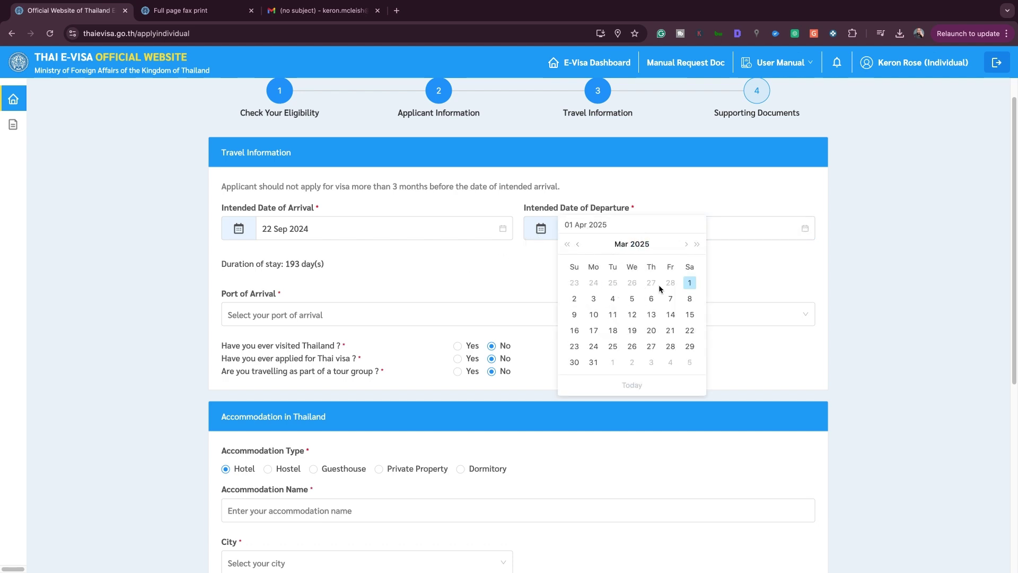
pyautogui.click(690, 282)
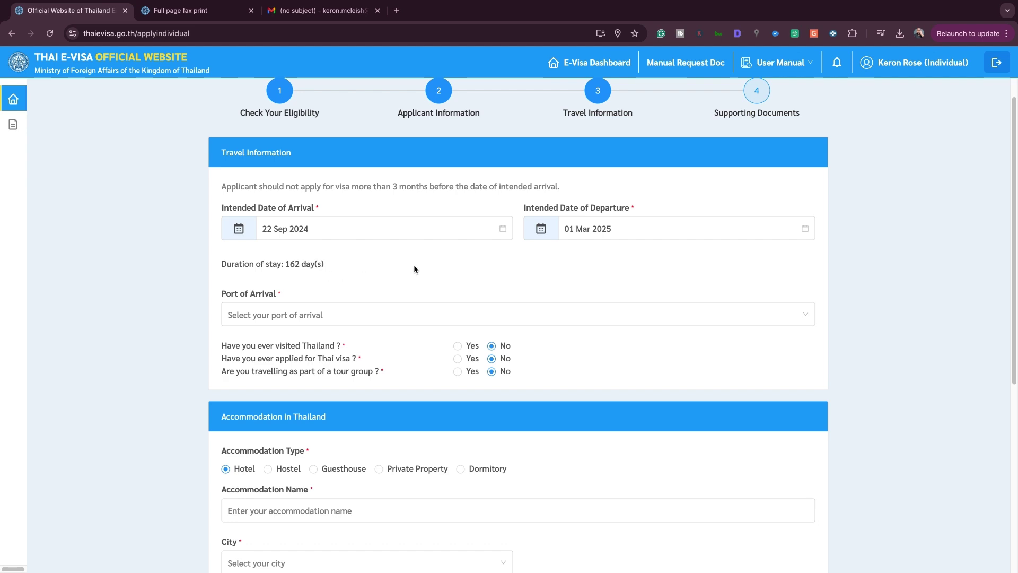
# Set the port of arrival to International Airport and the type of flight to Schedule (Commercial)
pyautogui.click(316, 320)
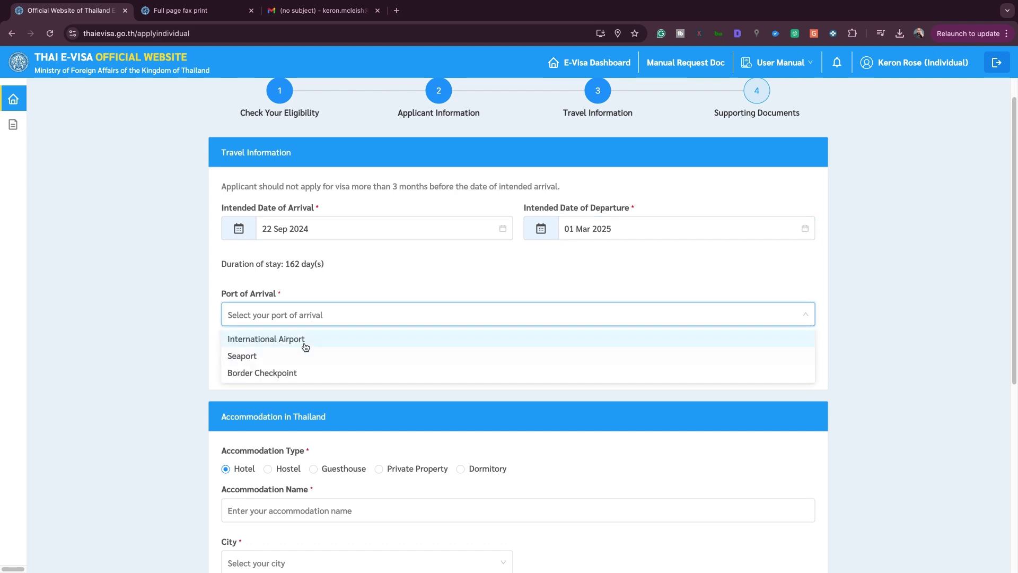
pyautogui.click(306, 341)
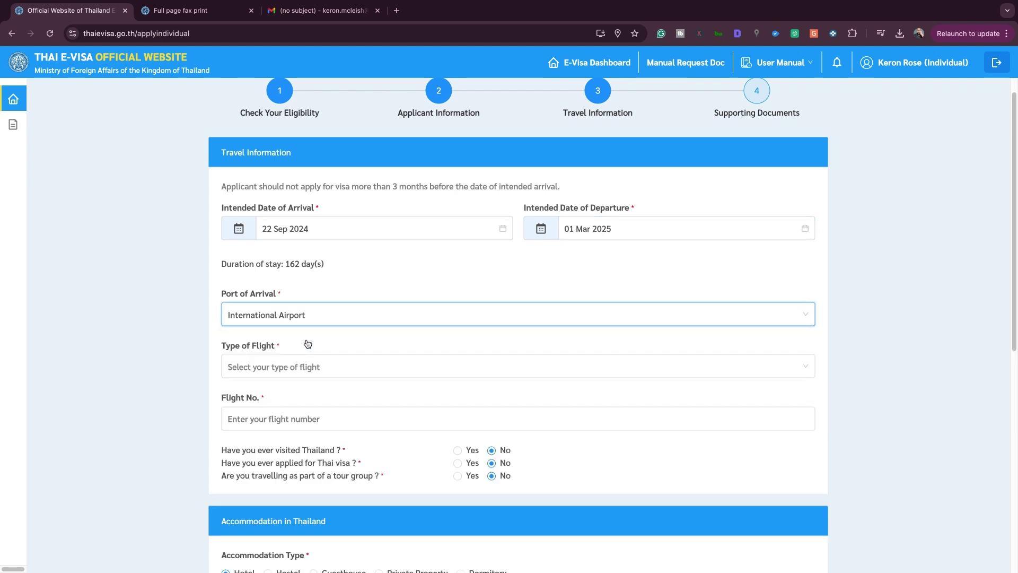
pyautogui.click(303, 371)
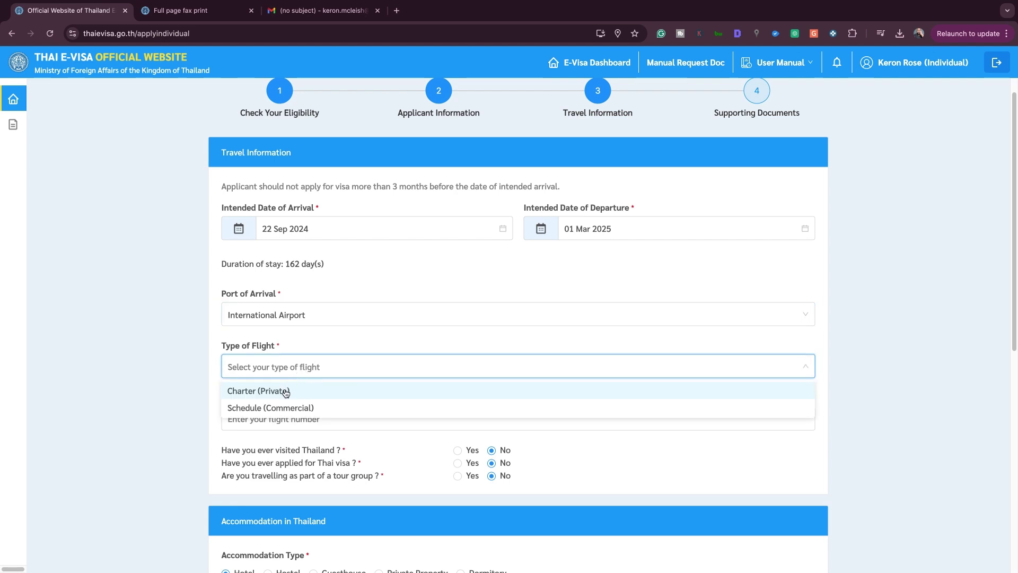
pyautogui.click(286, 407)
pyautogui.click(286, 418)
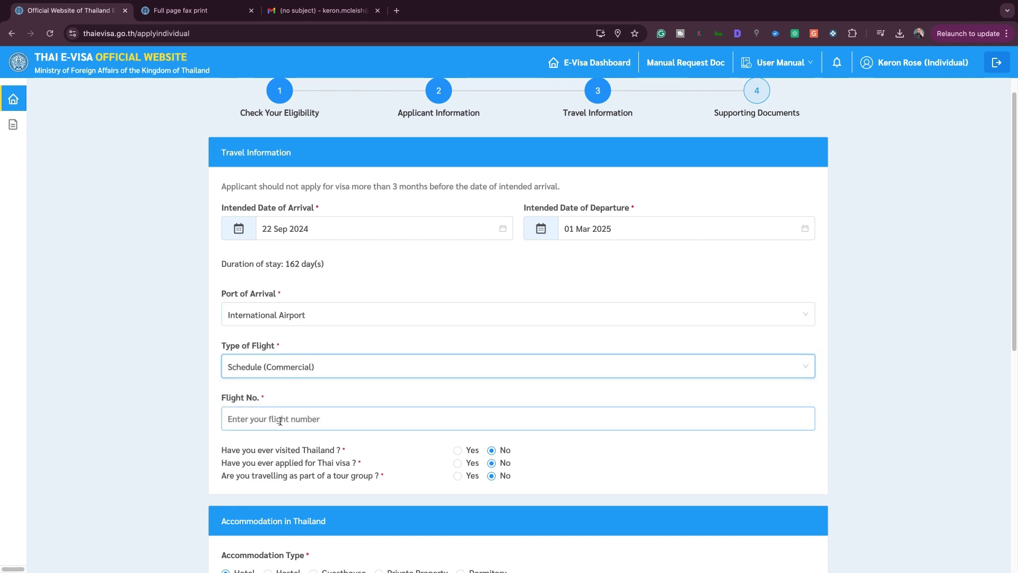
pyautogui.scroll(-1, 287, 403)
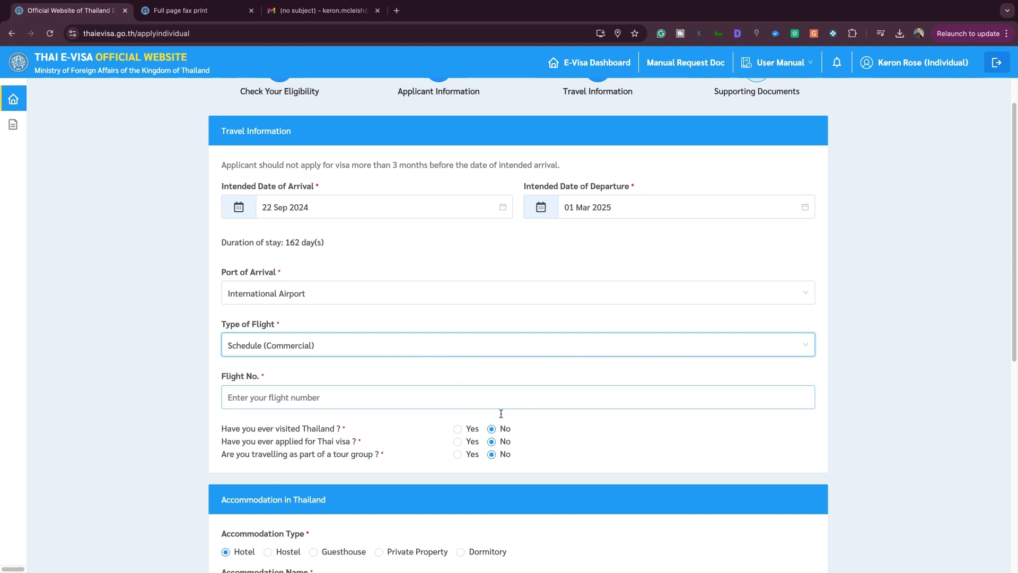
# Enter QR5928 as the flight number in the Travel Information section
pyautogui.press('Tab')
pyautogui.write('QR5928')
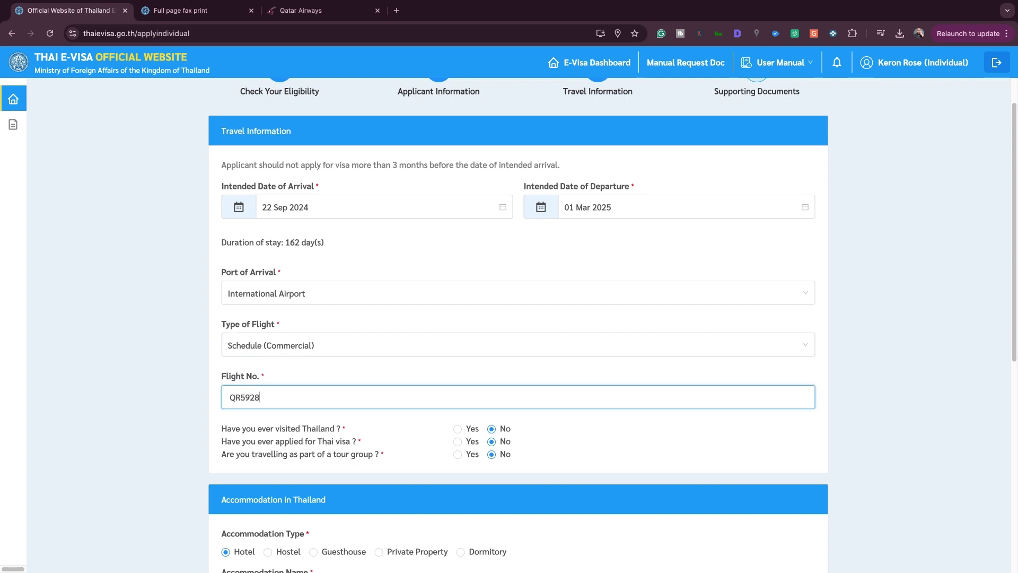
pyautogui.press('super+Tab')
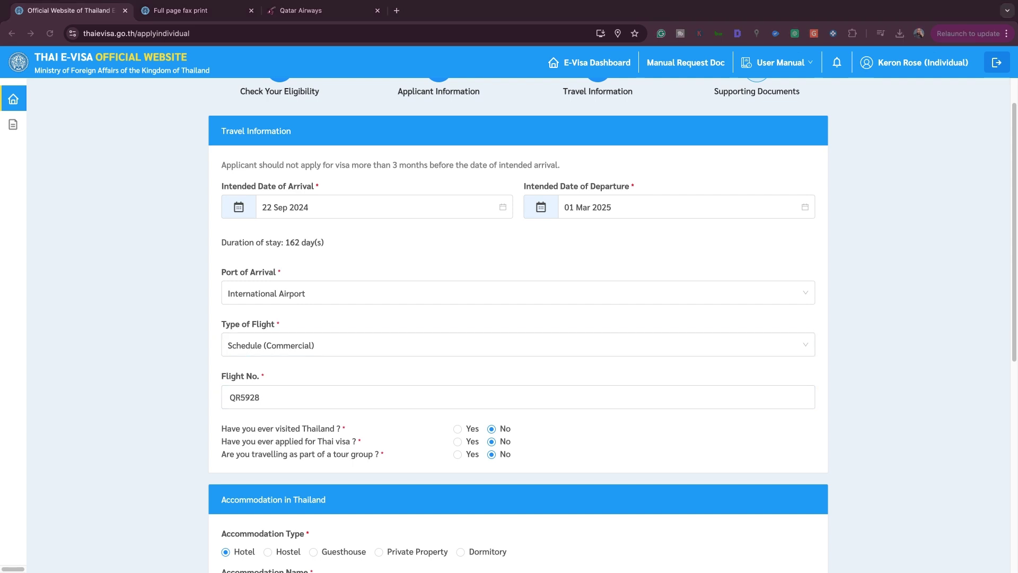
# Review the remaining travel questions and the Accommodation in Thailand fields for type, name and city
pyautogui.scroll(-2, 613, 325)
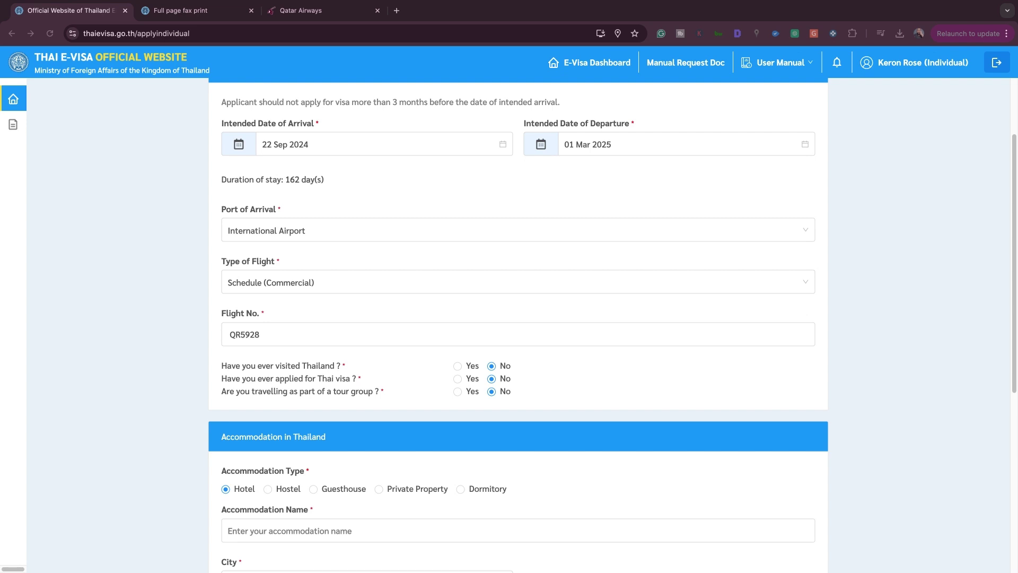
pyautogui.scroll(-1, 612, 325)
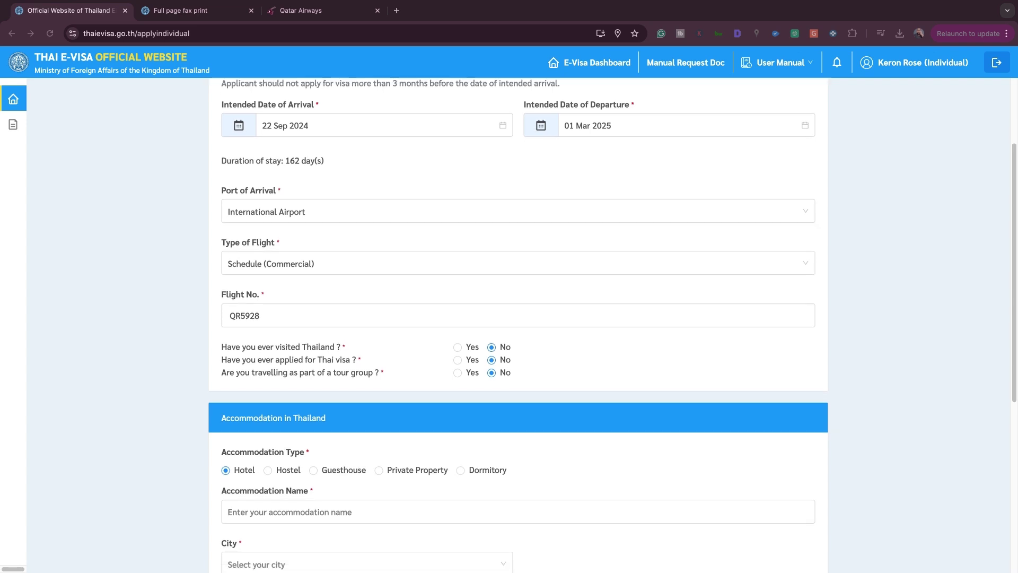
pyautogui.scroll(-1, 612, 325)
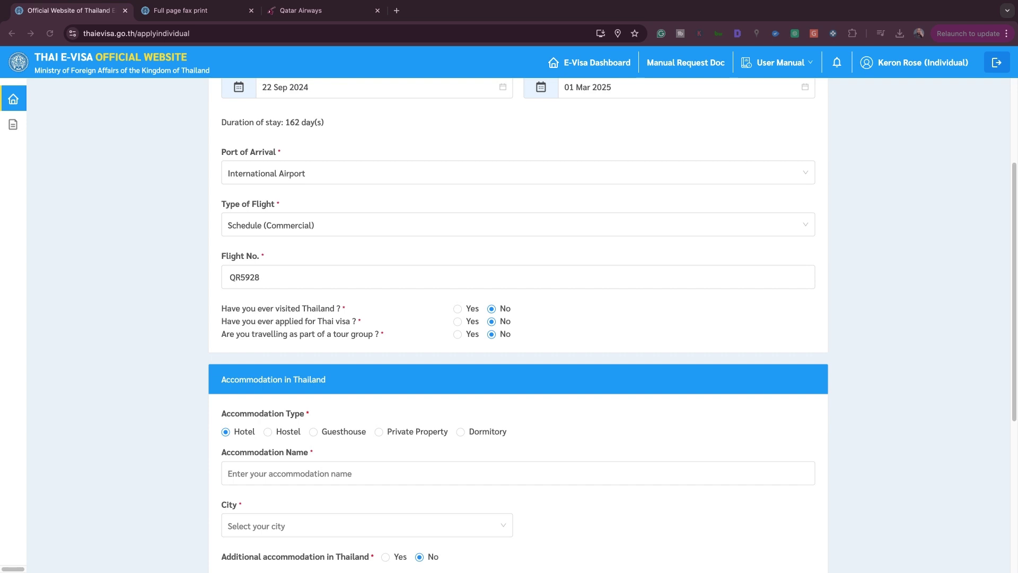
pyautogui.scroll(-4, 613, 325)
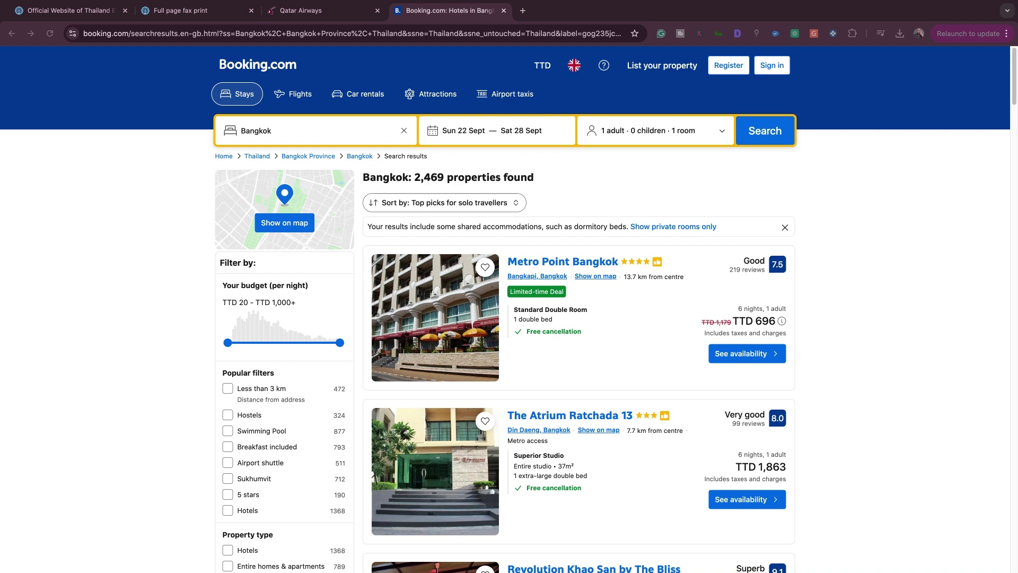
# Browse the Booking.com results for Bangkok stays from 22 to 28 Sept and open the Bangkok 68 listing
pyautogui.scroll(-1, 505, 310)
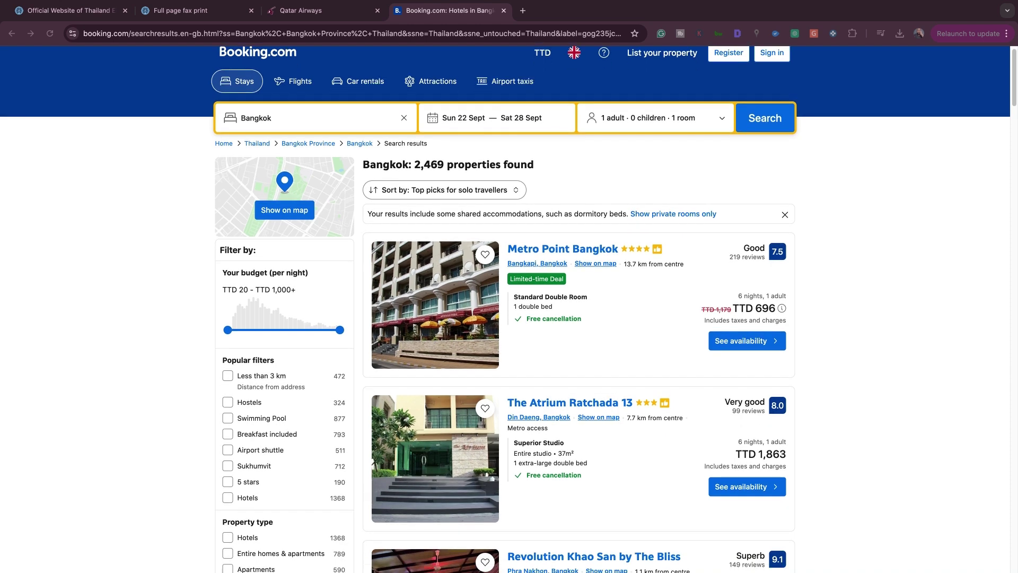
pyautogui.scroll(-1, 505, 309)
pyautogui.scroll(-7, 505, 309)
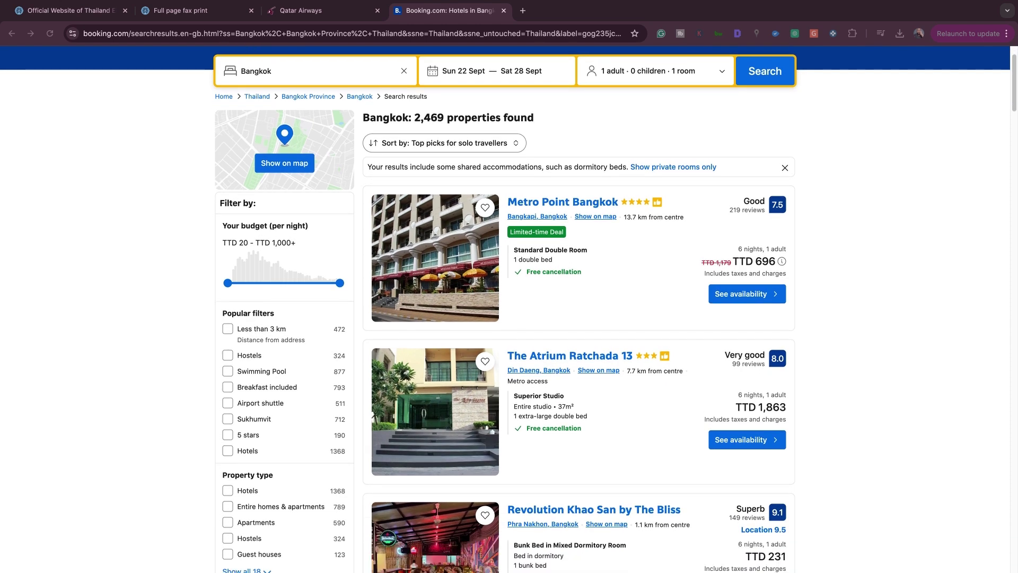
pyautogui.scroll(-3, 505, 310)
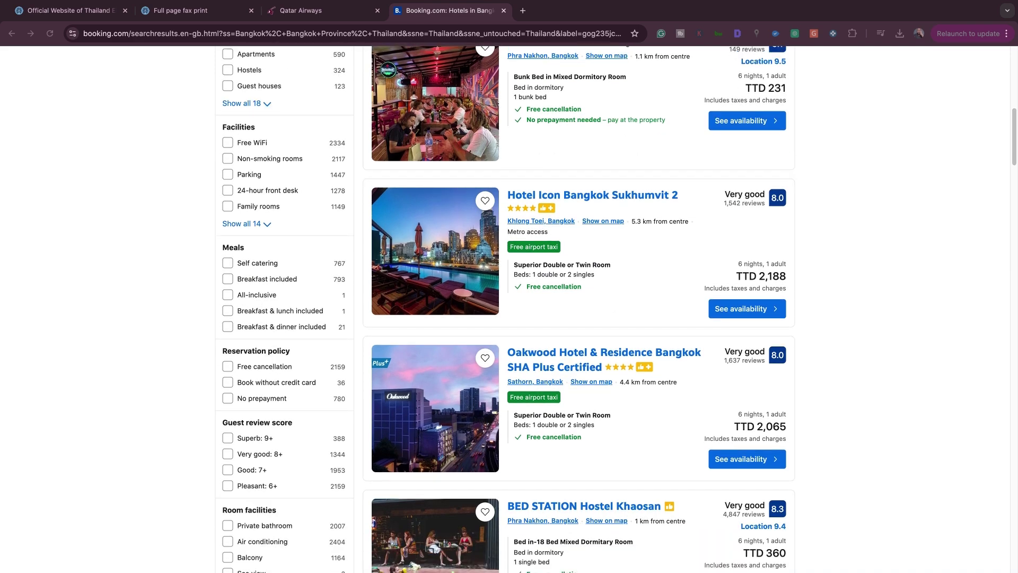
pyautogui.scroll(-4, 505, 309)
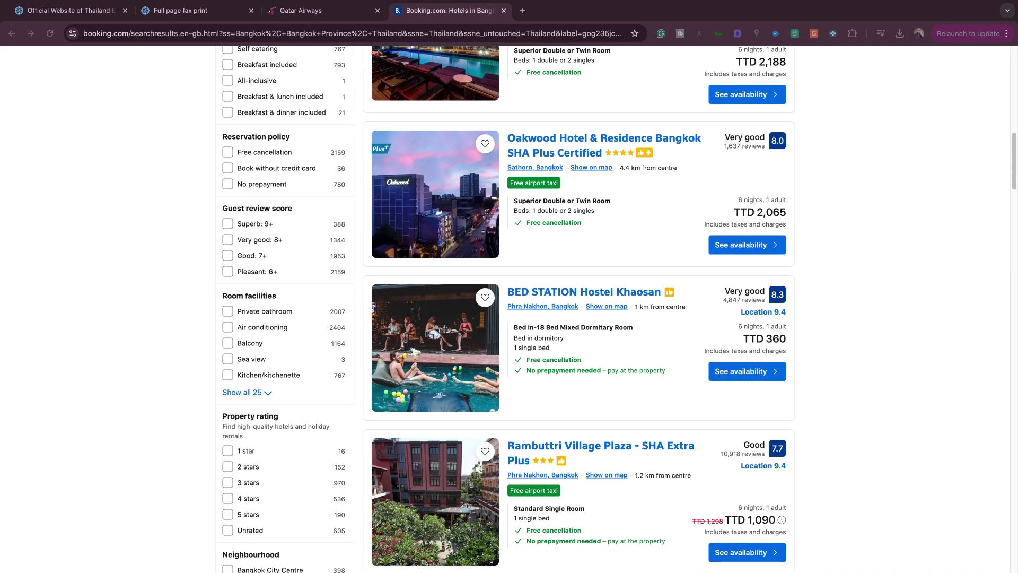
pyautogui.scroll(-5, 505, 309)
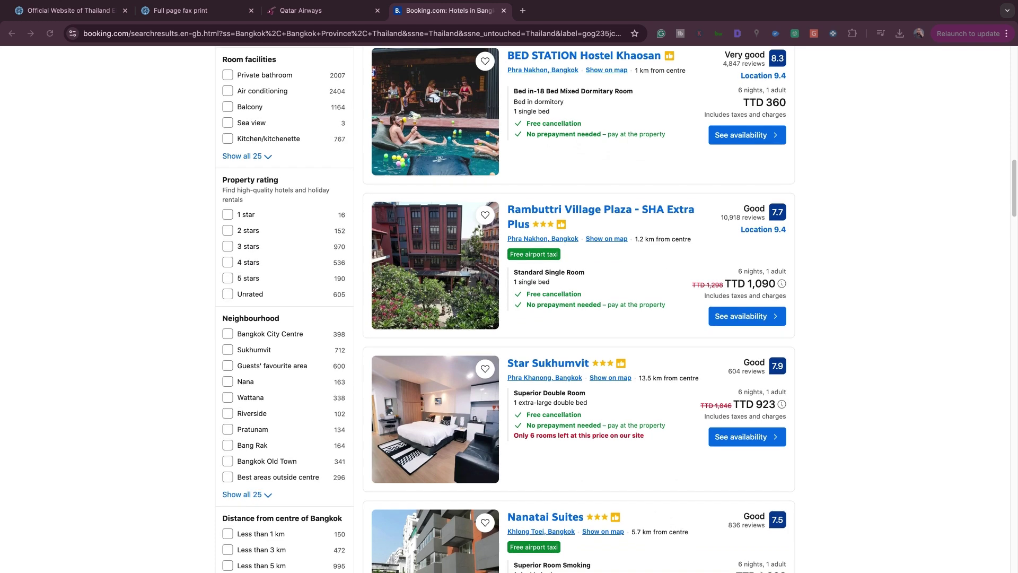
pyautogui.scroll(-1, 505, 309)
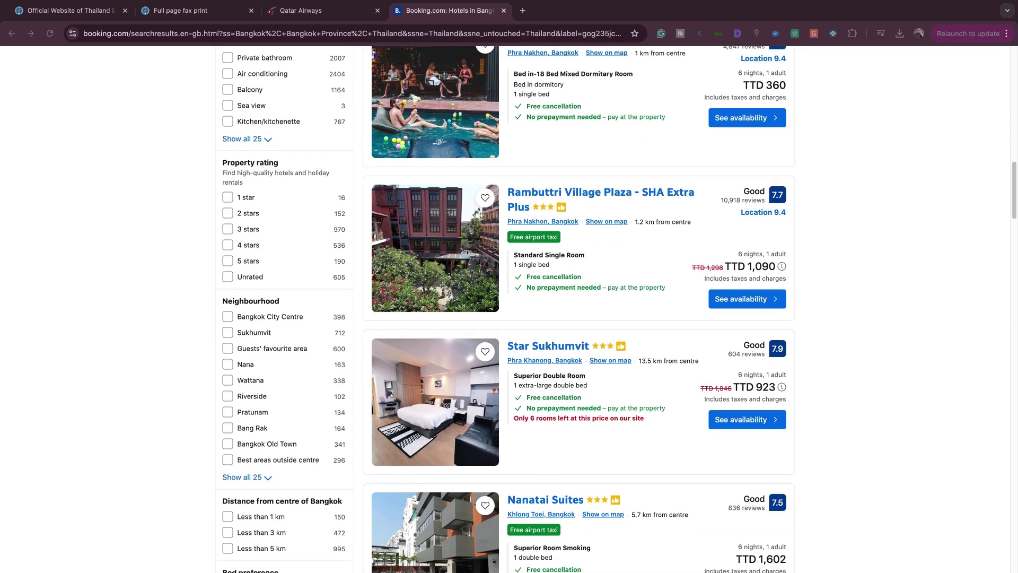
pyautogui.scroll(-5, 505, 310)
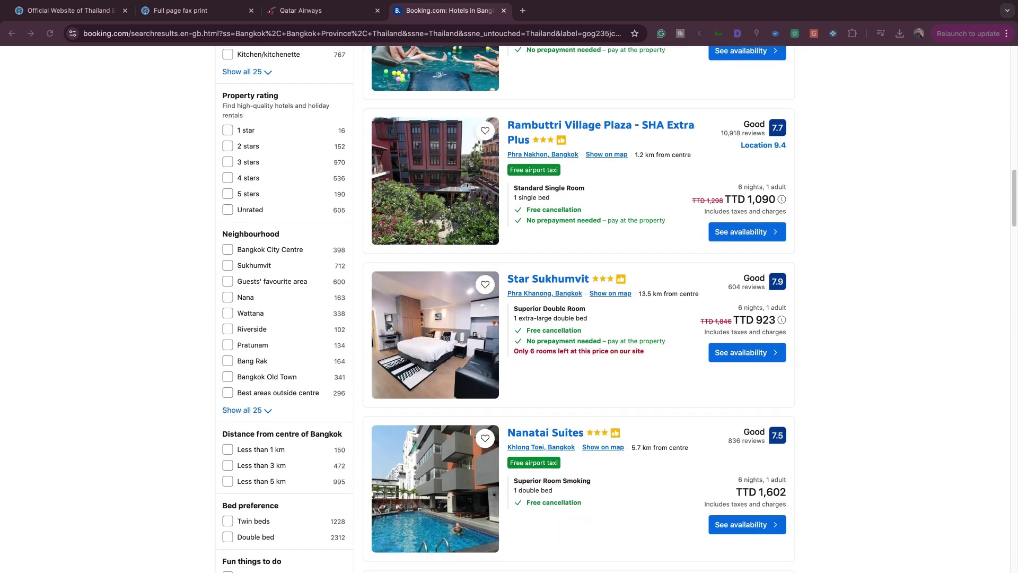
pyautogui.scroll(-2, 505, 309)
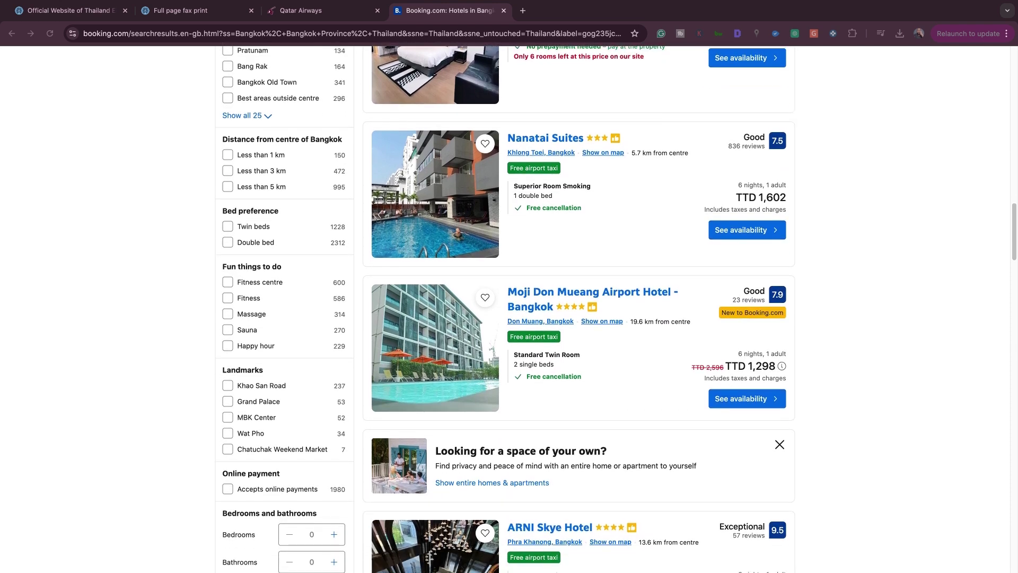
pyautogui.scroll(-1, 505, 310)
pyautogui.scroll(-5, 505, 310)
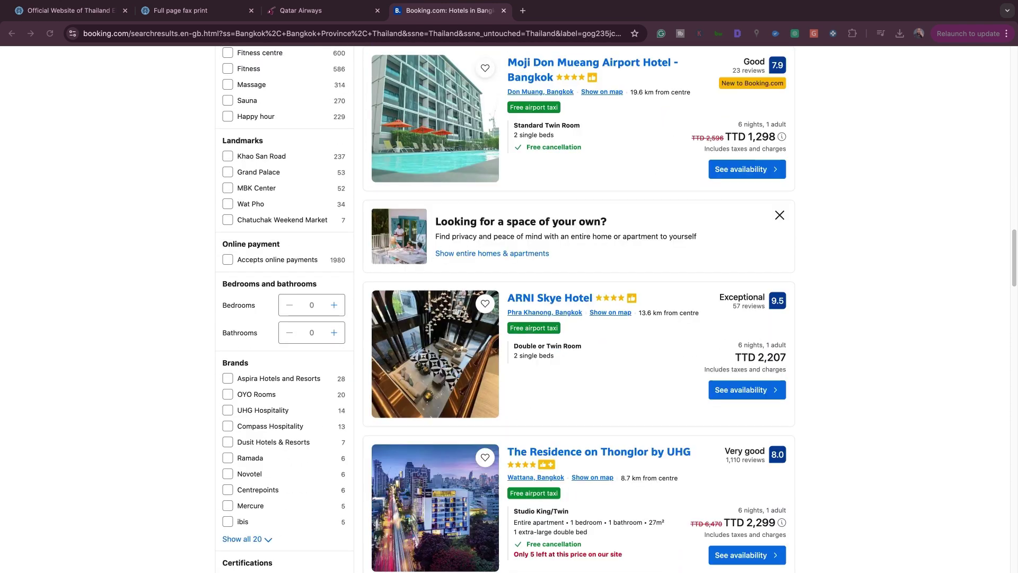
pyautogui.scroll(-1, 505, 309)
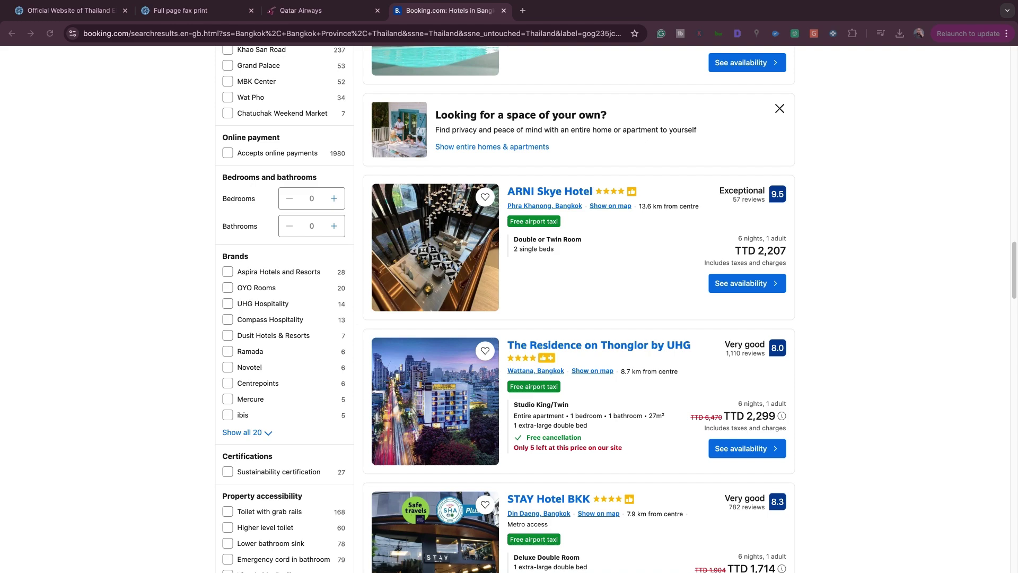
pyautogui.scroll(-5, 505, 309)
pyautogui.scroll(-3, 579, 308)
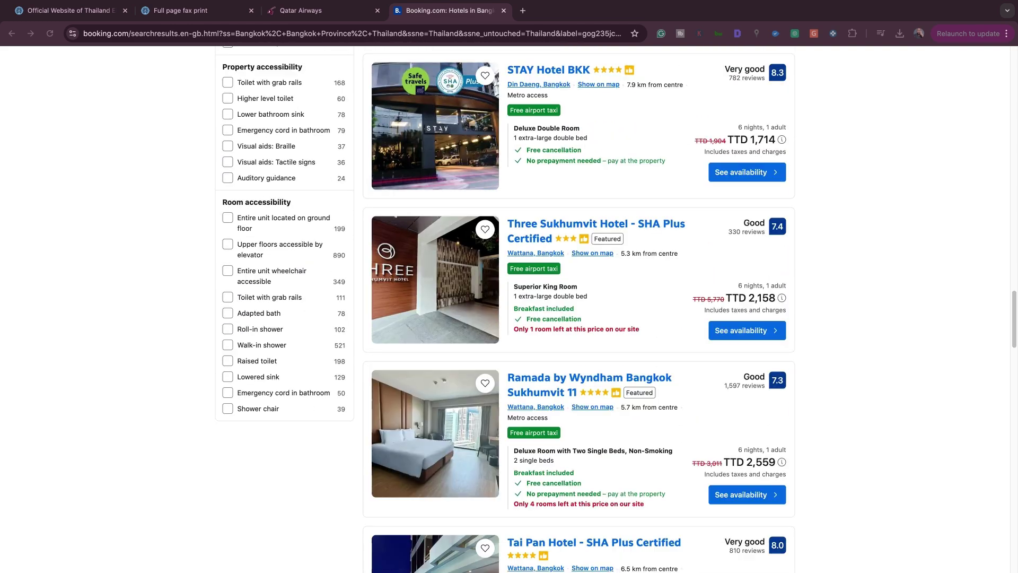
pyautogui.scroll(-4, 578, 308)
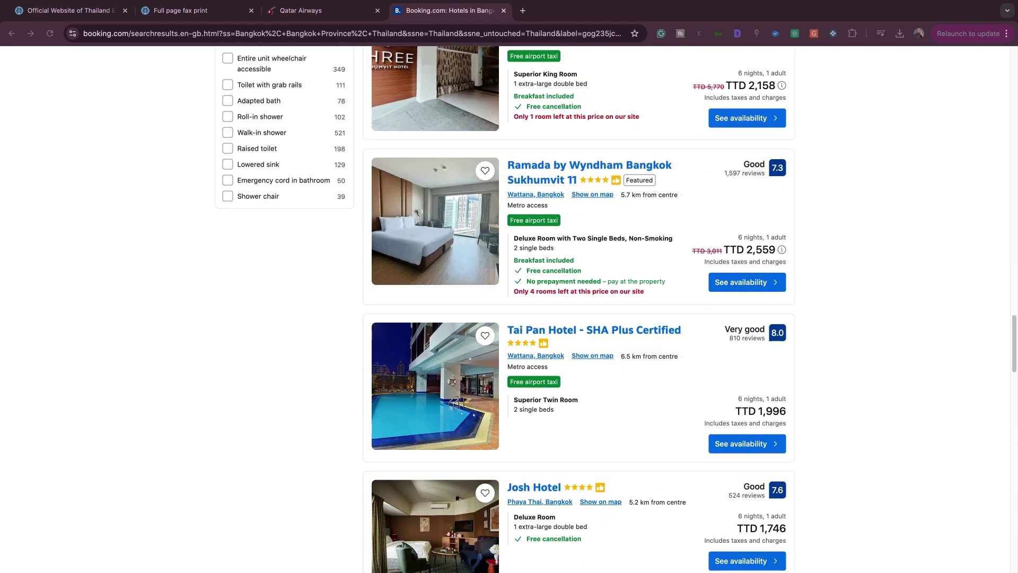
pyautogui.scroll(6, 579, 308)
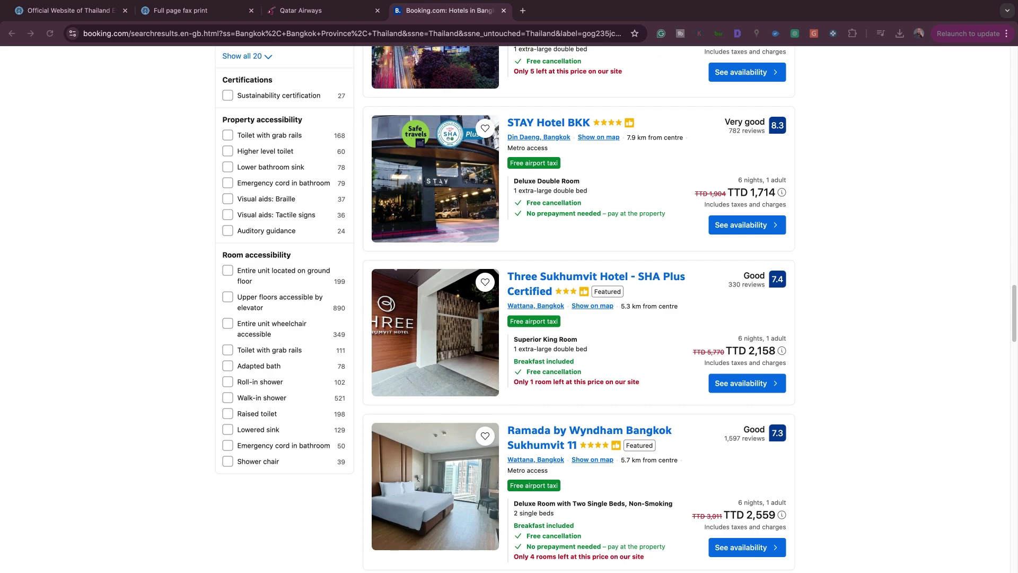
pyautogui.scroll(-8, 578, 308)
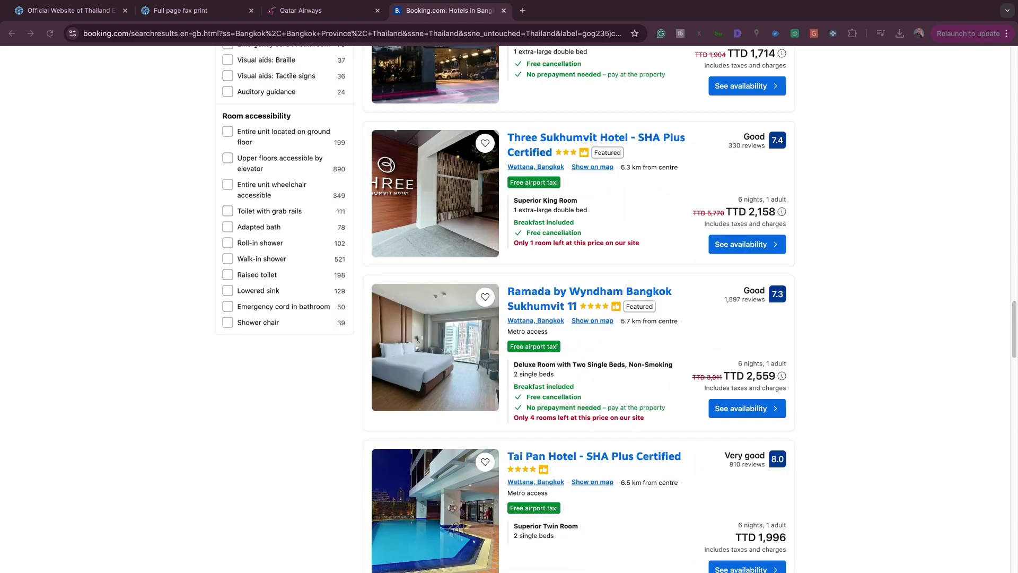
pyautogui.scroll(-7, 578, 307)
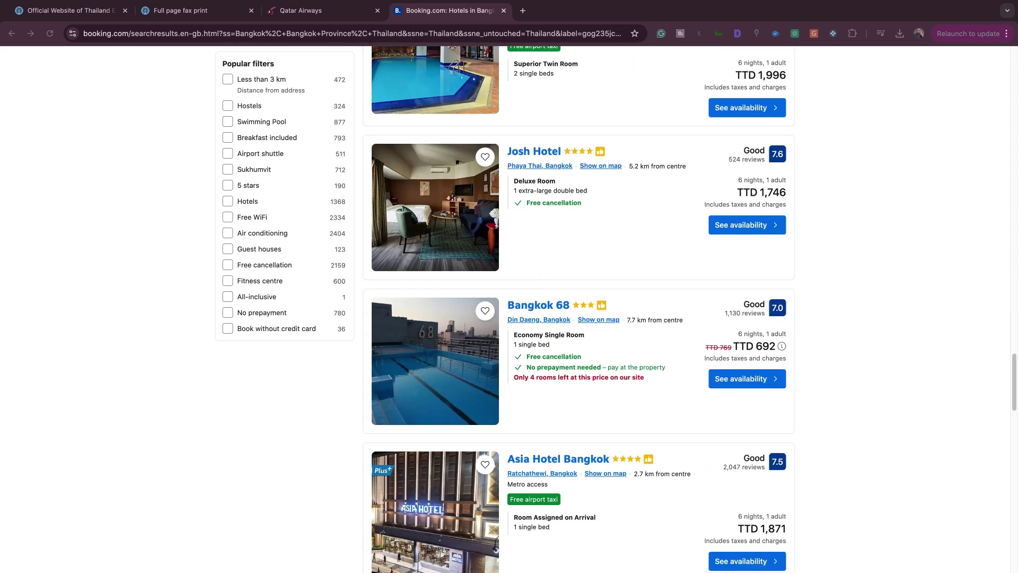
pyautogui.scroll(-2, 578, 308)
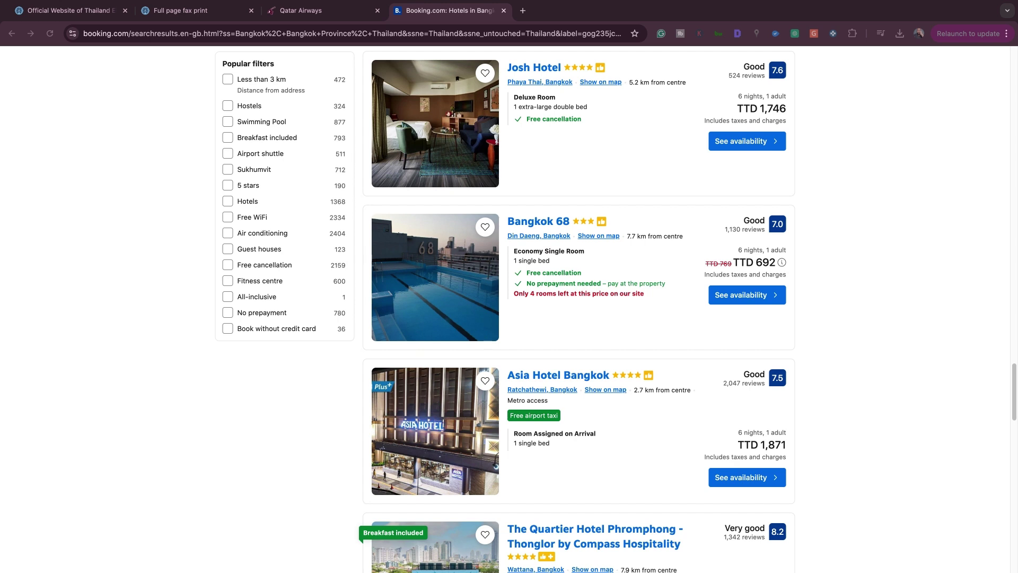
pyautogui.click(540, 225)
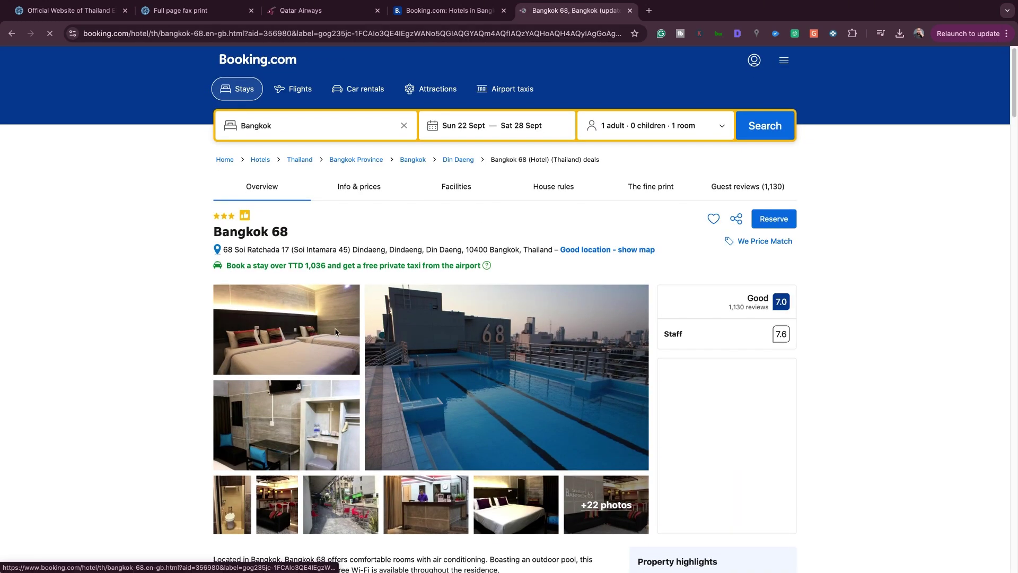
# Look through the Bangkok 68 gallery photos of the pool, rooms, bar and exterior, and return to the hotel overview
pyautogui.click(330, 332)
pyautogui.click(330, 332)
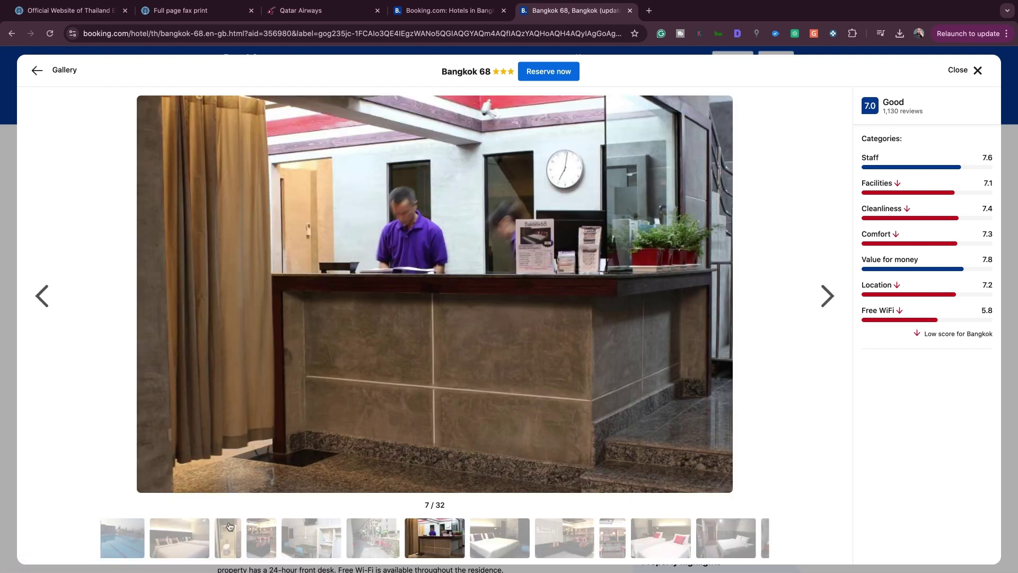
pyautogui.click(136, 539)
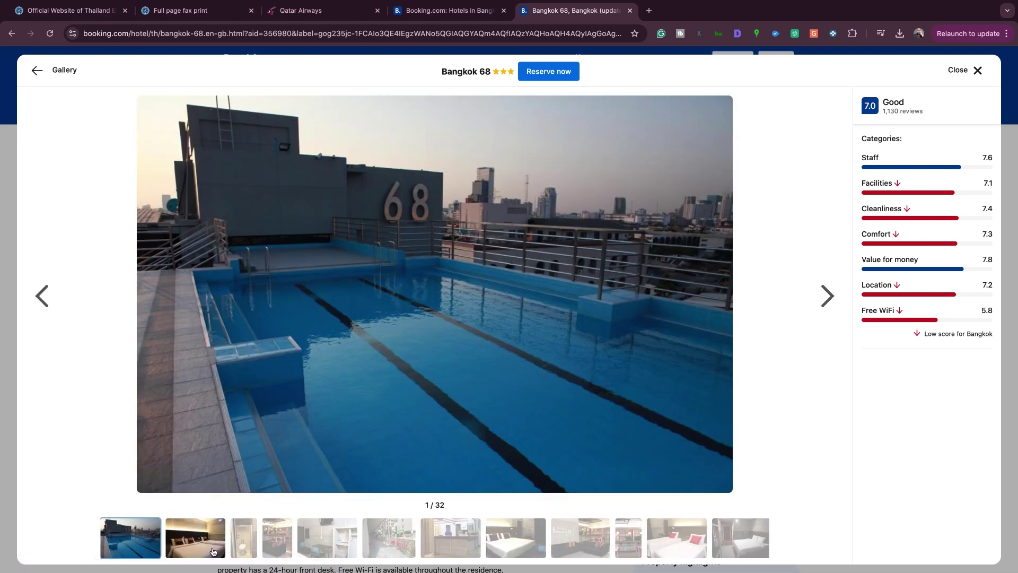
pyautogui.click(213, 552)
pyautogui.click(243, 545)
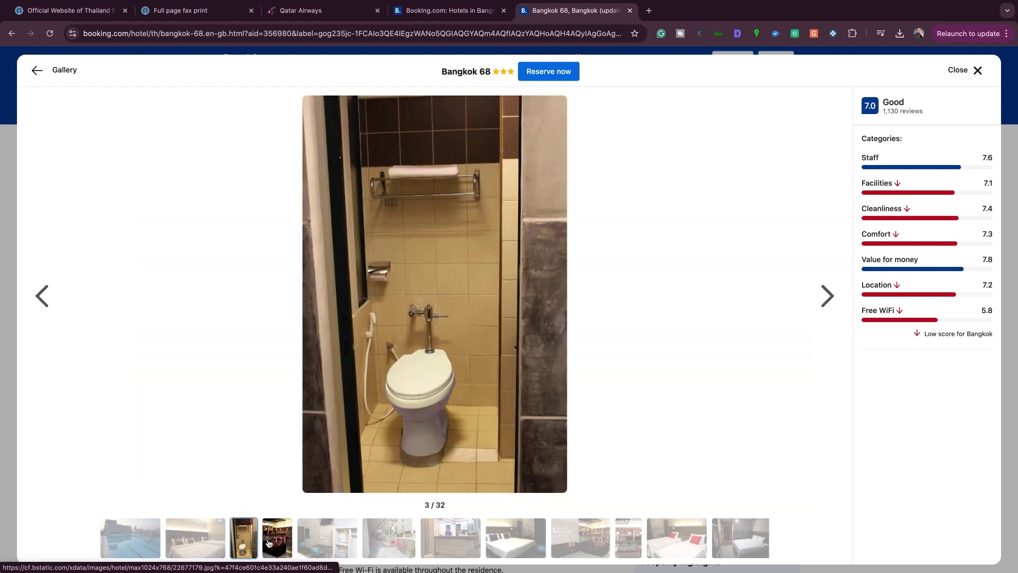
pyautogui.click(272, 542)
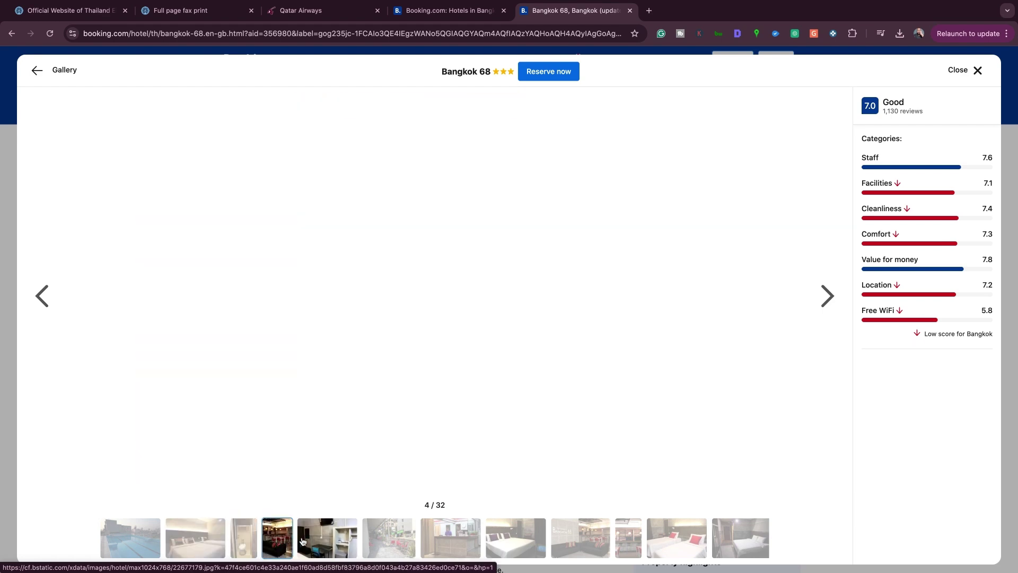
pyautogui.click(327, 542)
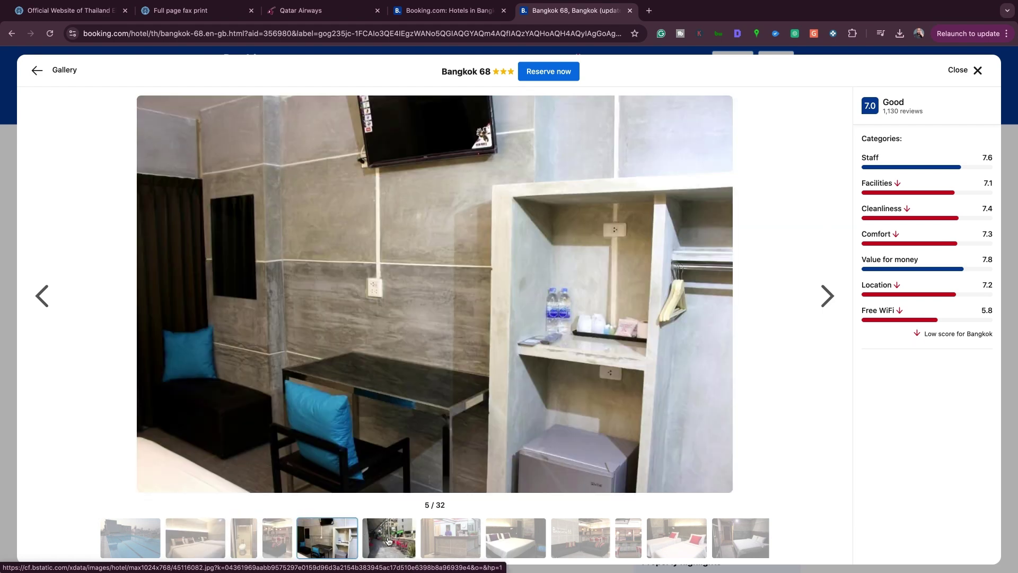
pyautogui.click(388, 542)
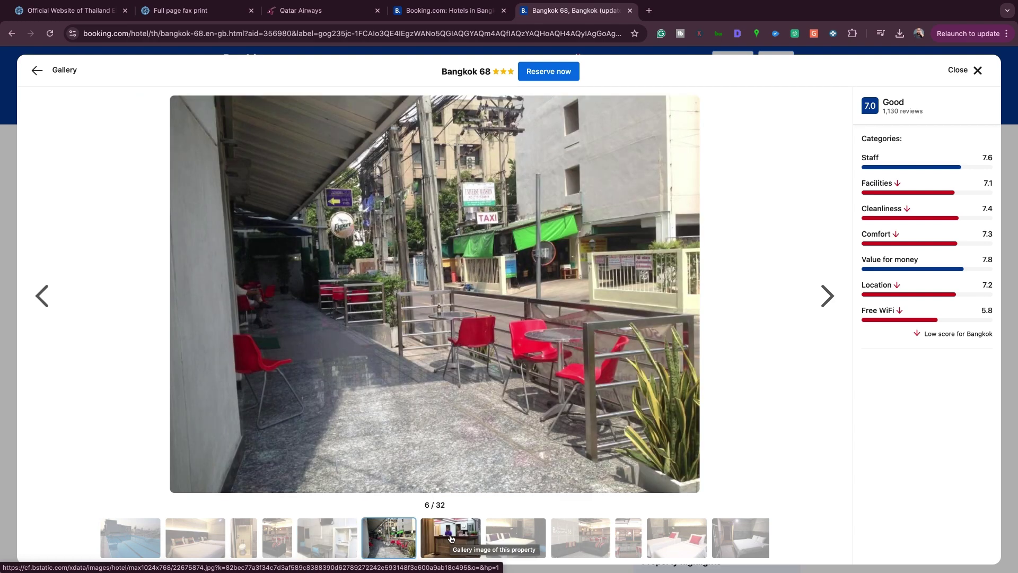
pyautogui.click(450, 538)
pyautogui.click(489, 537)
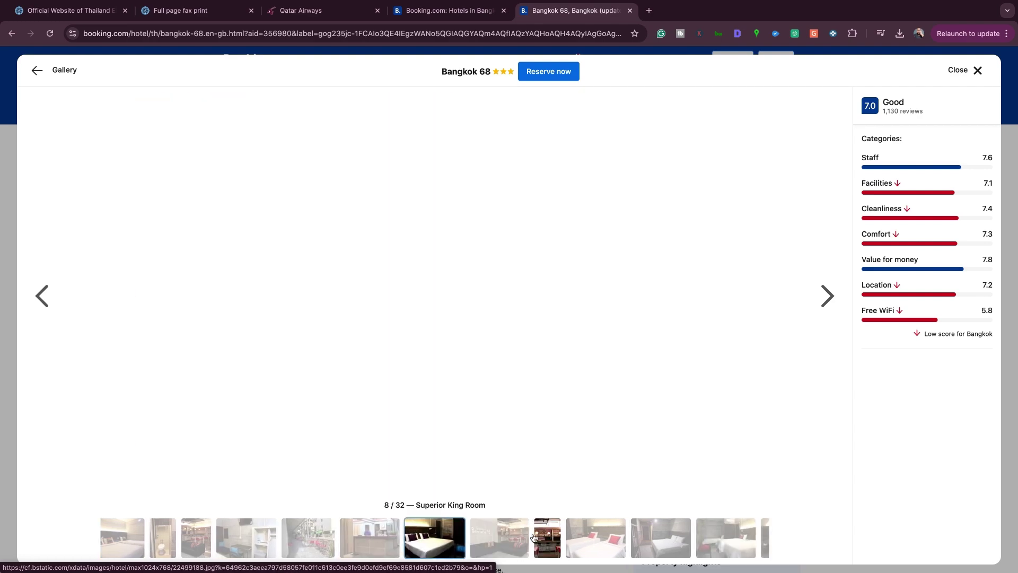
pyautogui.click(526, 539)
pyautogui.click(483, 540)
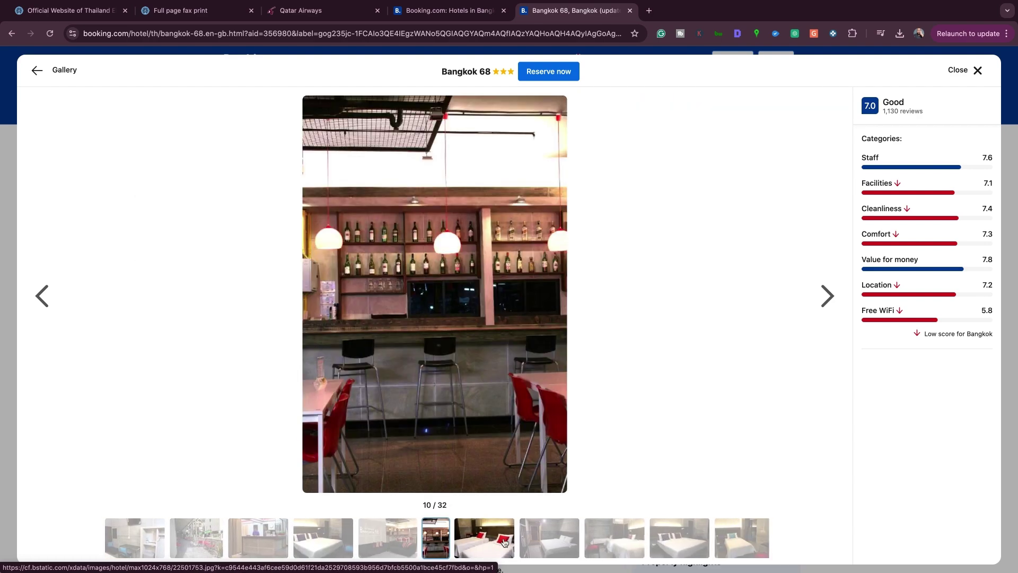
pyautogui.click(505, 541)
pyautogui.click(523, 540)
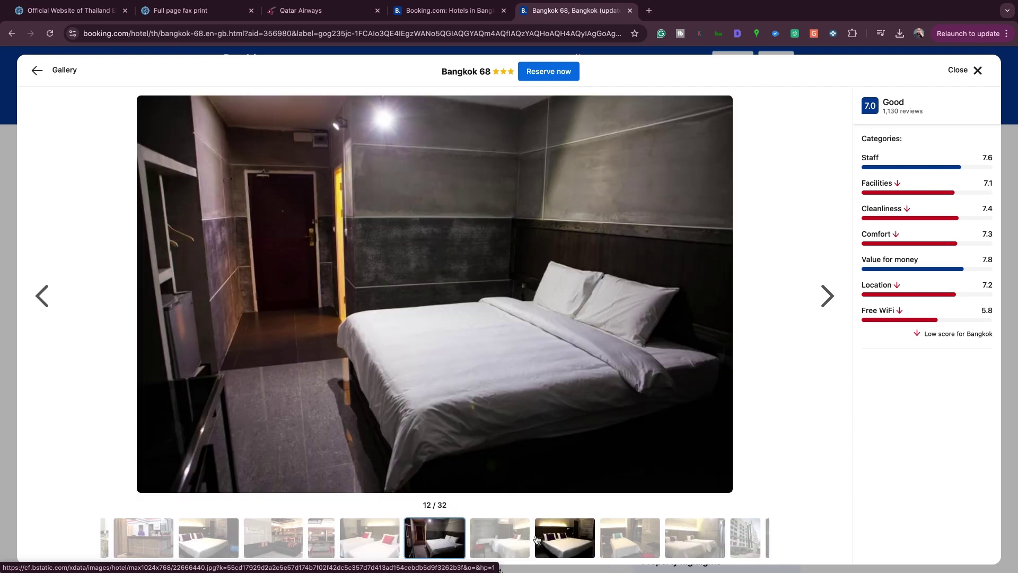
pyautogui.click(498, 539)
pyautogui.click(496, 537)
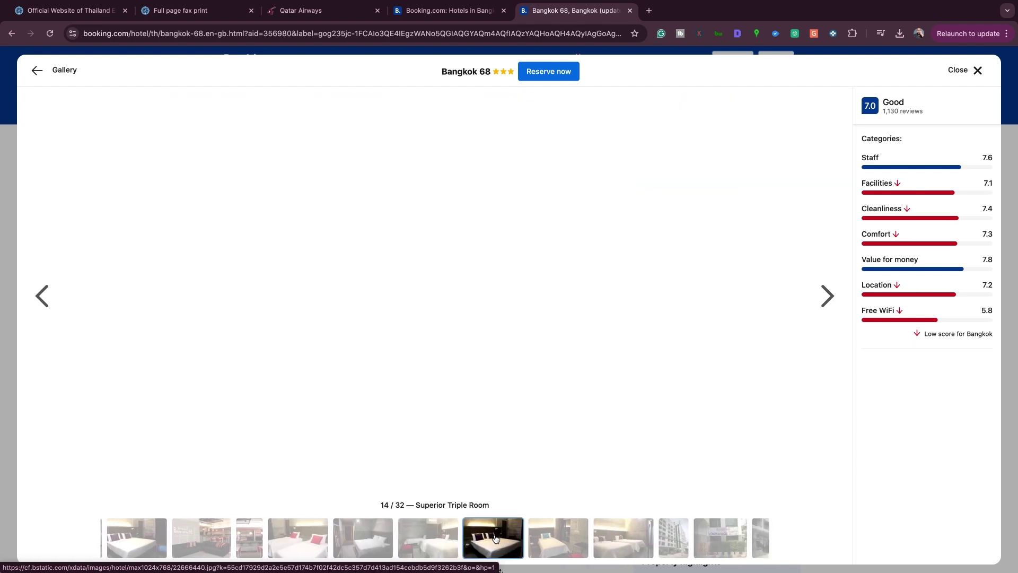
pyautogui.click(527, 536)
pyautogui.click(542, 536)
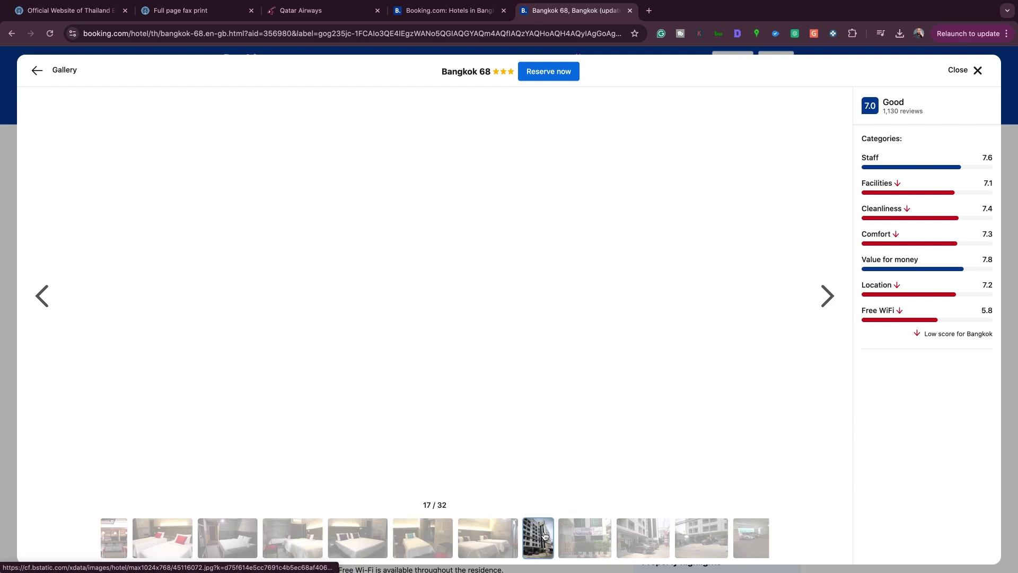
pyautogui.click(961, 70)
pyautogui.scroll(-1, 446, 235)
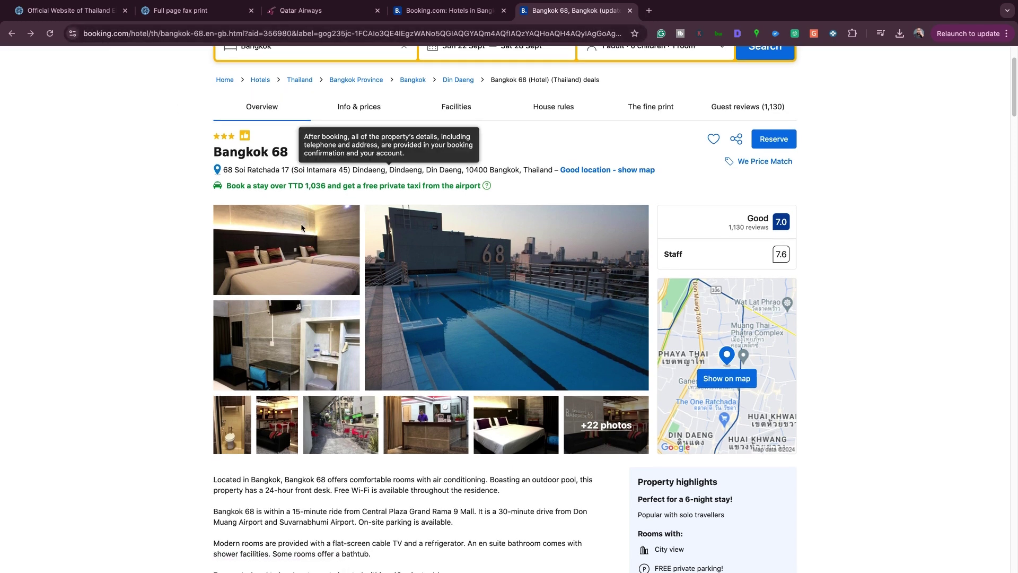
# Return from the Bangkok 68 listing to the Bangkok search results and compare the hotels' prices, ratings and cancellation terms from the beginning
pyautogui.scroll(-2, 301, 228)
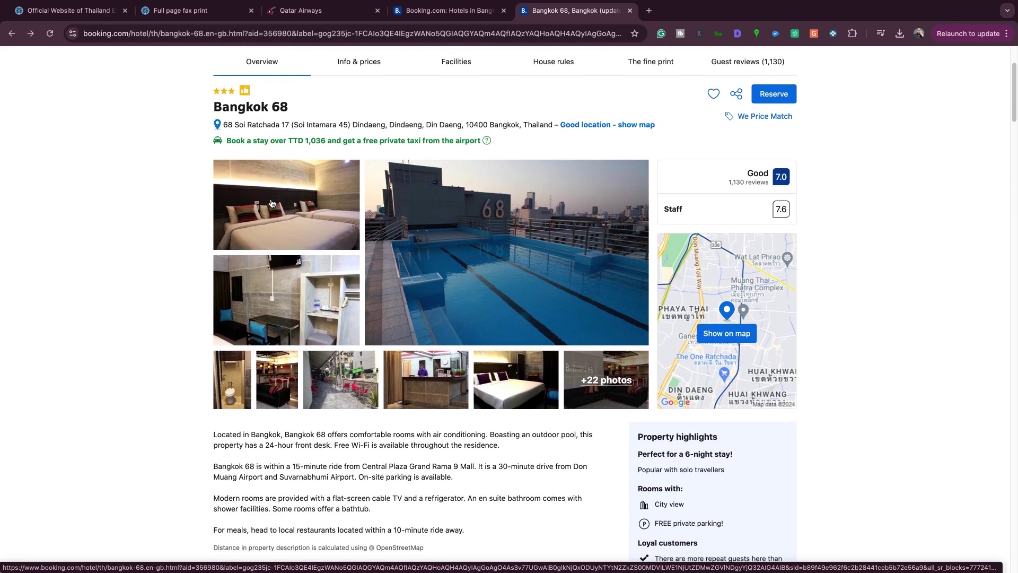
pyautogui.scroll(3, 271, 203)
pyautogui.hotkey('ctrl', 'shift', 'Tab')
pyautogui.scroll(6, 400, 223)
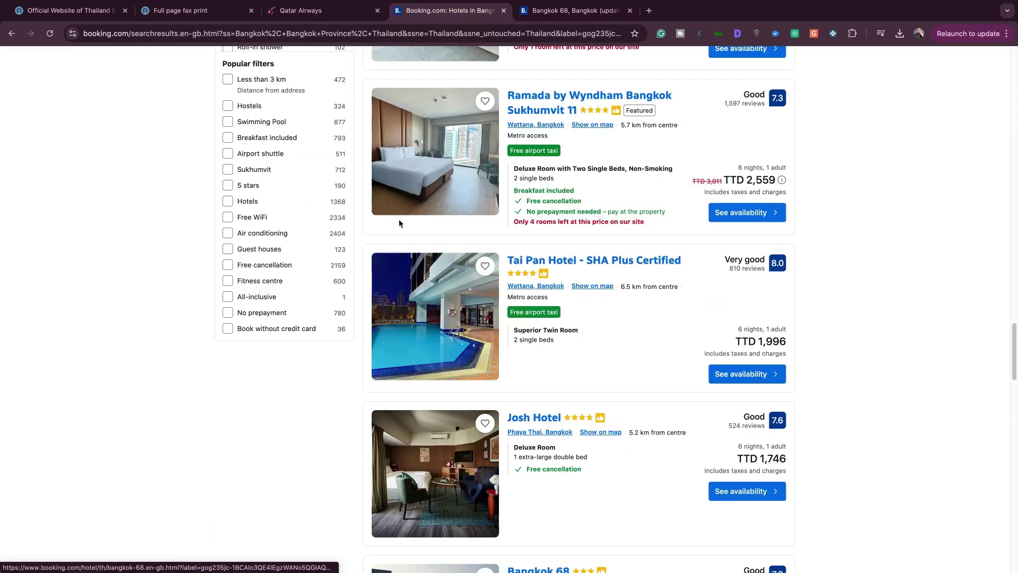
pyautogui.scroll(5, 399, 223)
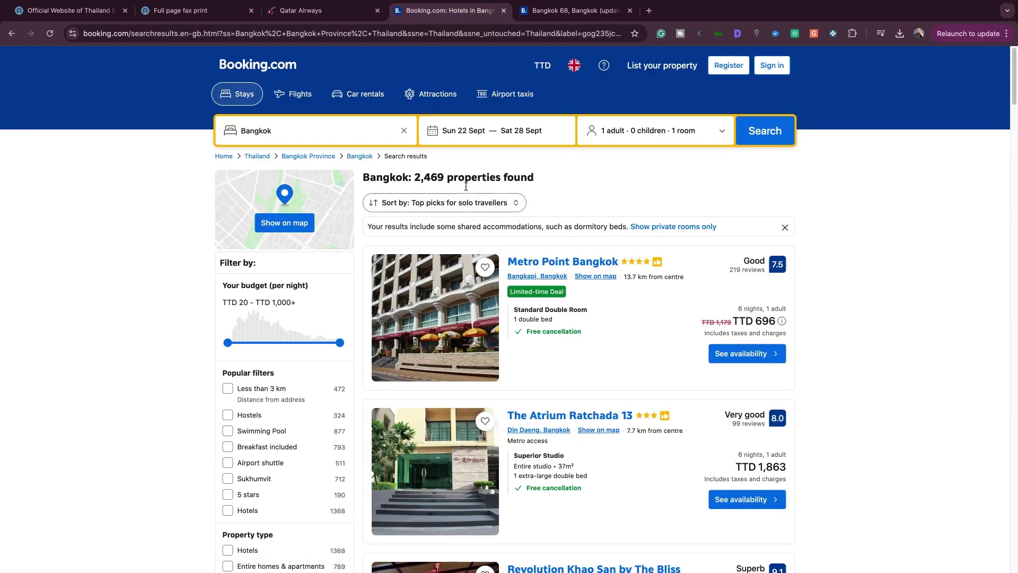
pyautogui.scroll(-2, 466, 186)
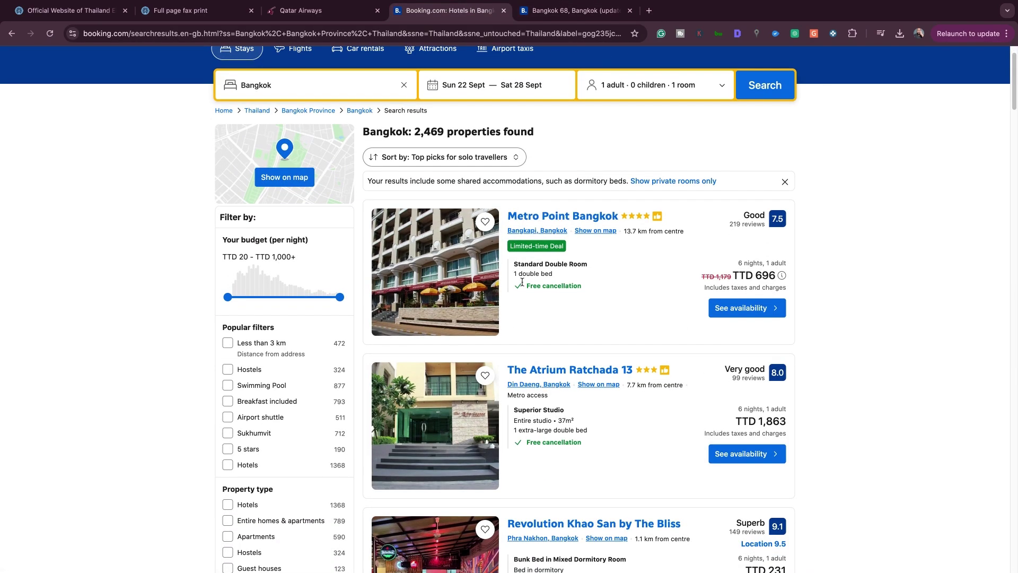
pyautogui.scroll(-1, 557, 280)
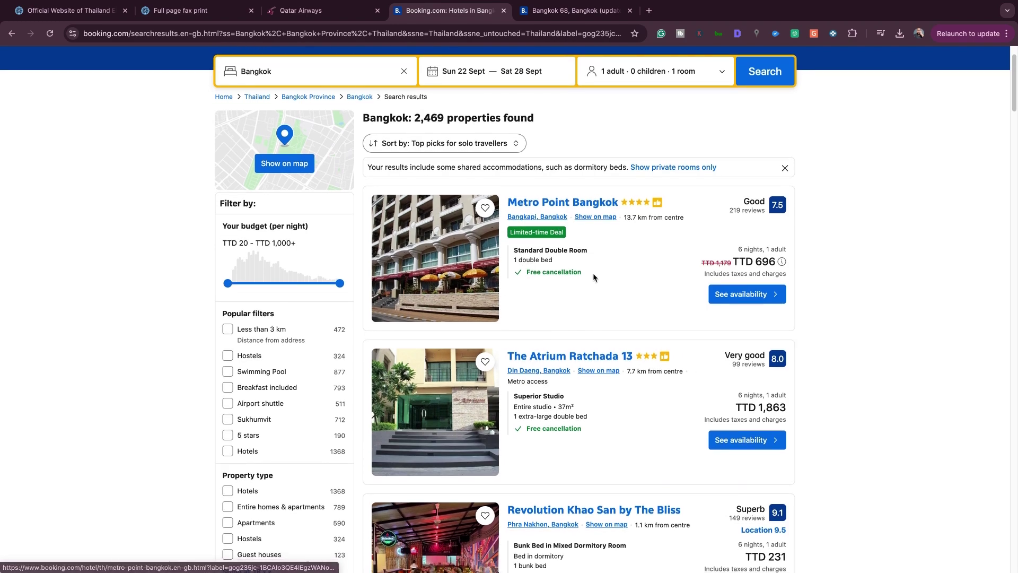
pyautogui.scroll(-6, 594, 278)
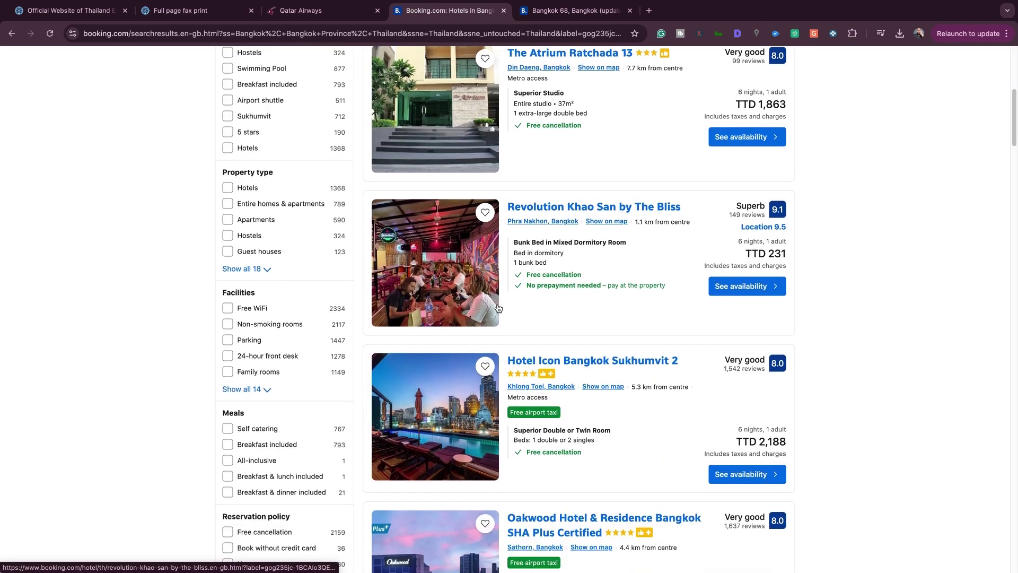
pyautogui.scroll(-7, 498, 308)
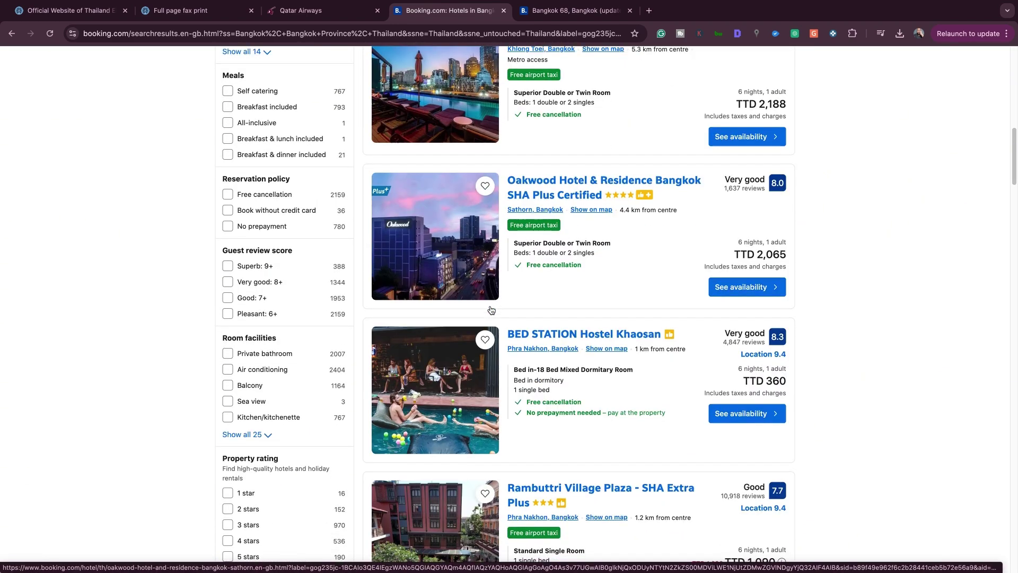
pyautogui.scroll(-3, 491, 311)
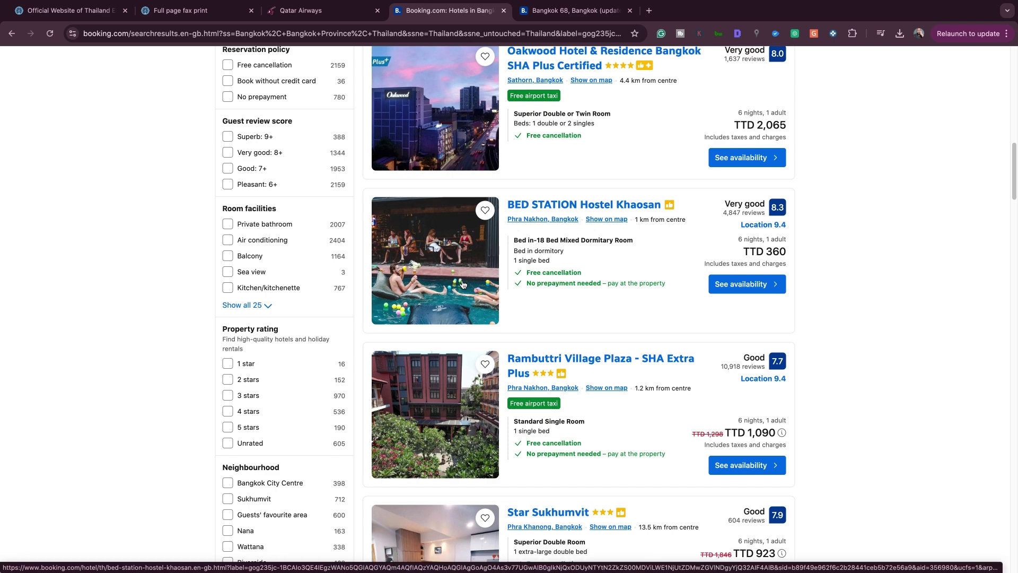
pyautogui.scroll(-3, 557, 328)
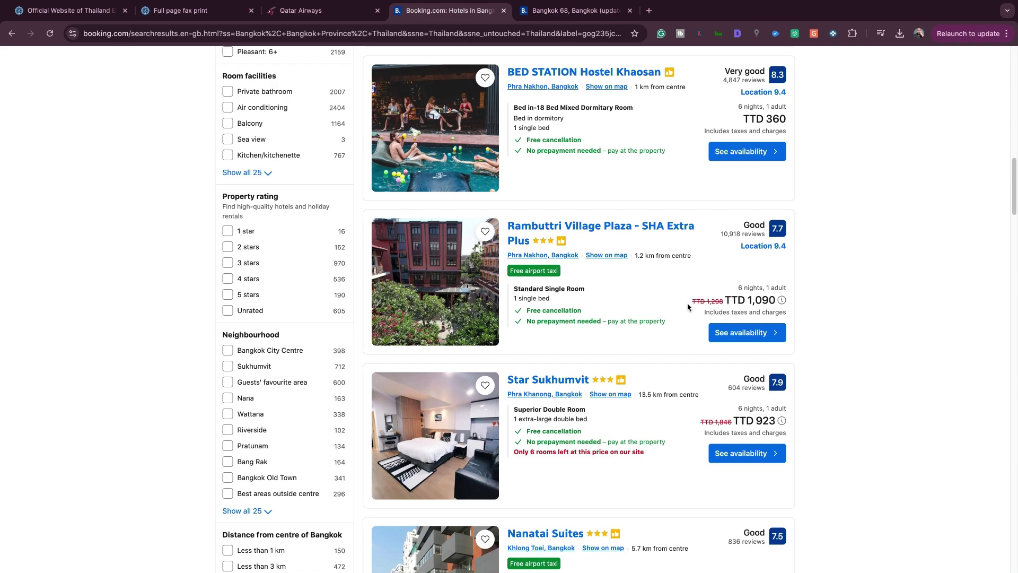
pyautogui.scroll(-3, 689, 292)
pyautogui.scroll(-7, 557, 314)
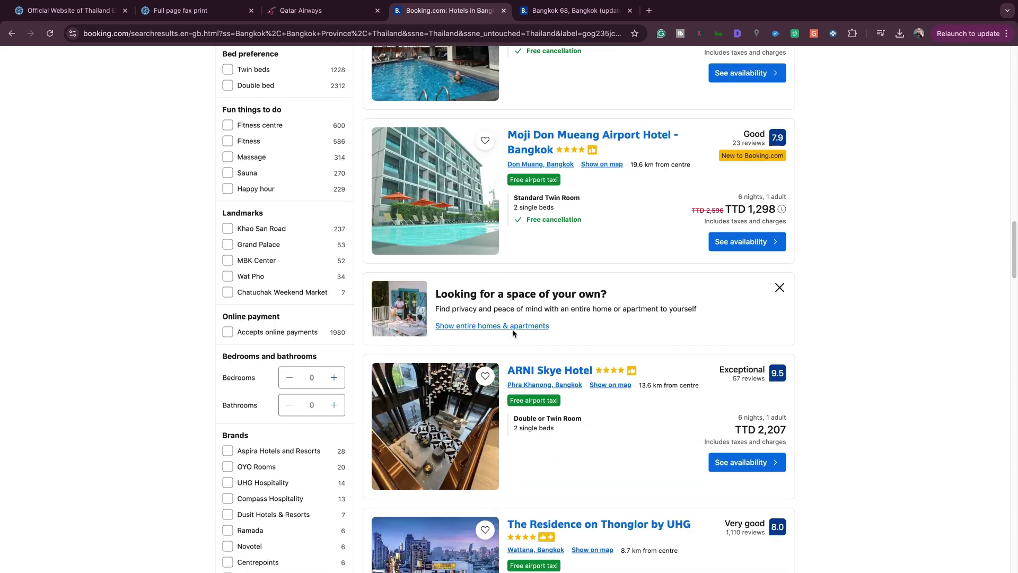
# Compare the further Bangkok hotels through Asia Hotel Bangkok, and go back up the results to Rambuttri Village Plaza
pyautogui.scroll(3, 525, 332)
pyautogui.scroll(-1, 514, 333)
pyautogui.scroll(3, 513, 333)
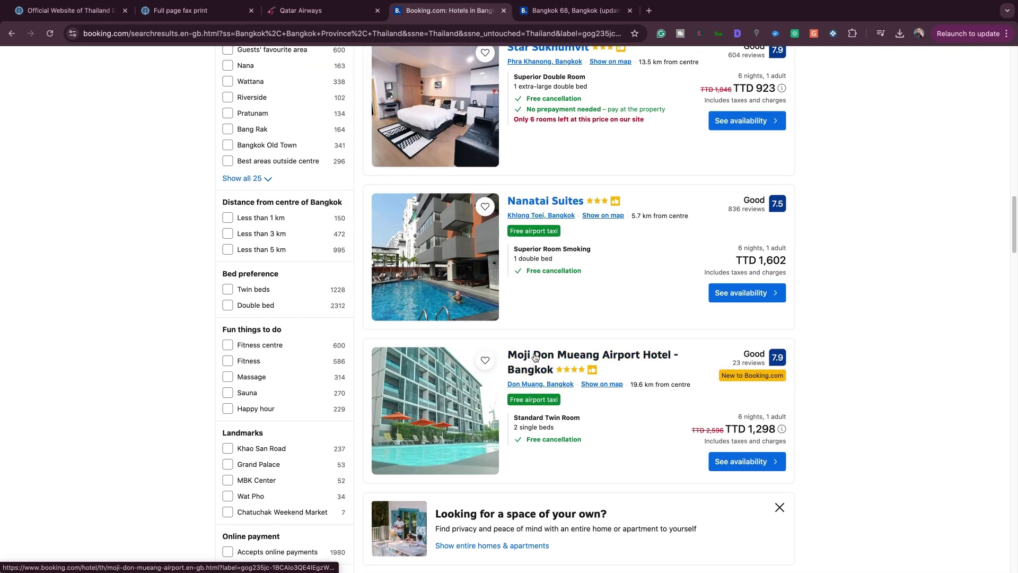
pyautogui.scroll(-9, 528, 358)
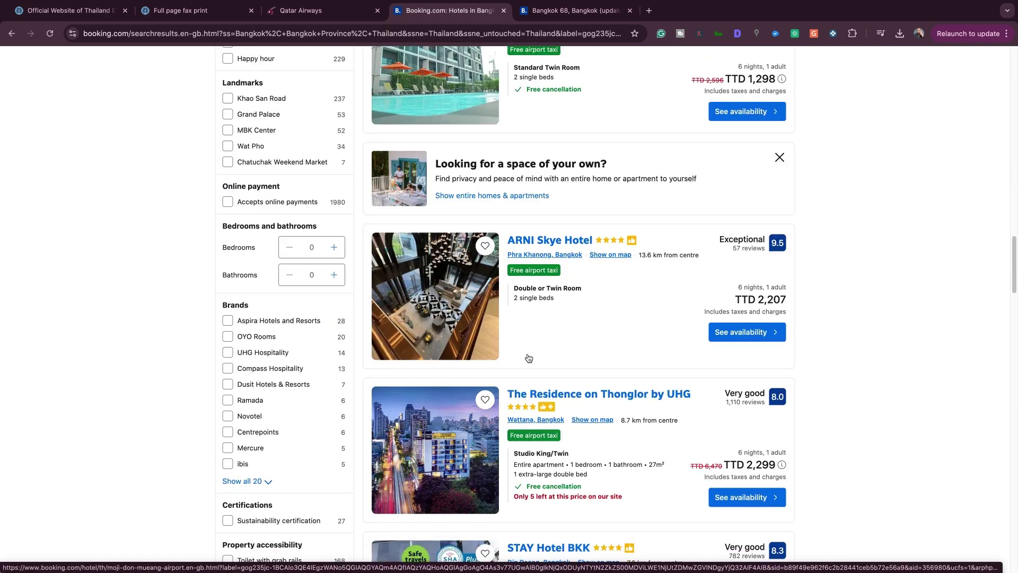
pyautogui.scroll(-10, 528, 359)
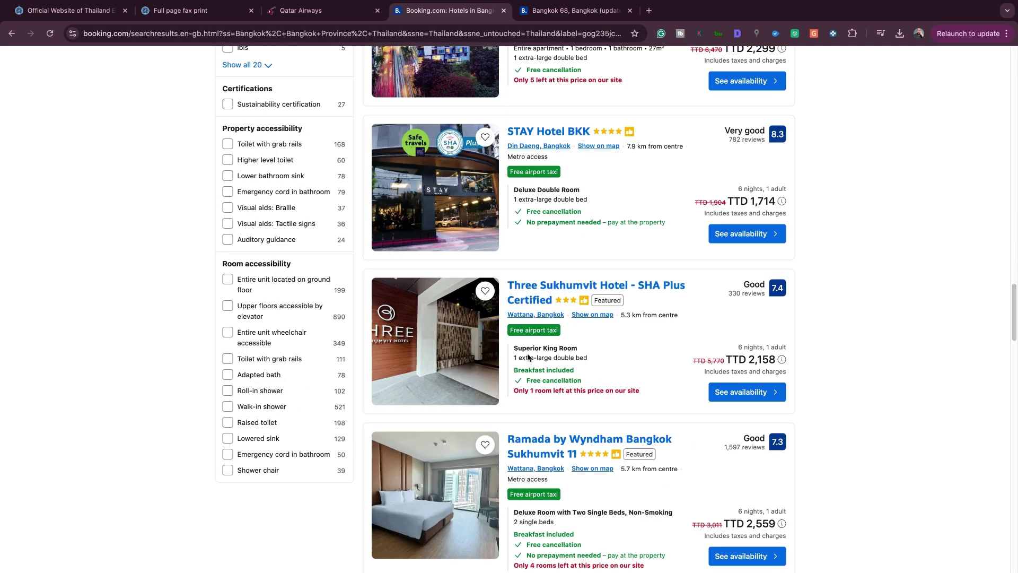
pyautogui.scroll(-6, 529, 359)
pyautogui.scroll(-6, 529, 359)
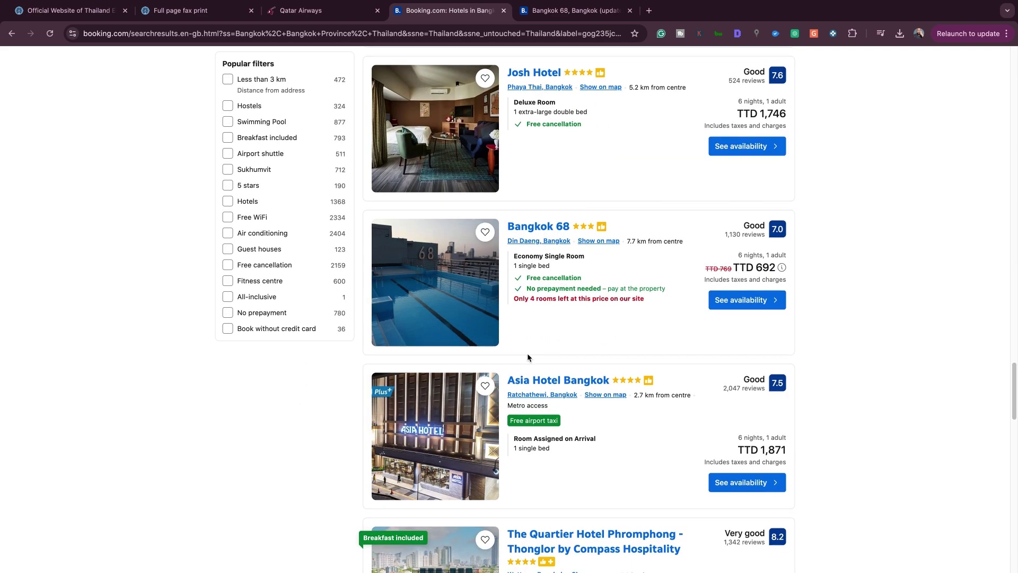
pyautogui.scroll(-2, 528, 358)
pyautogui.scroll(15, 529, 357)
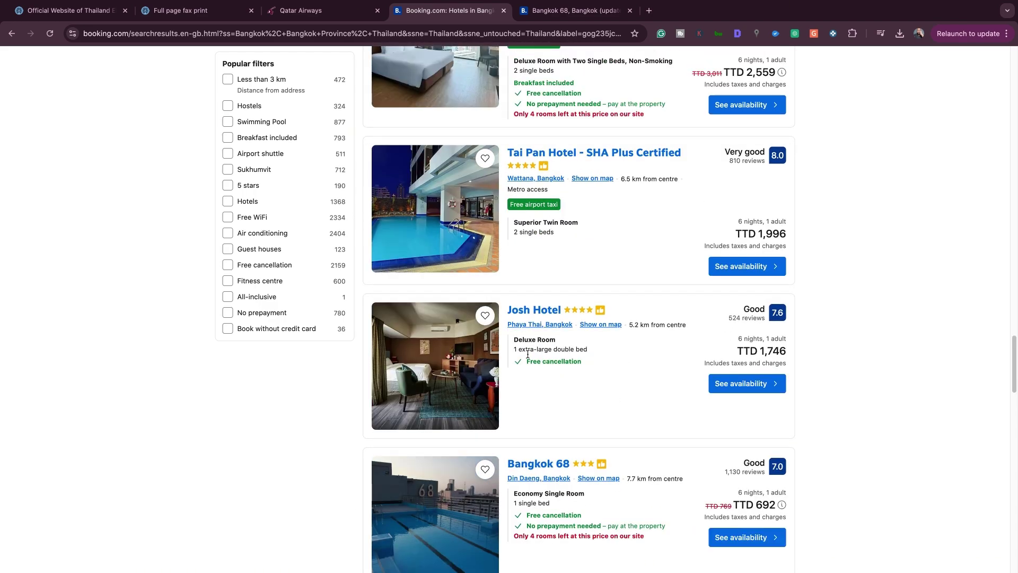
pyautogui.scroll(20, 529, 355)
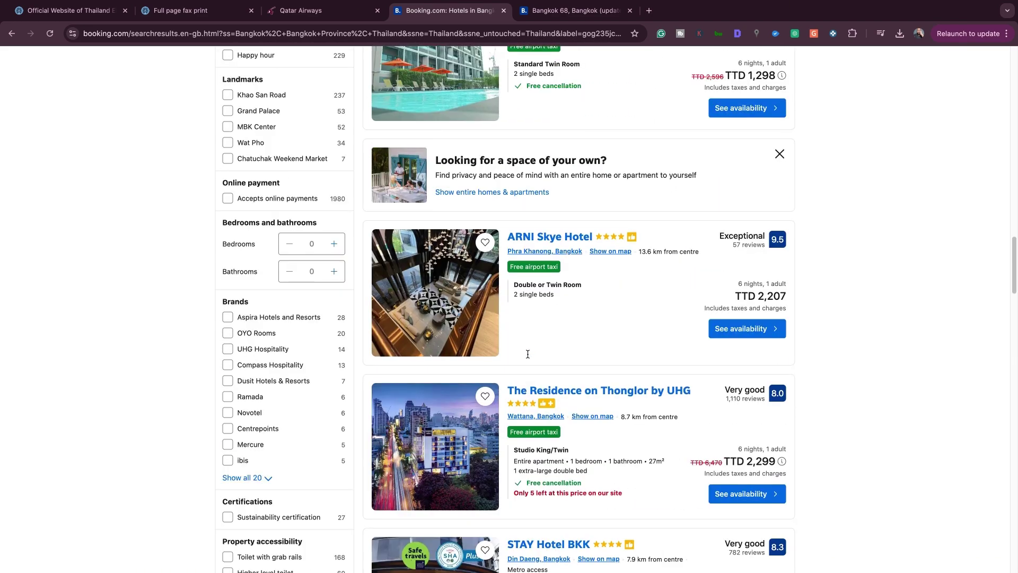
pyautogui.scroll(2, 528, 355)
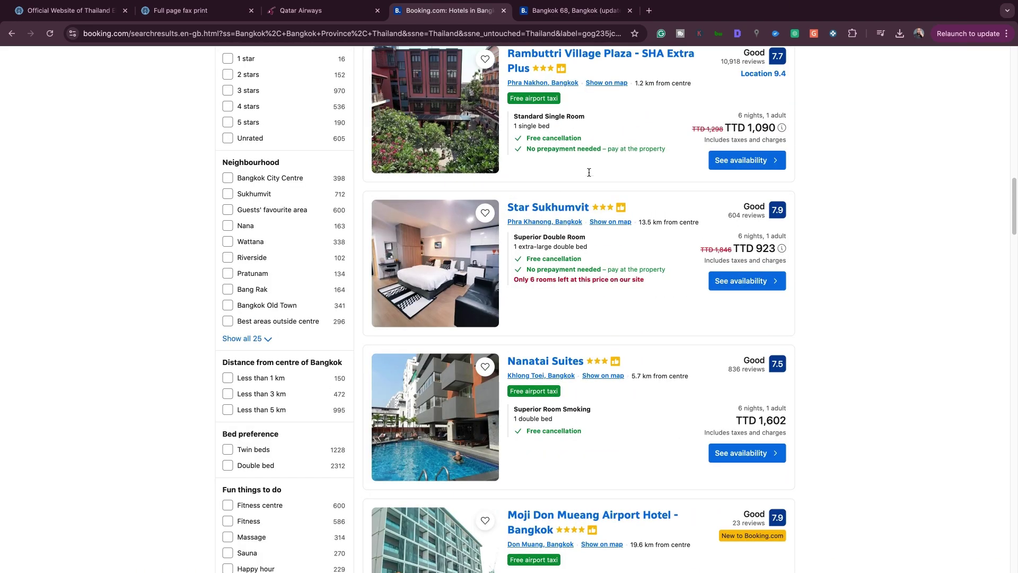
pyautogui.scroll(1, 555, 210)
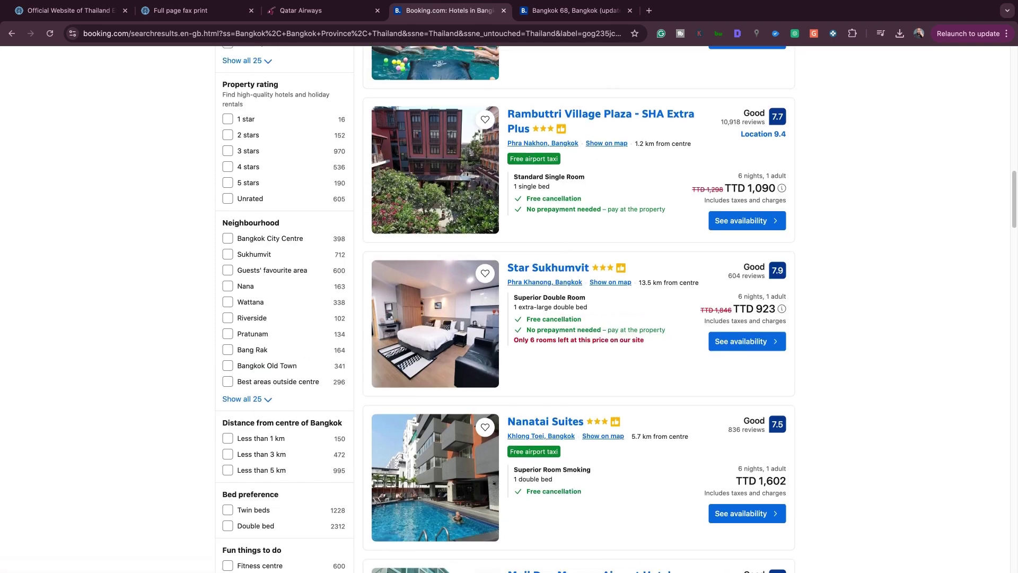
# Open the location map for Rambuttri Village Plaza and examine its surroundings and the prices of nearby stays
pyautogui.click(606, 143)
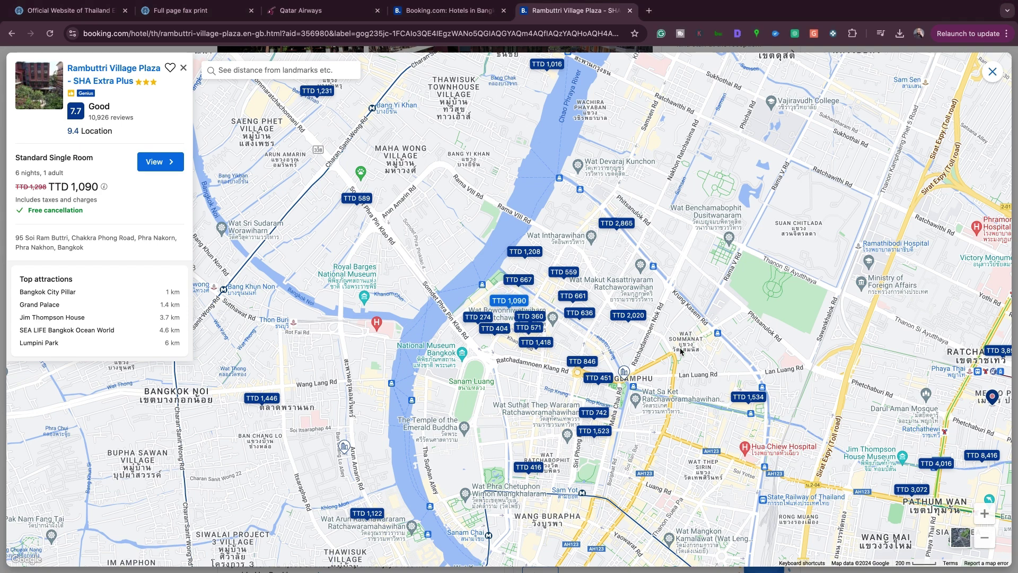
pyautogui.scroll(5, 656, 275)
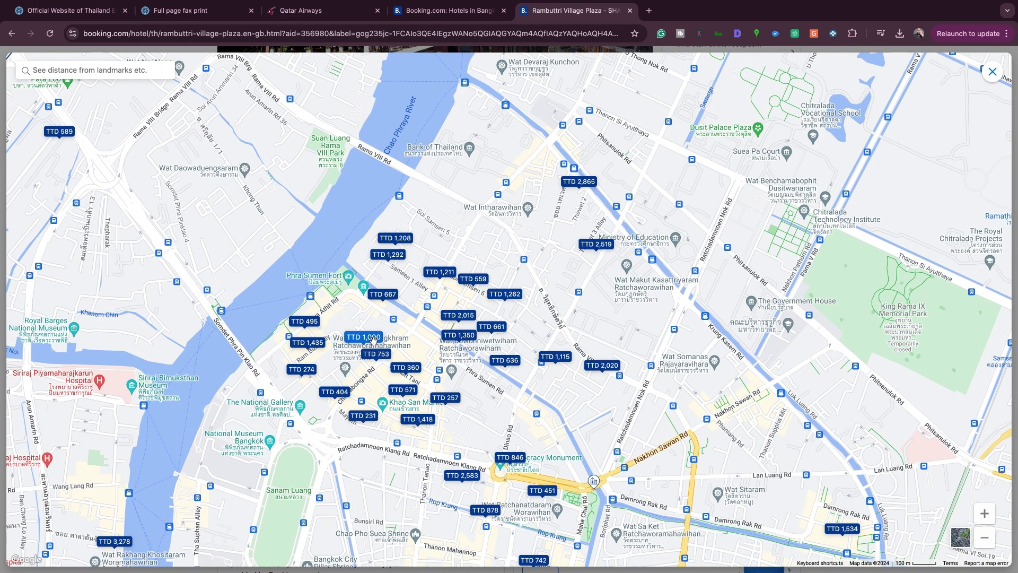
pyautogui.moveTo(365, 340)
pyautogui.moveTo(670, 483); pyautogui.dragTo(684, 394)
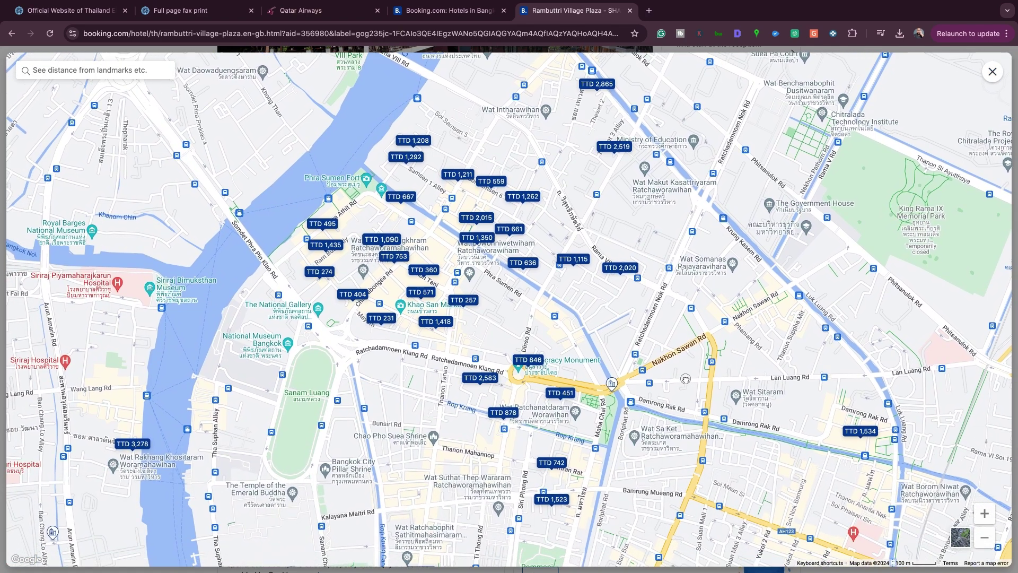
pyautogui.moveTo(584, 477); pyautogui.dragTo(578, 440)
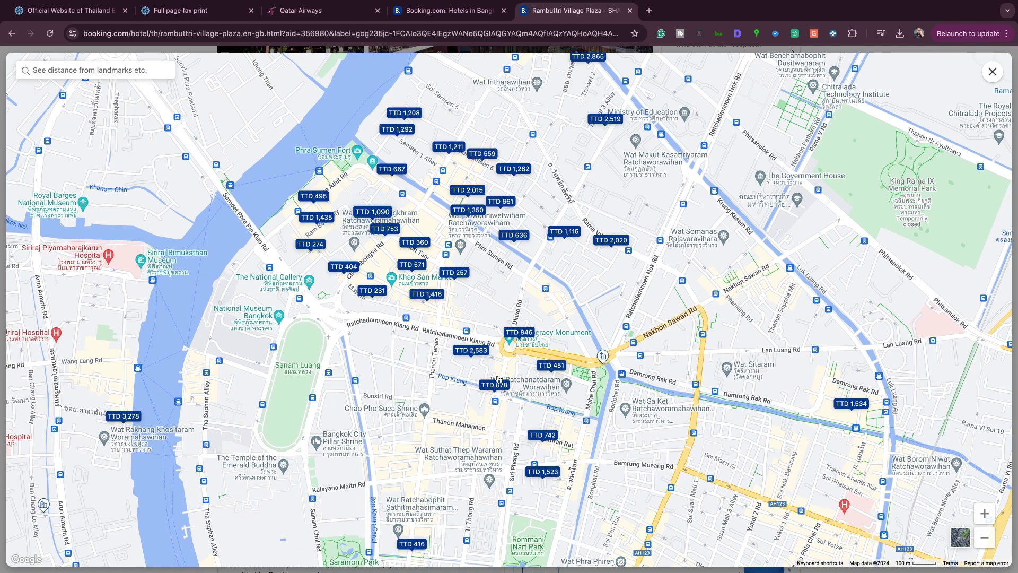
pyautogui.scroll(-5, 395, 281)
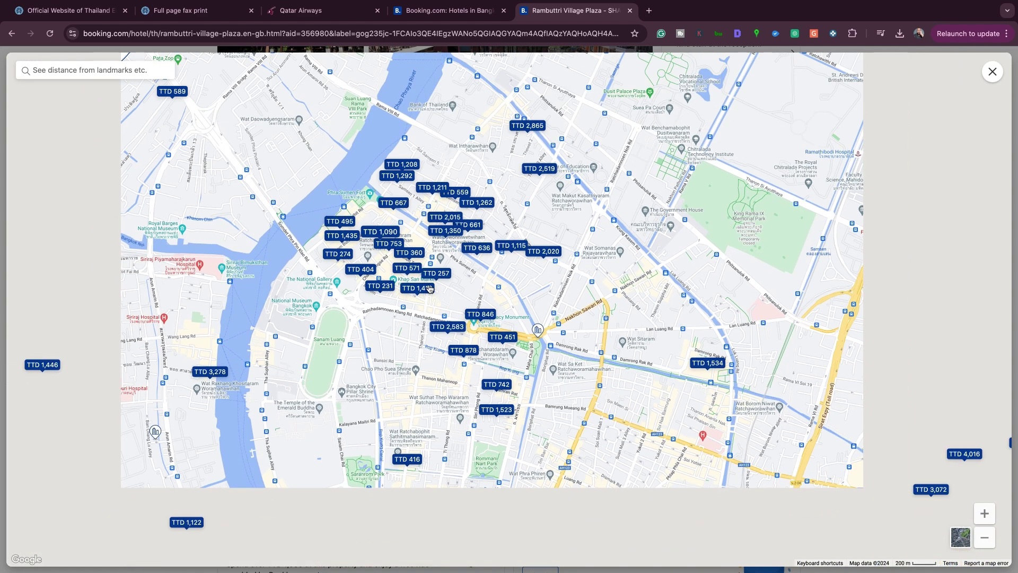
pyautogui.scroll(3, 430, 288)
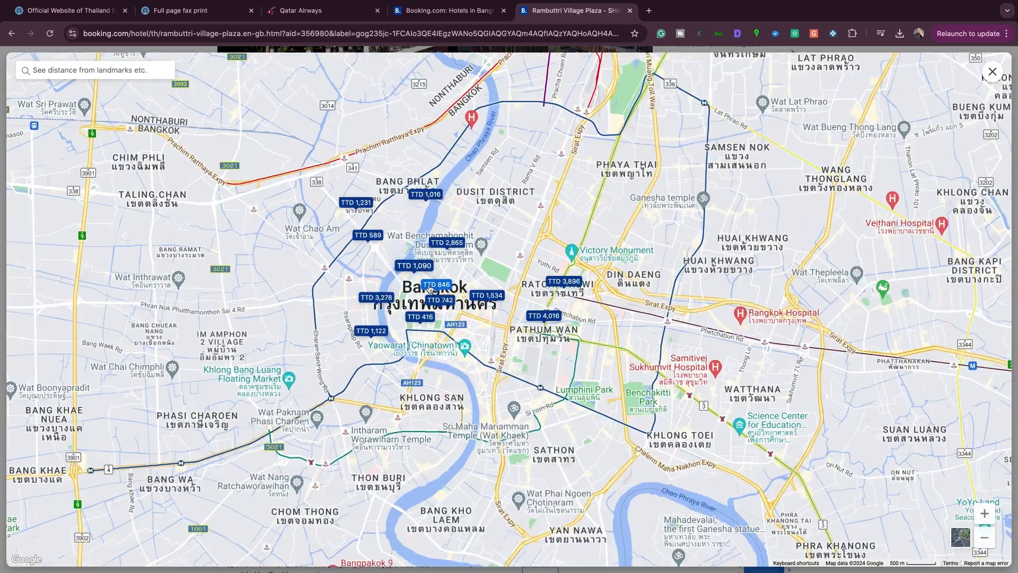
pyautogui.scroll(3, 429, 288)
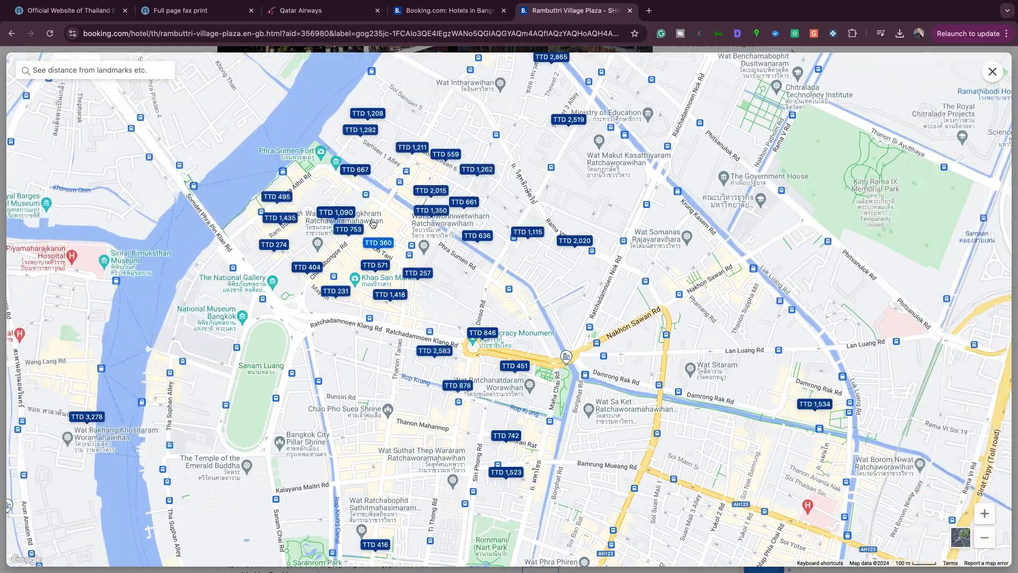
# Close the Rambuttri Village Plaza map and view the hotel's overview with its name, address and photos
pyautogui.click(475, 11)
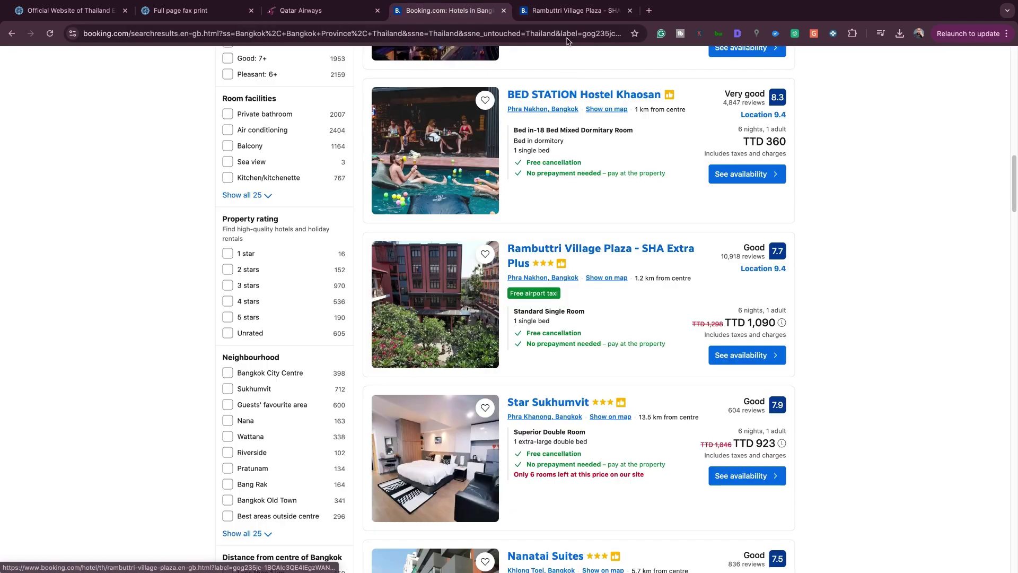
pyautogui.hotkey('ctrl', 'Tab')
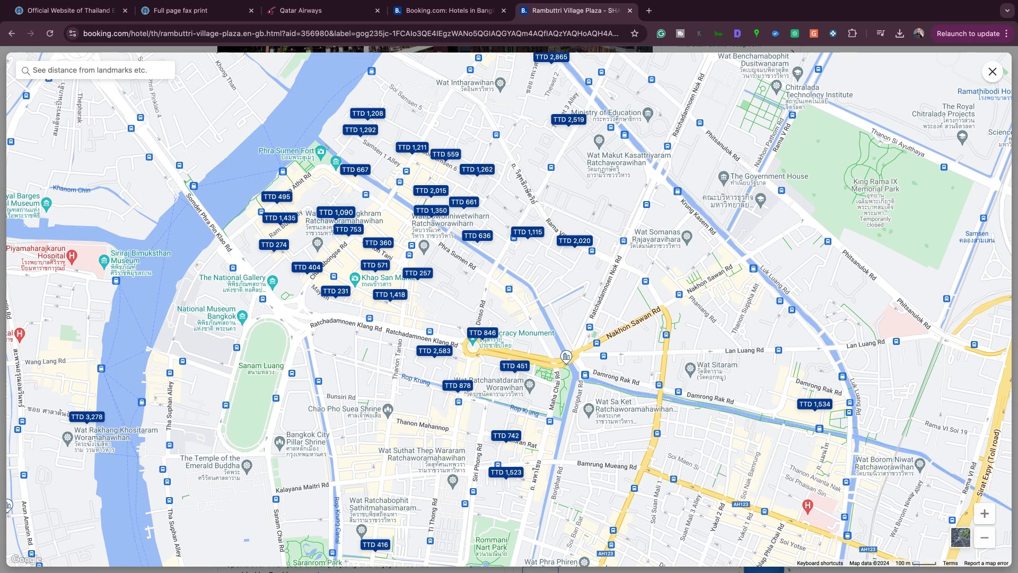
pyautogui.click(992, 73)
pyautogui.scroll(5, 398, 281)
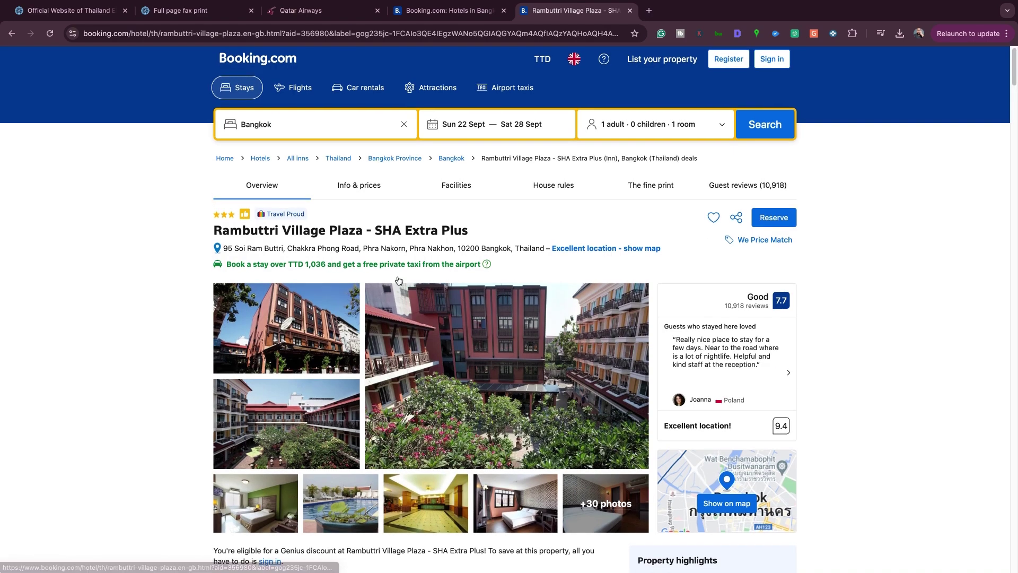
pyautogui.scroll(-2, 399, 281)
# Return to the Thai e-Visa application and review the five required items in the Support Document section
pyautogui.click(85, 12)
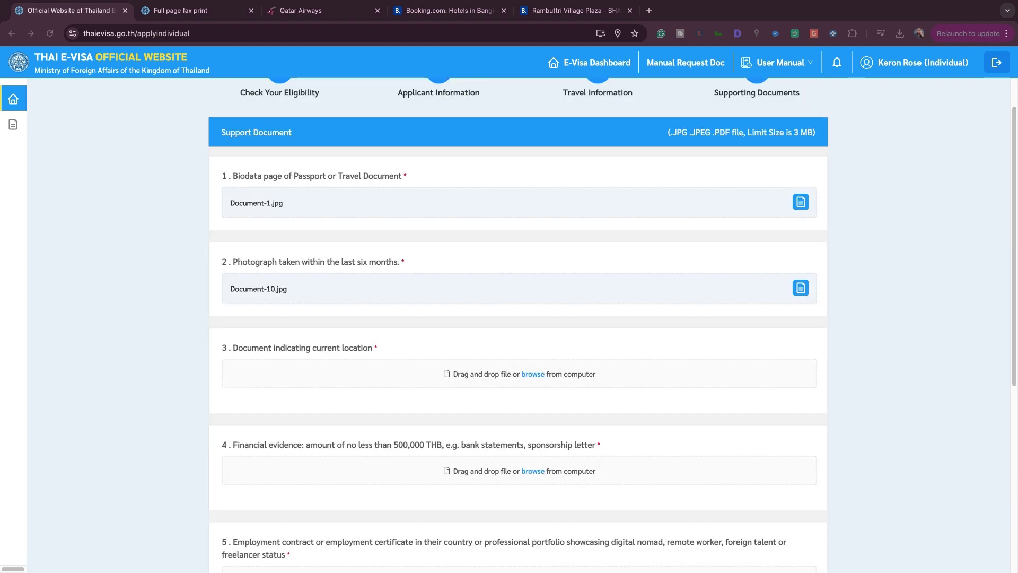
pyautogui.scroll(-3, 519, 318)
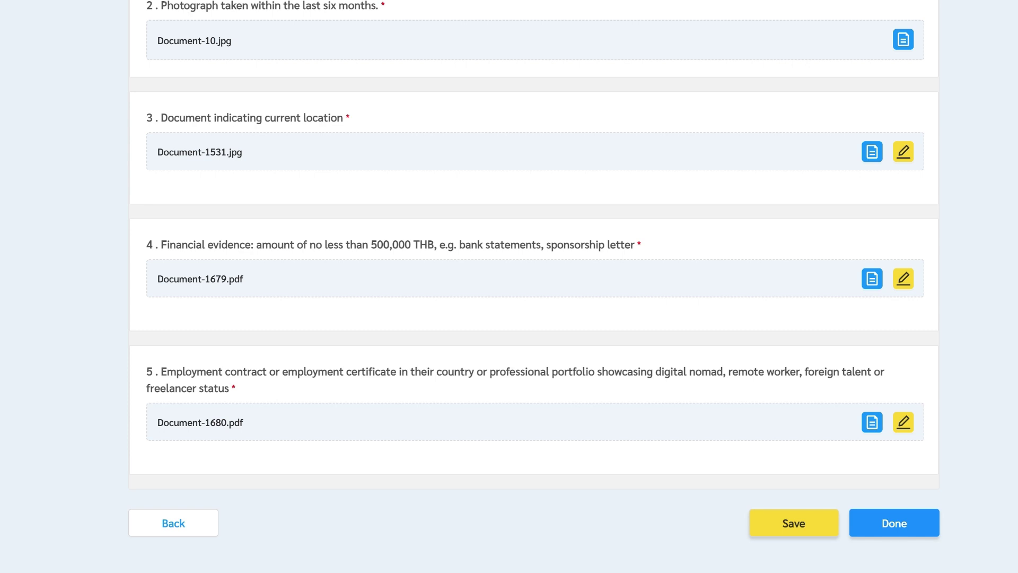
pyautogui.scroll(1, 533, 287)
pyautogui.scroll(1, 534, 287)
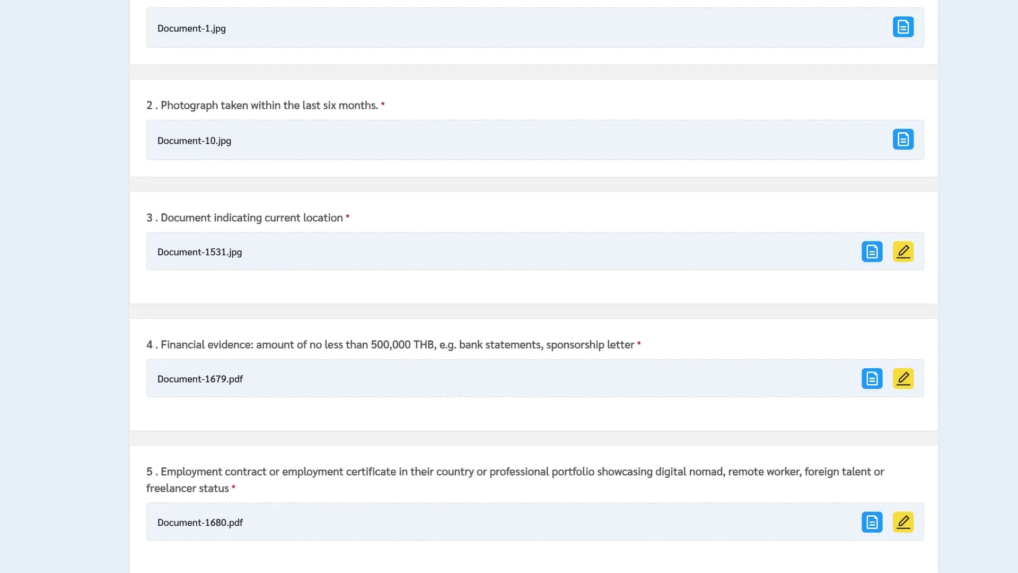
pyautogui.scroll(-1, 533, 286)
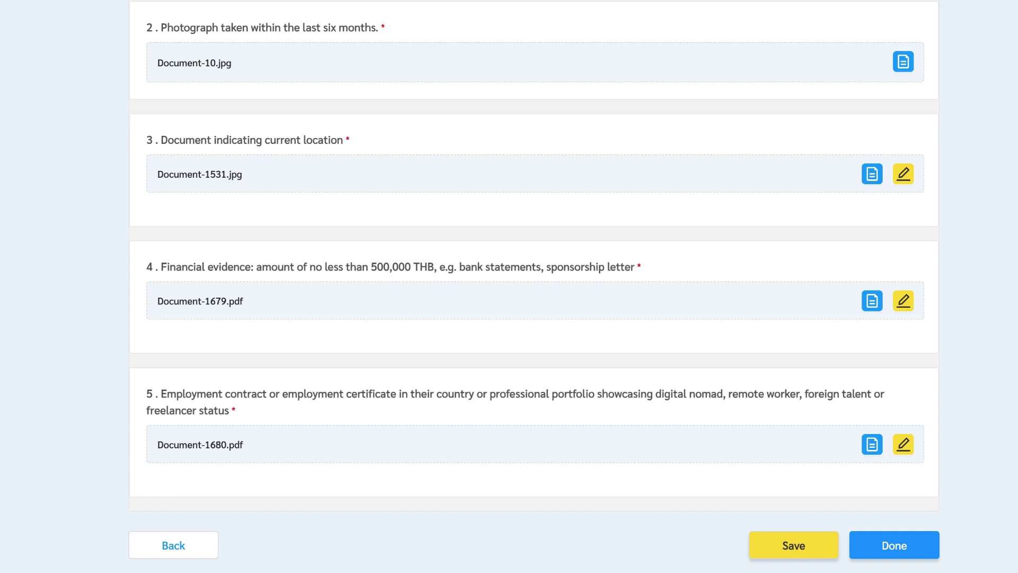
# Finish the Supporting Documents stage and read through the applicant details and declaration in the application confirmation
pyautogui.click(891, 552)
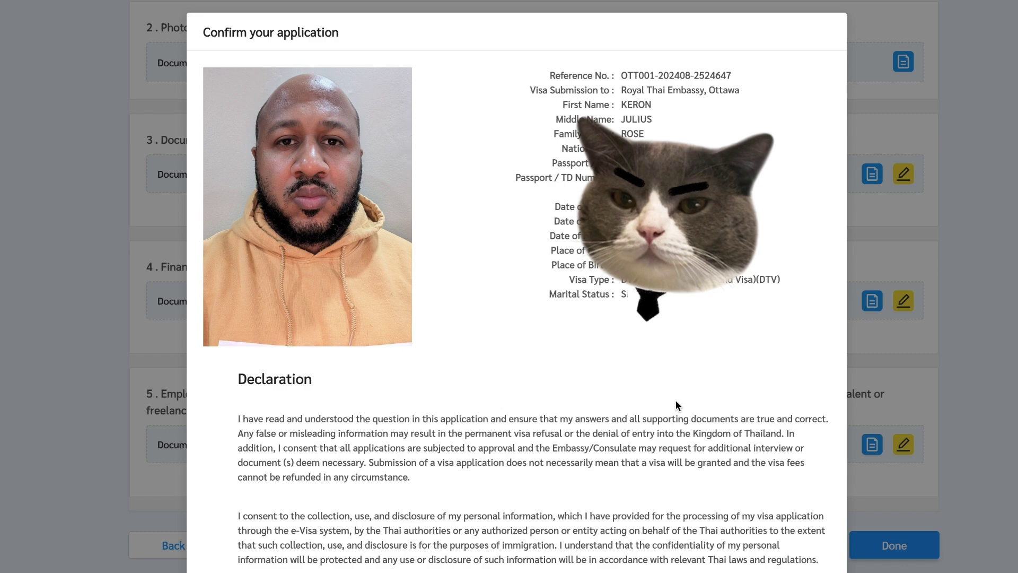
pyautogui.scroll(-4, 676, 399)
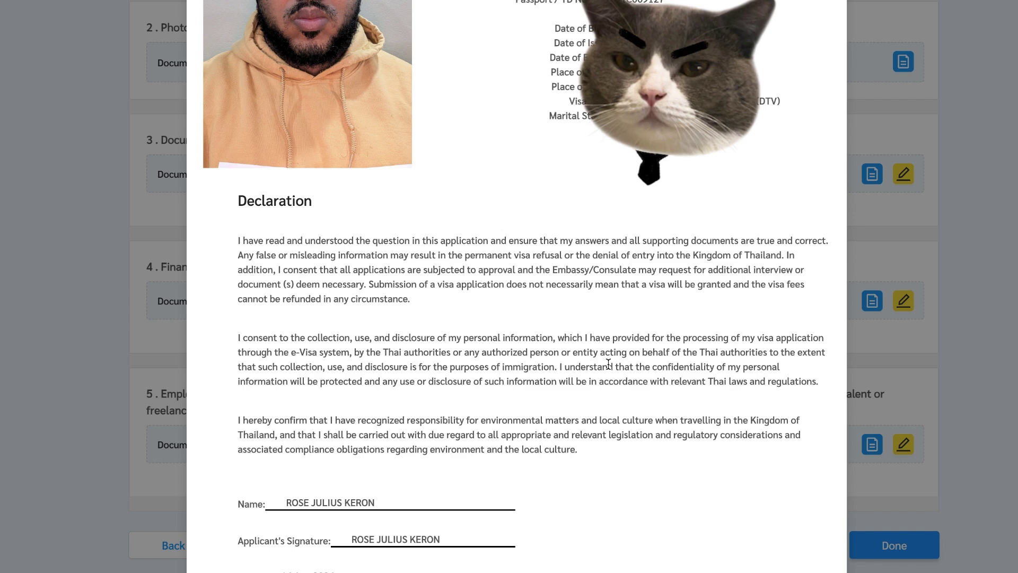
pyautogui.scroll(-2, 609, 364)
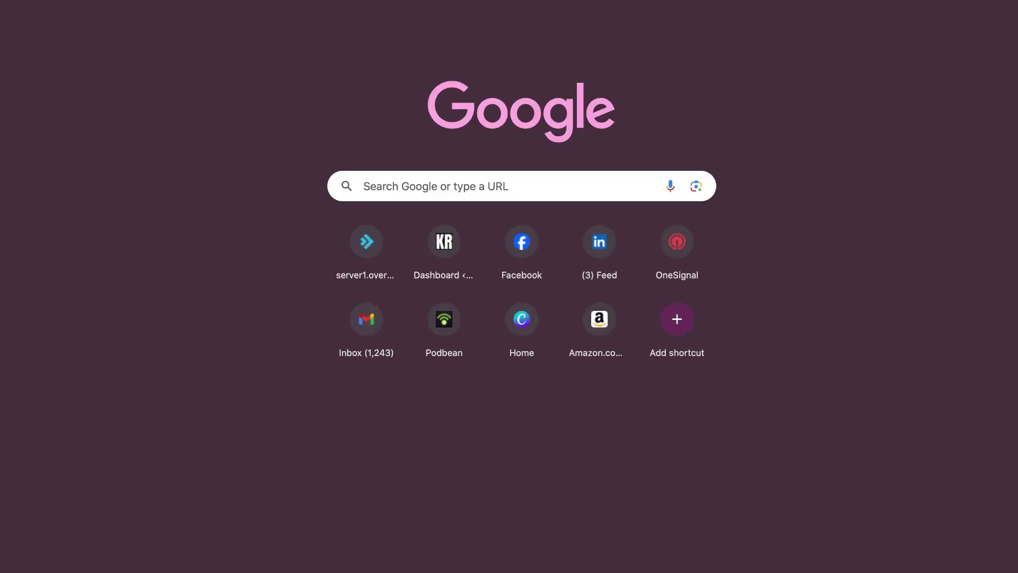
# Search Google for a currency conversion and look up 10,000 Thai baht in Canadian dollars
pyautogui.write('1000')
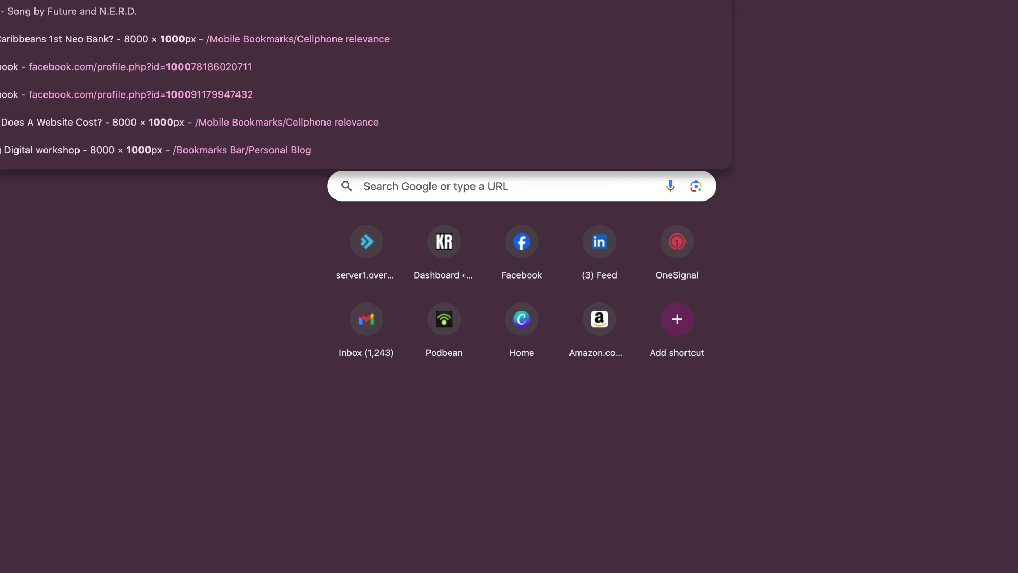
pyautogui.write(' ttd to cad')
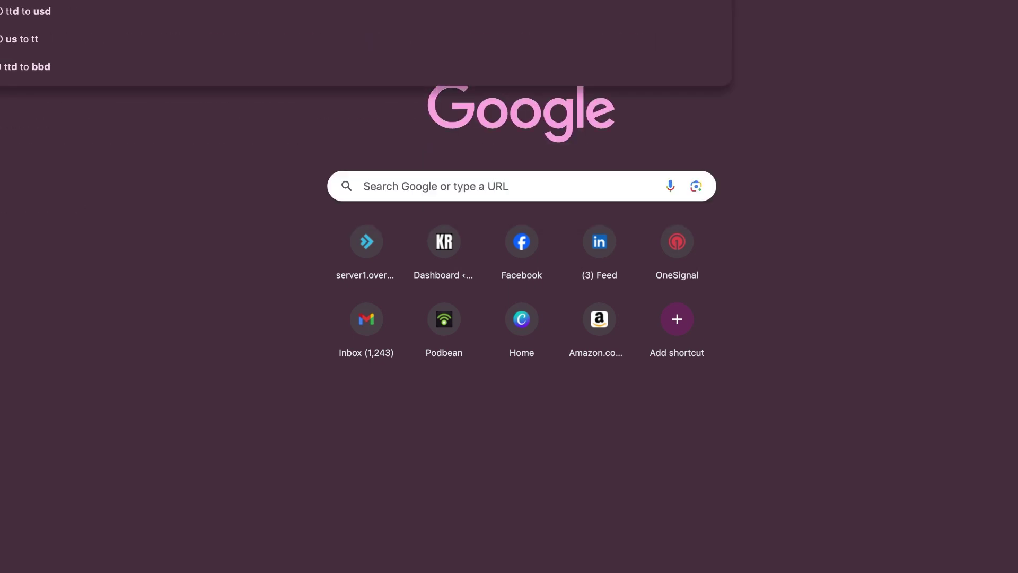
pyautogui.press('Return')
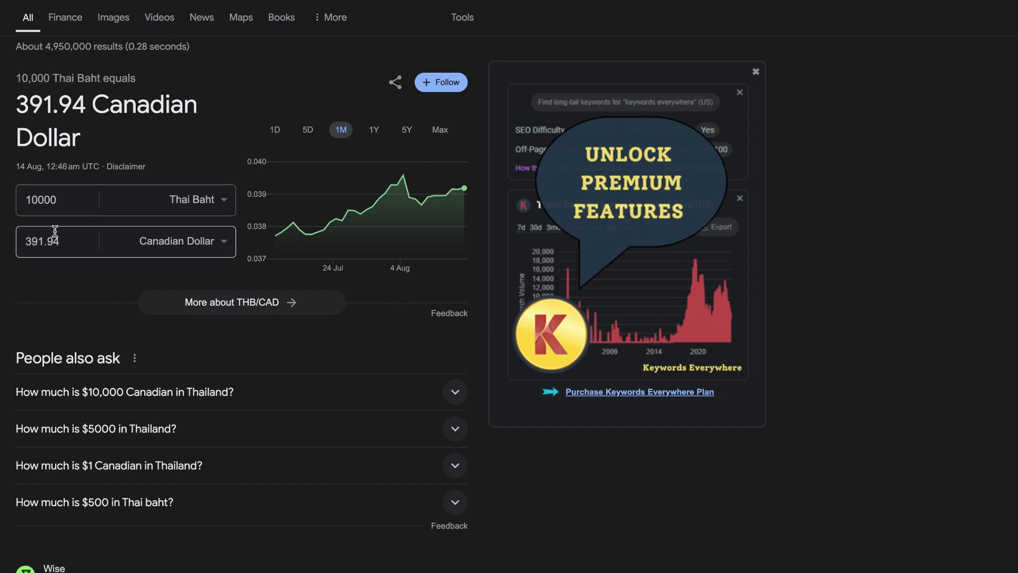
pyautogui.click(54, 231)
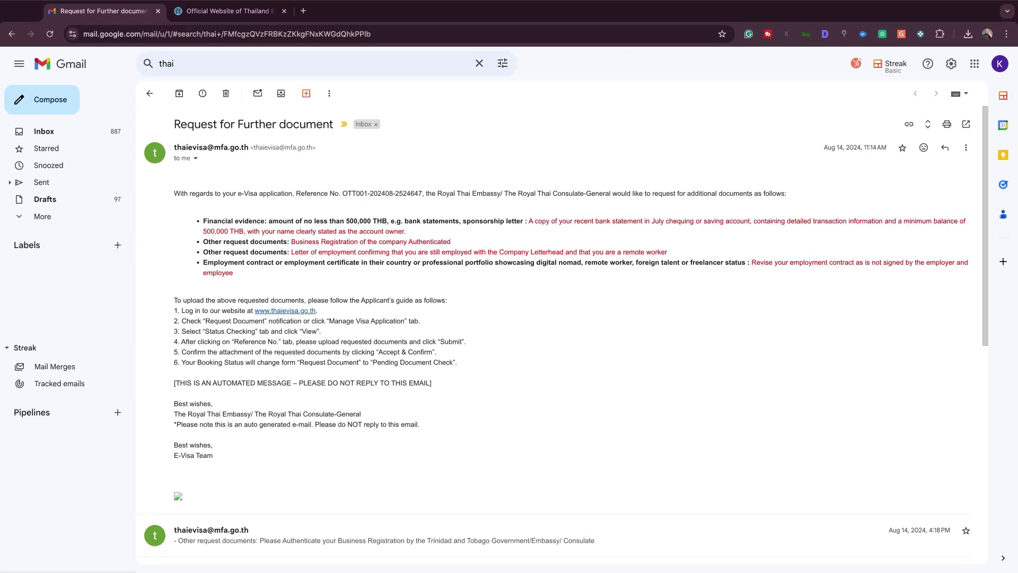
# Read through the "Request for Further document" email thread from the Thai e-Visa team in Gmail
pyautogui.scroll(-5, 552, 334)
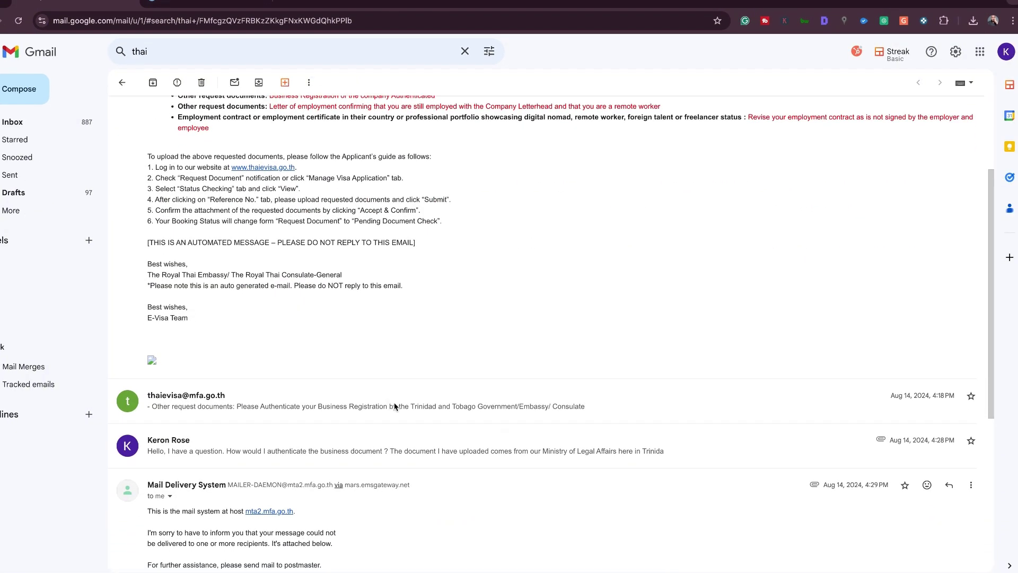
pyautogui.scroll(5, 398, 406)
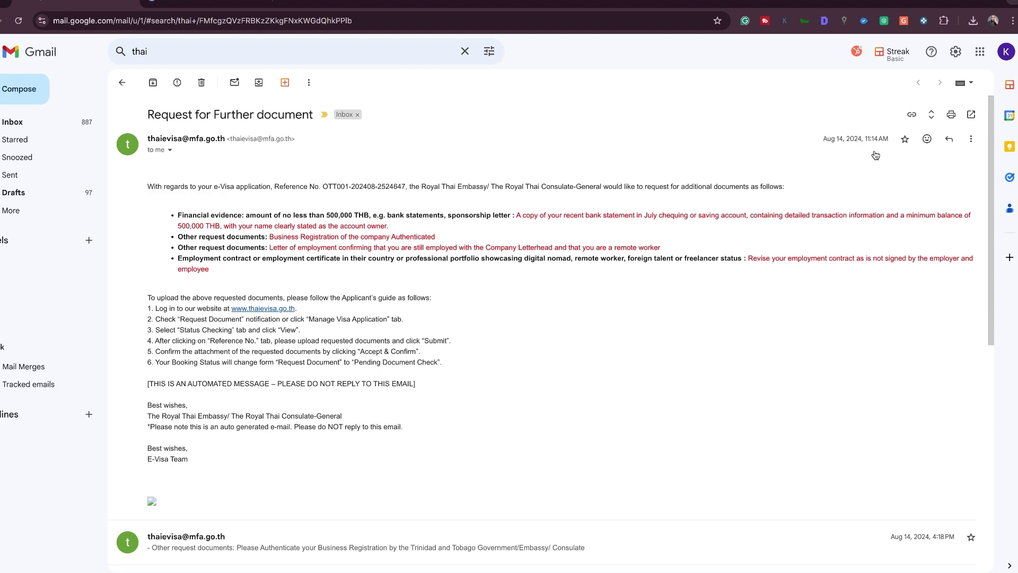
pyautogui.scroll(-3, 859, 175)
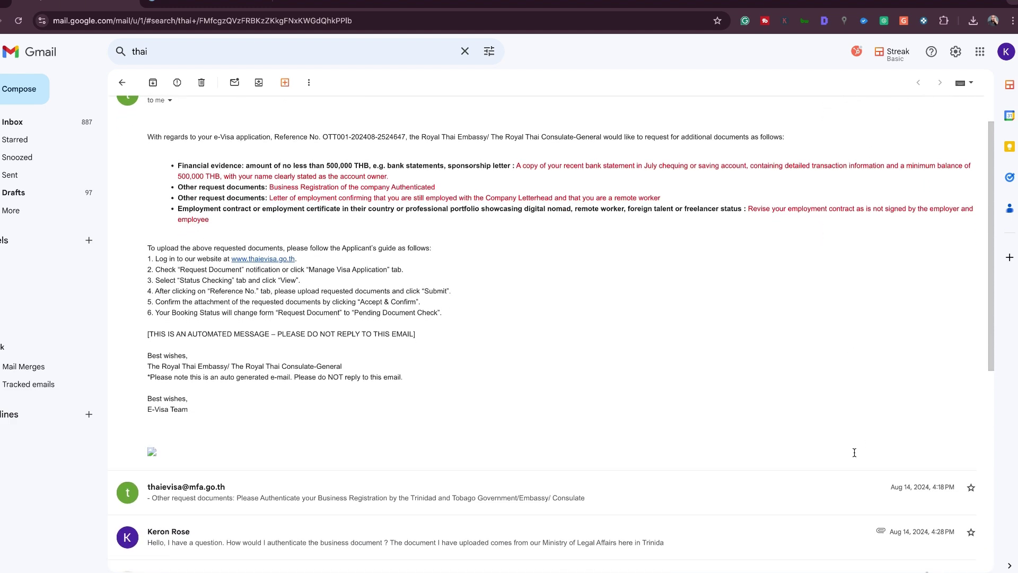
# Expand the Aug 14, 2024, 4:18 PM follow-up message and highlight its request to authenticate the business registration
pyautogui.click(797, 493)
pyautogui.scroll(-2, 700, 447)
pyautogui.scroll(-1, 700, 447)
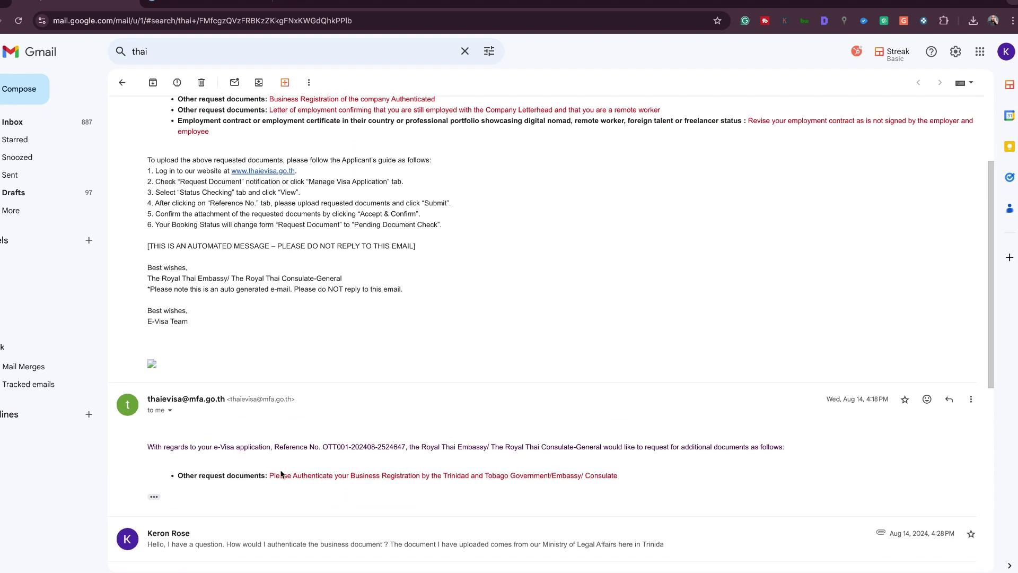
pyautogui.moveTo(276, 475); pyautogui.dragTo(474, 485)
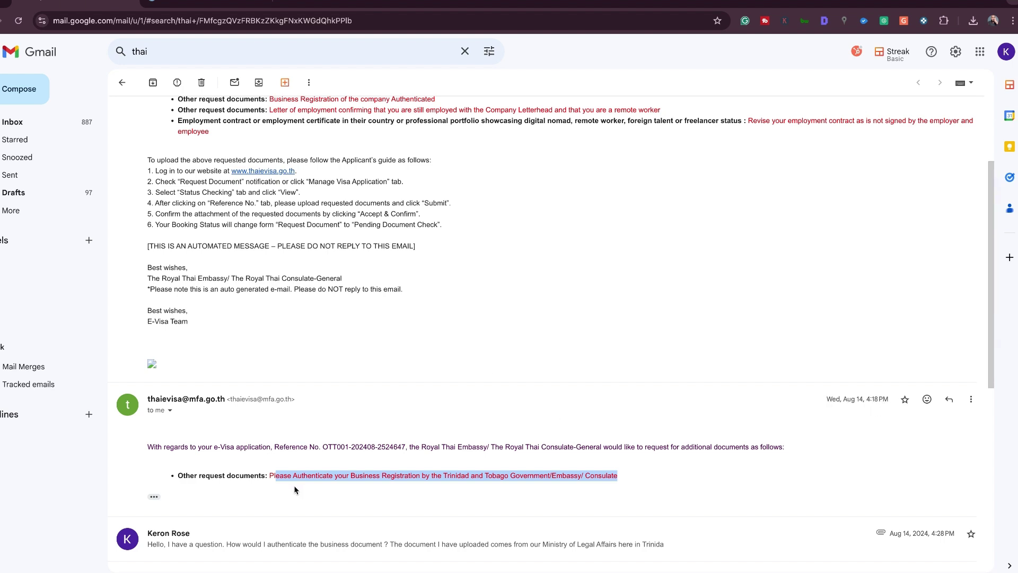
pyautogui.moveTo(266, 476); pyautogui.dragTo(617, 477)
# Check the application's status on the Thai e-Visa site and read the e-Visa application Status email down to its attachment
pyautogui.hotkey('ctrl', 'Tab')
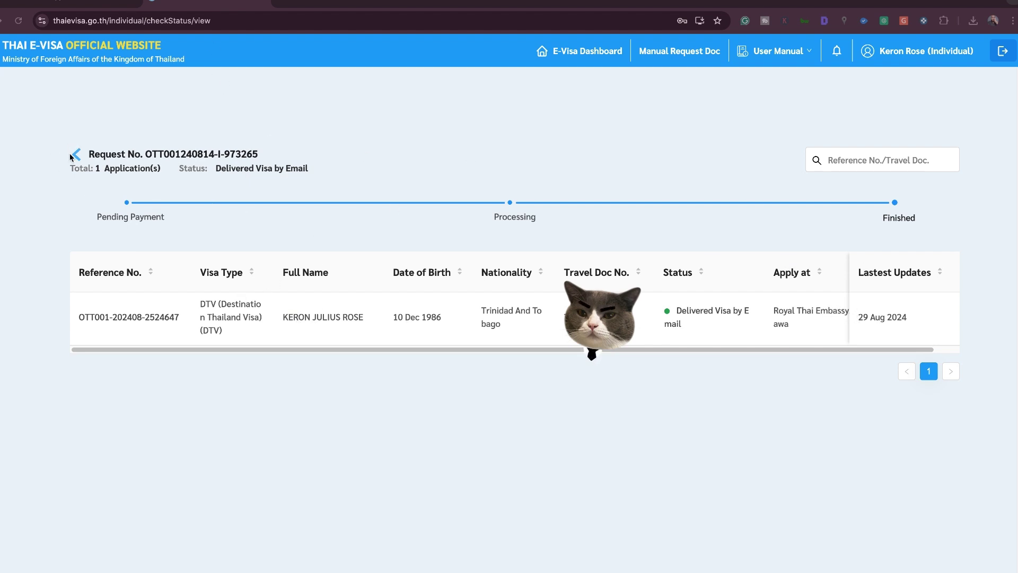
pyautogui.click(87, 8)
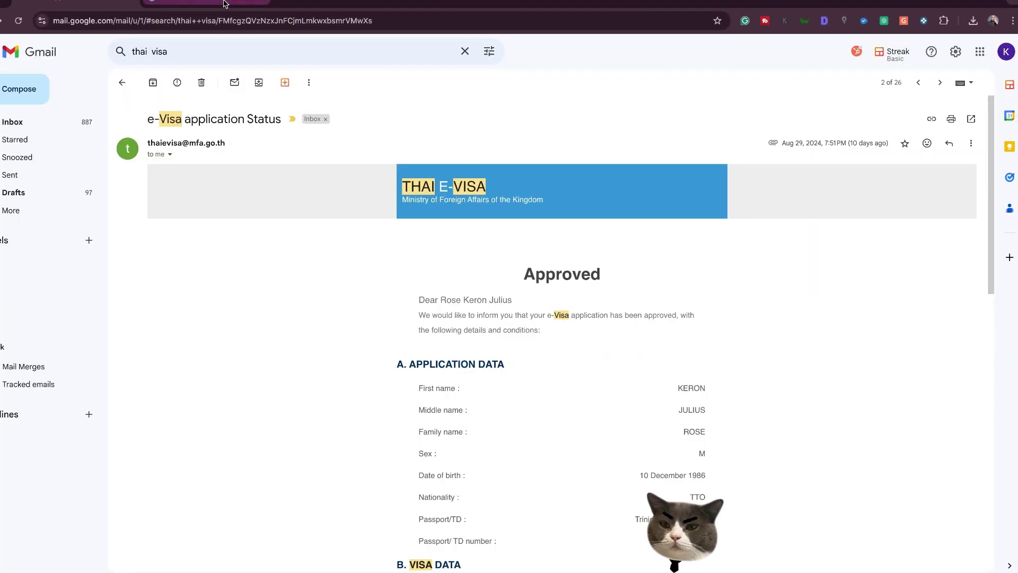
pyautogui.scroll(-15, 400, 250)
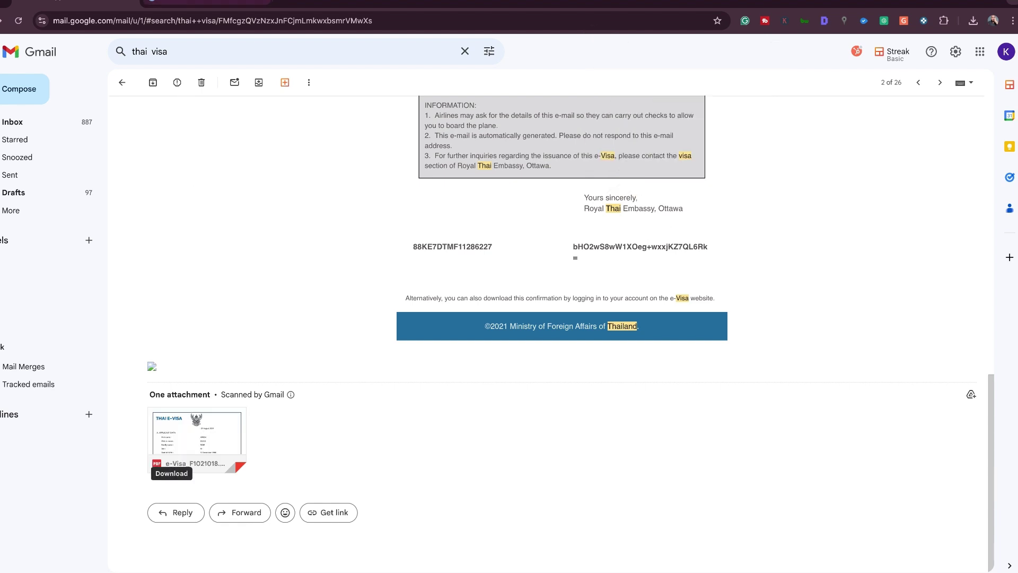
# Return to the Thai e-Visa site, leave the request details and show the visas available for download
pyautogui.click(203, 11)
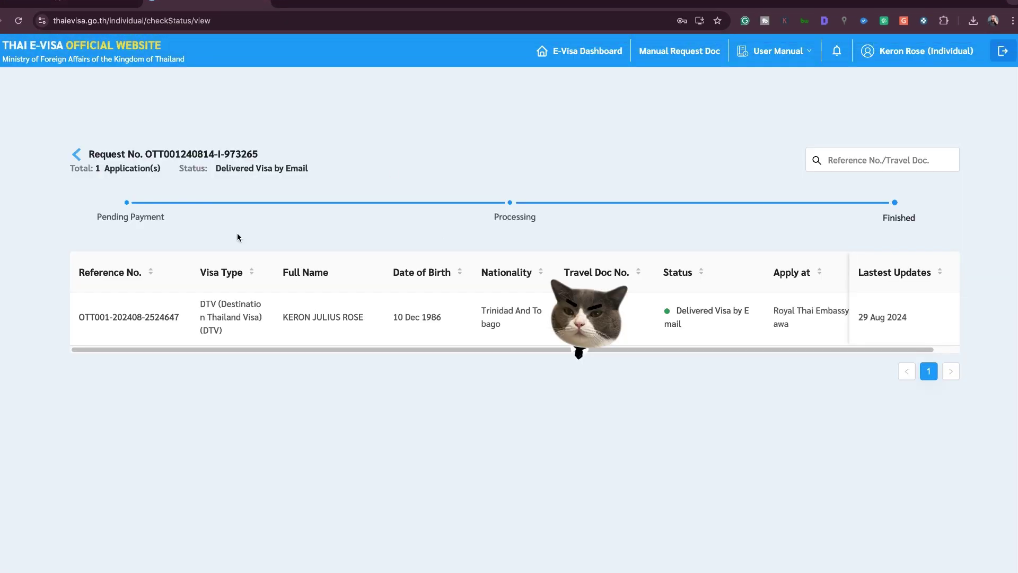
pyautogui.click(76, 155)
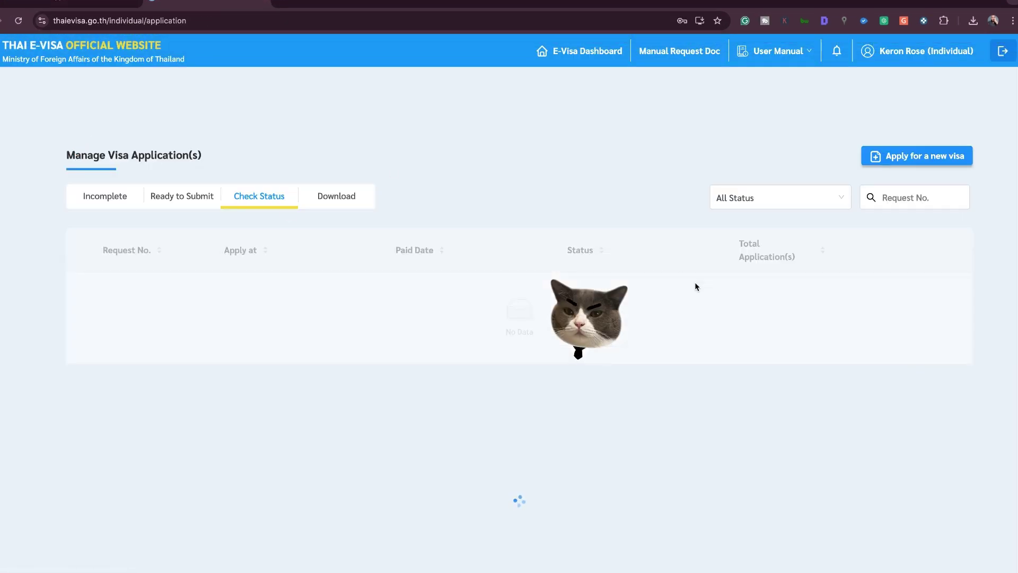
pyautogui.click(334, 199)
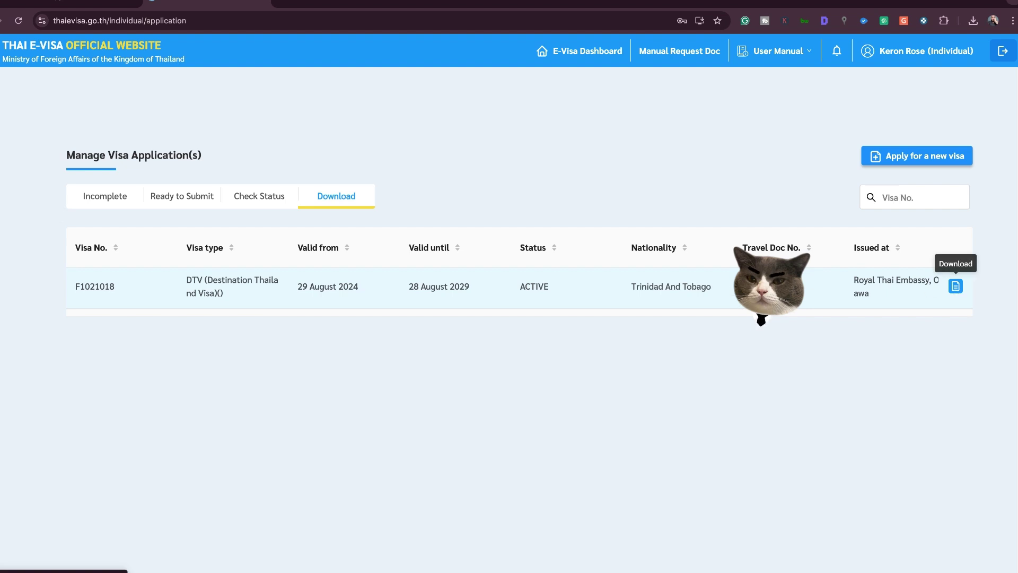
# Highlight the DTV visa's status, valid-from year and valid-until date, and open the visa file's save dialog without saving it
pyautogui.moveTo(544, 288); pyautogui.dragTo(496, 285)
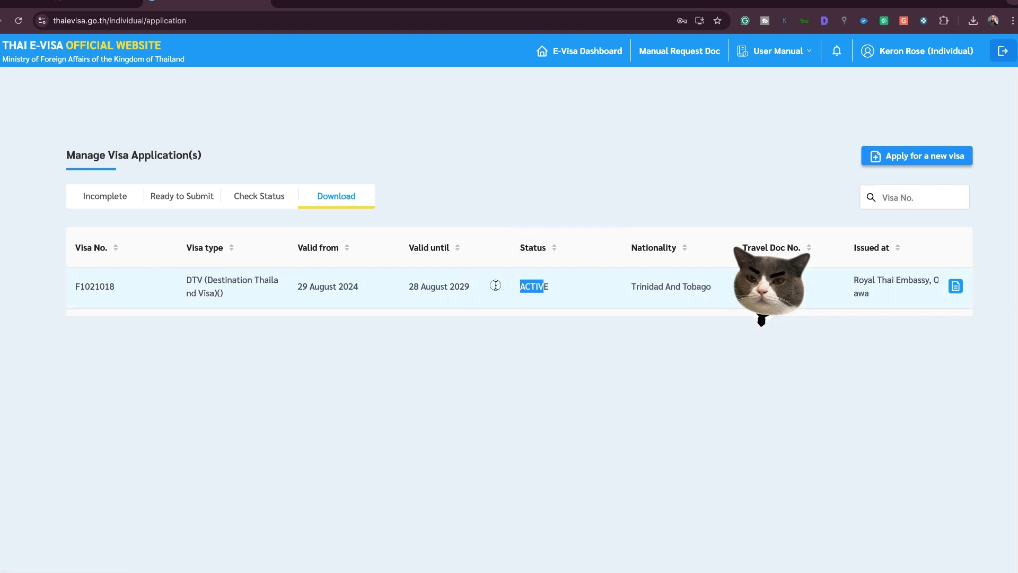
pyautogui.doubleClick(342, 287)
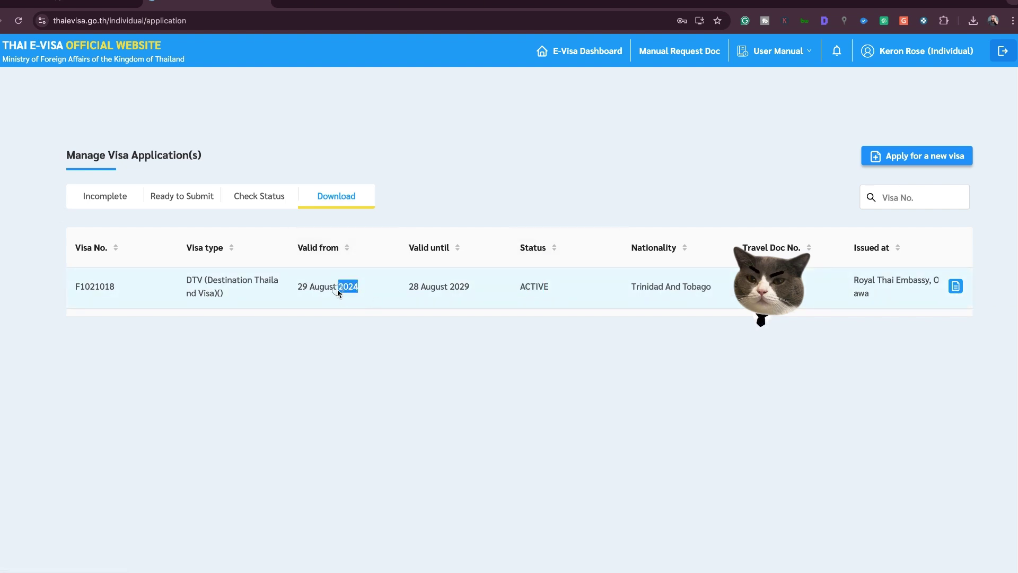
pyautogui.moveTo(398, 287); pyautogui.dragTo(477, 285)
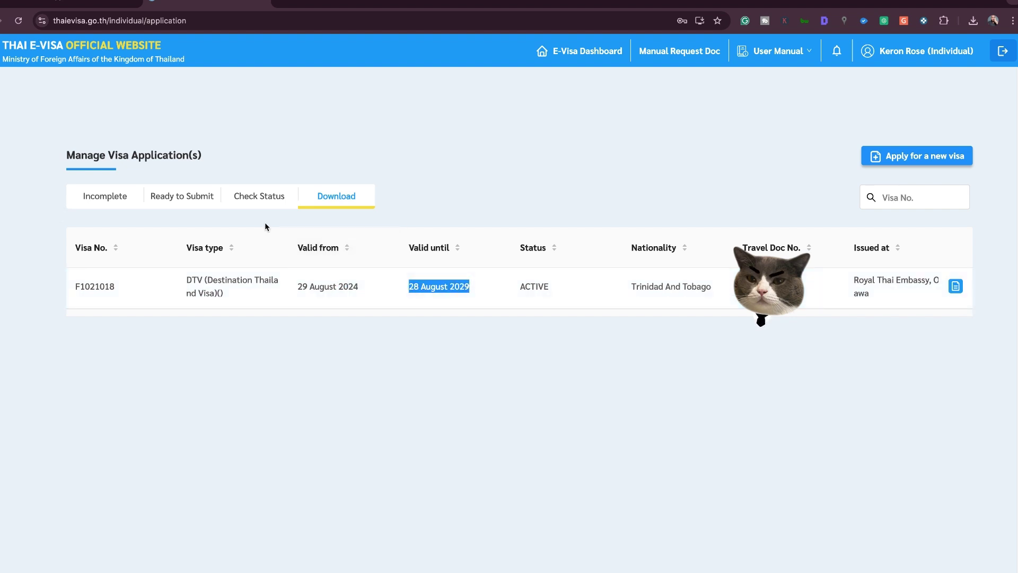
pyautogui.press('super+s')
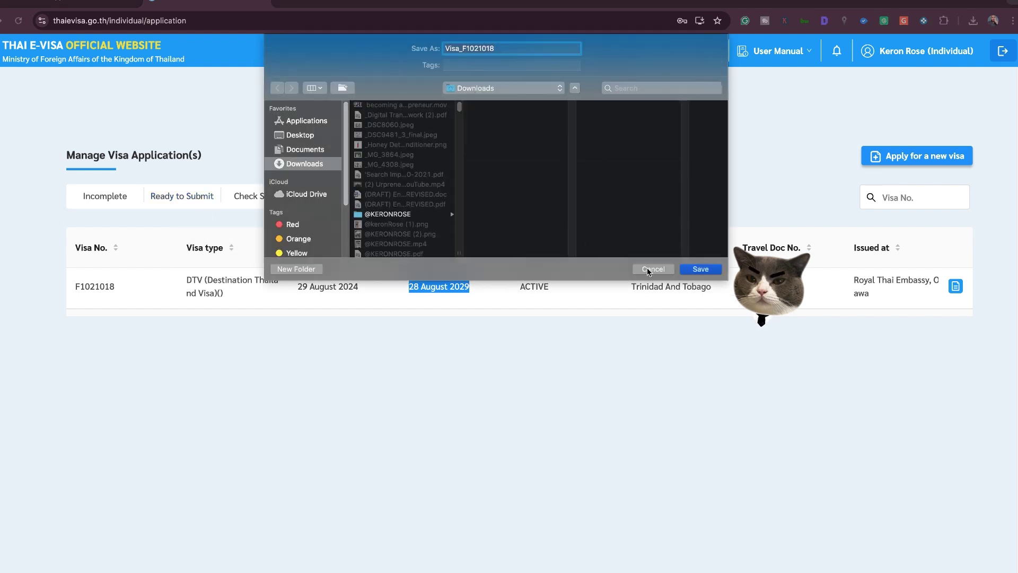
pyautogui.click(652, 269)
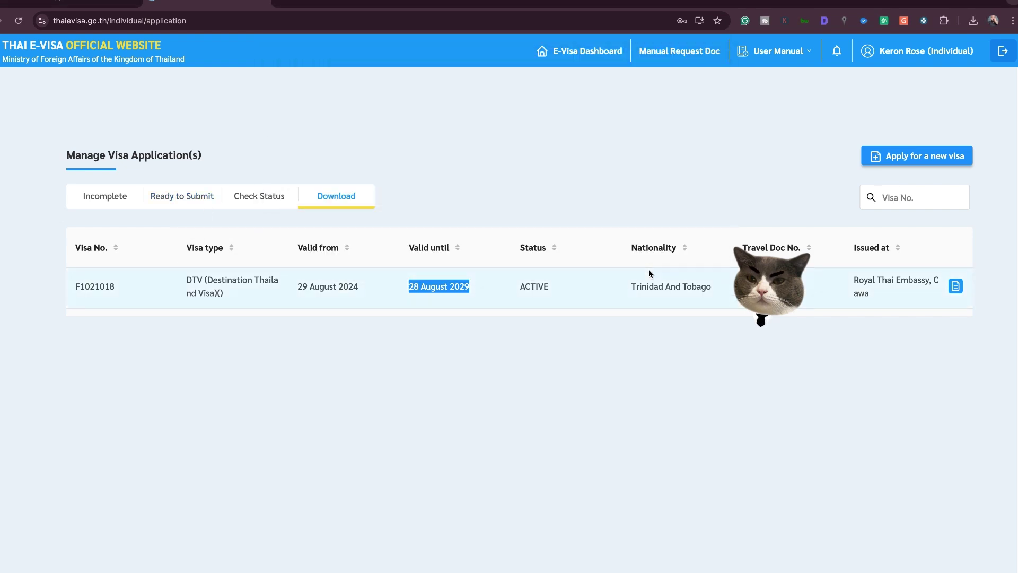